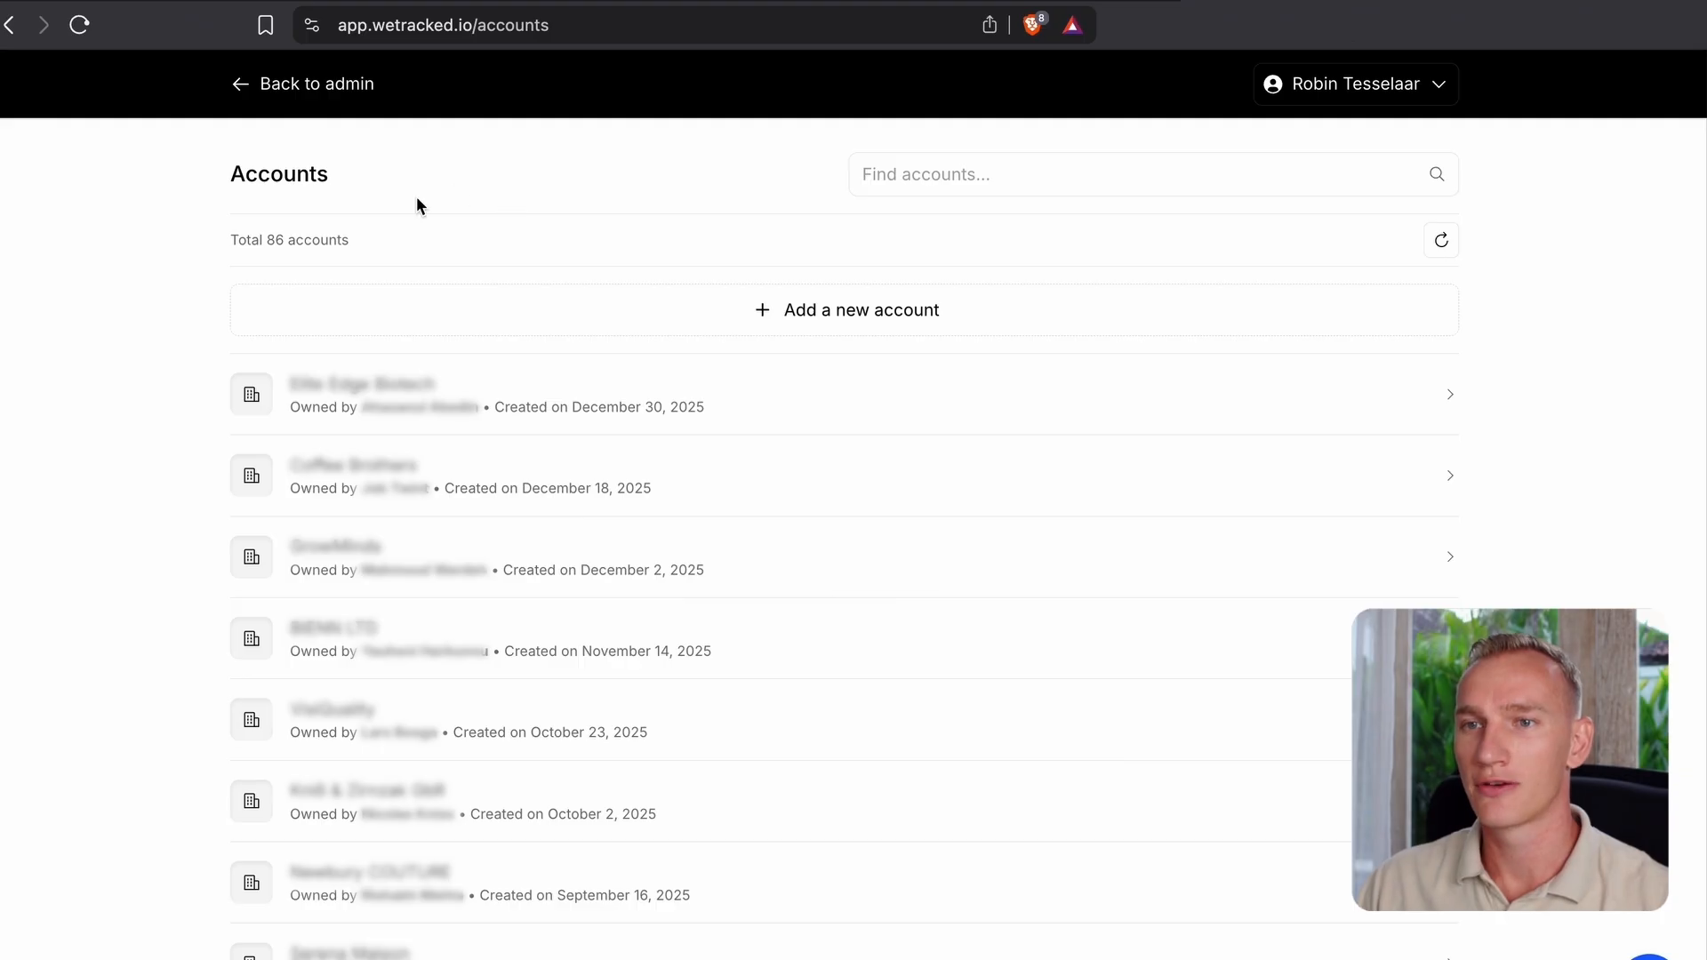
{"action": "left_click", "coordinate": [79, 25]}
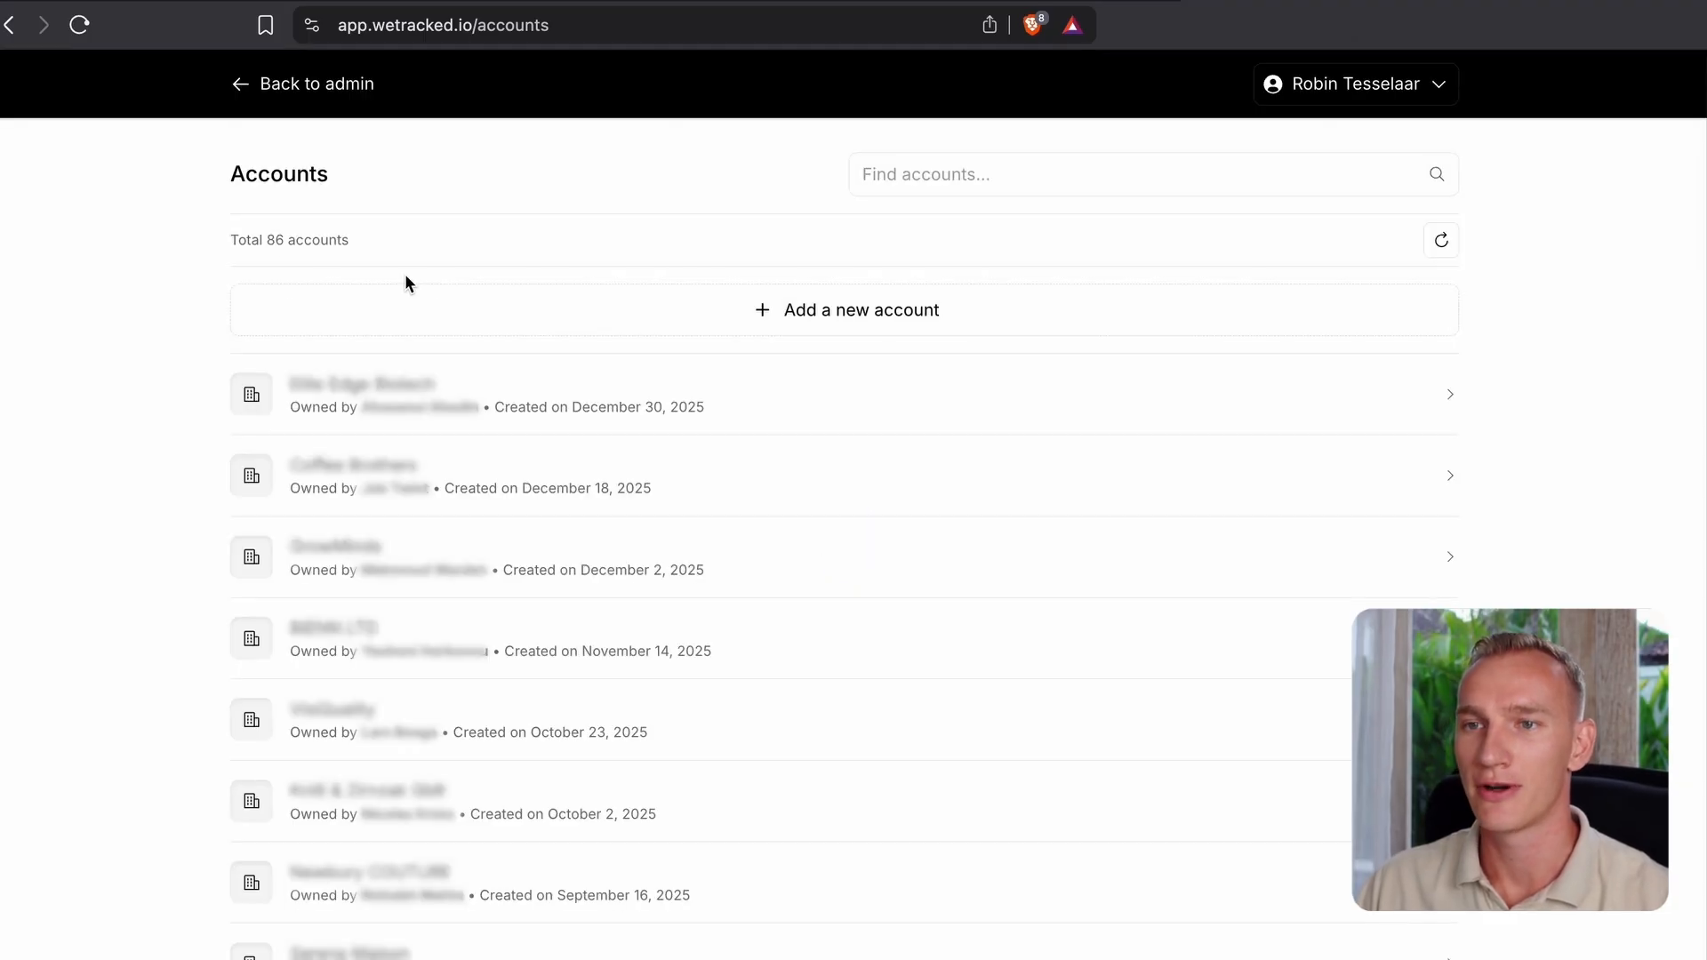
{"action": "left_click_drag", "start_coordinate": [376, 248], "coordinate": [232, 247]}
{"action": "left_click", "coordinate": [316, 256]}
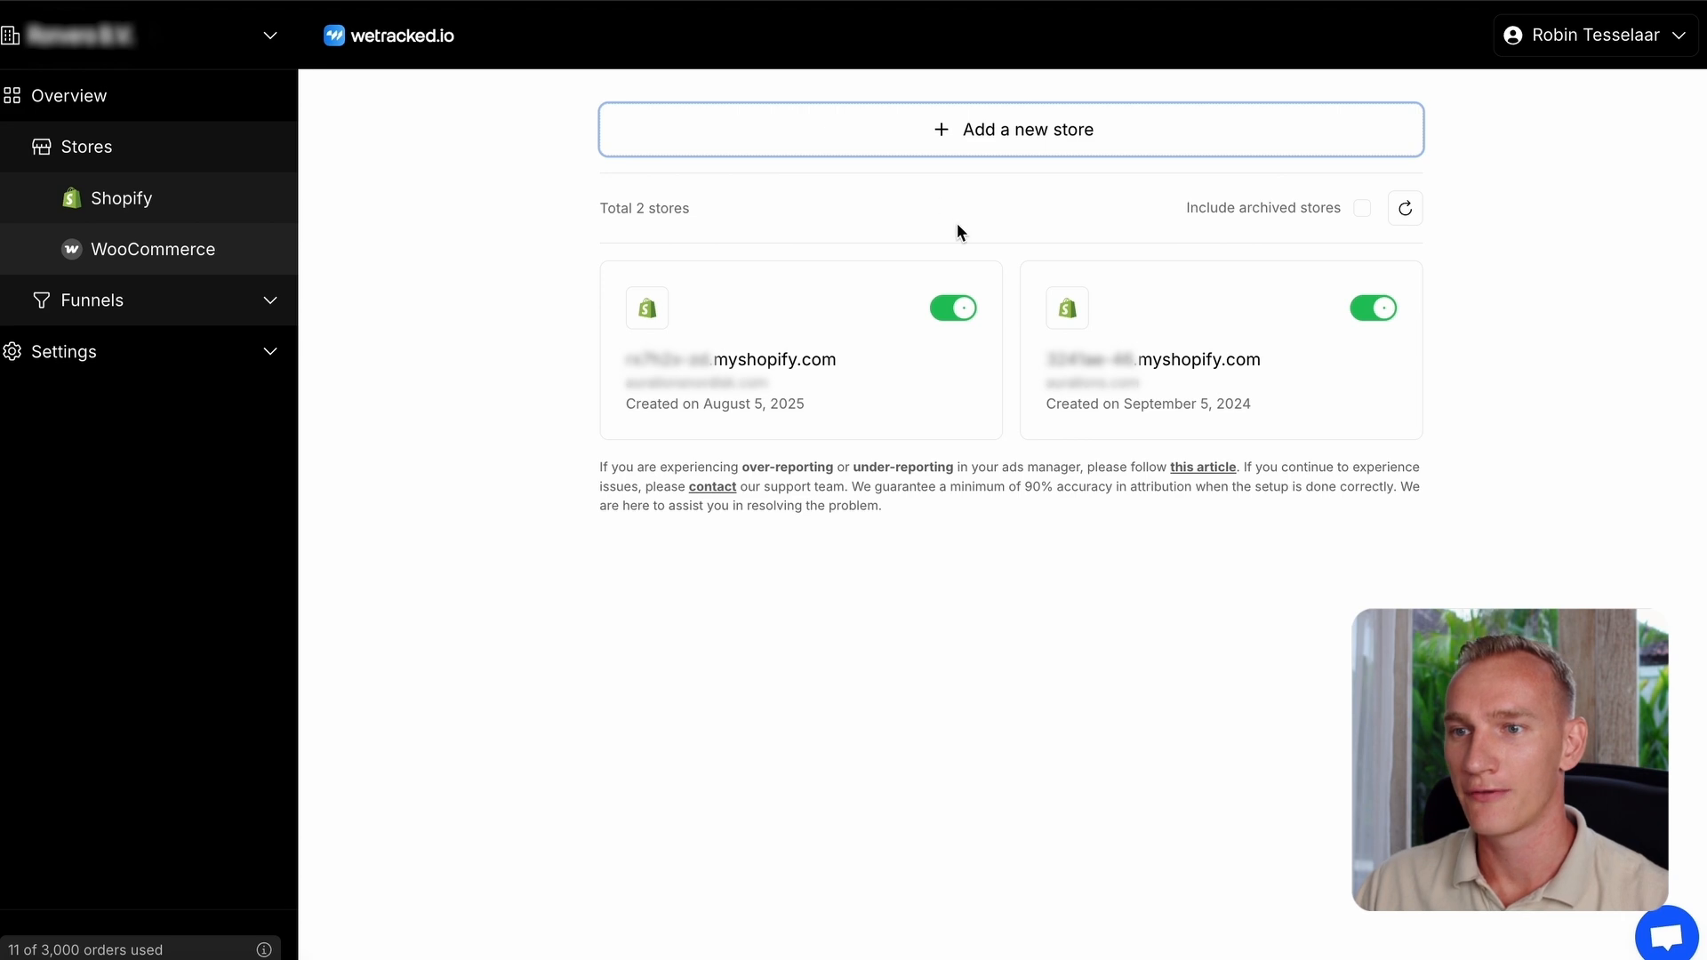
{"action": "left_click", "coordinate": [869, 150]}
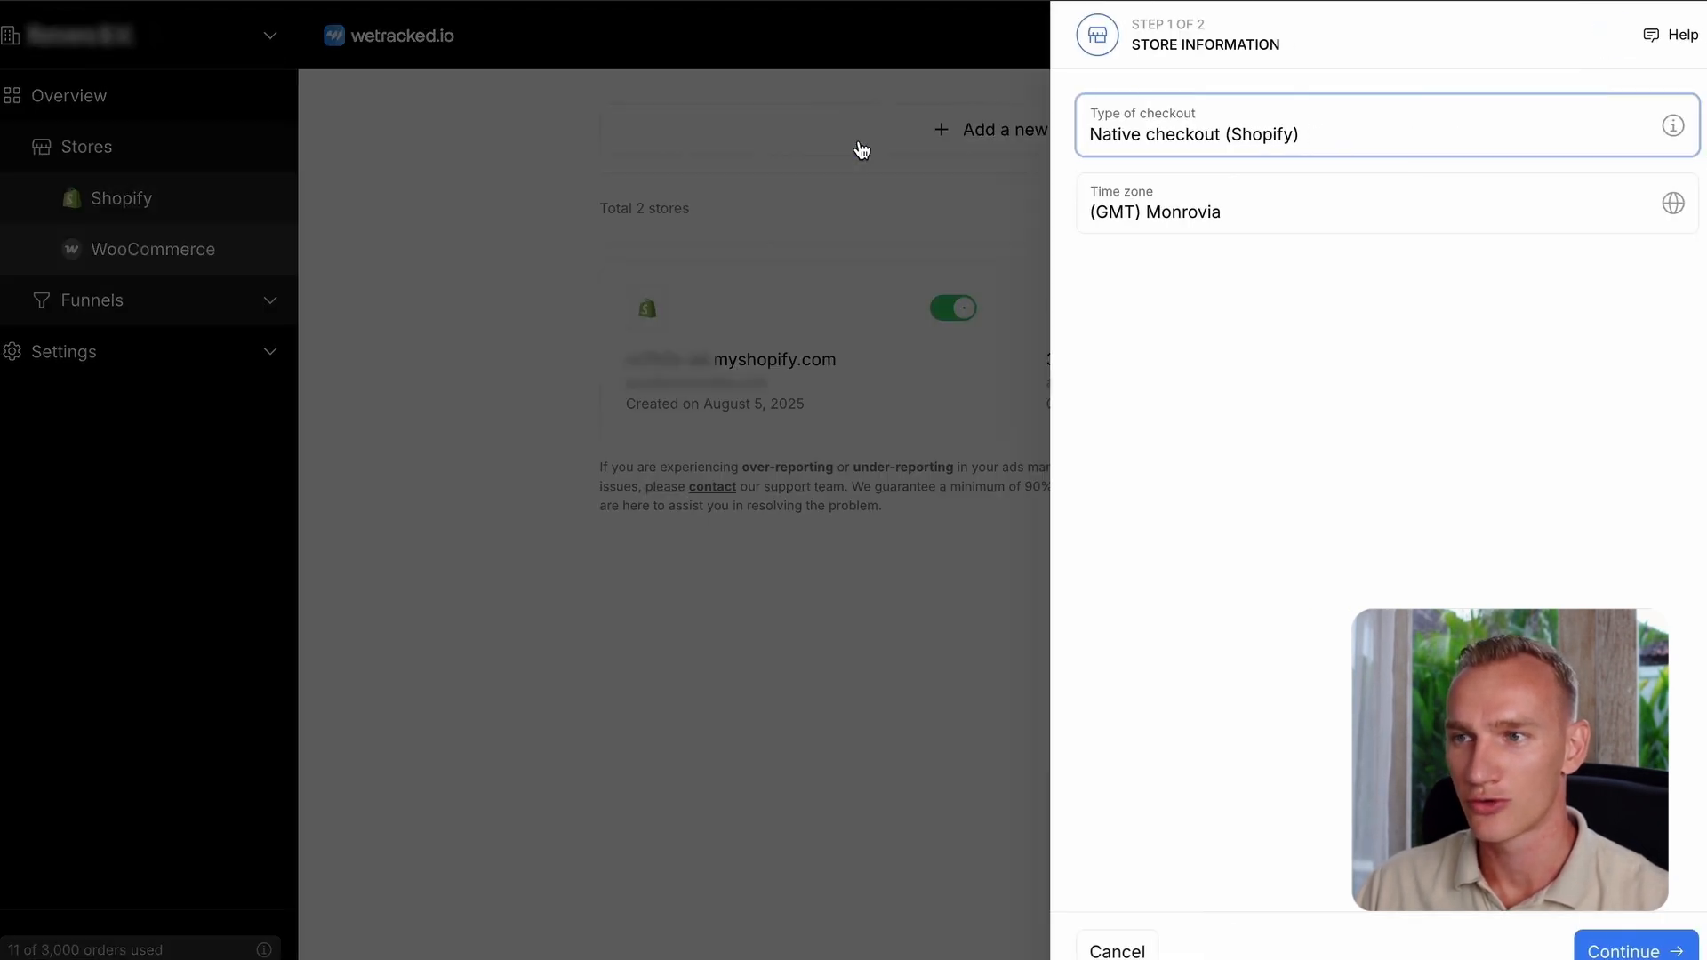
{"action": "left_click", "coordinate": [1163, 142]}
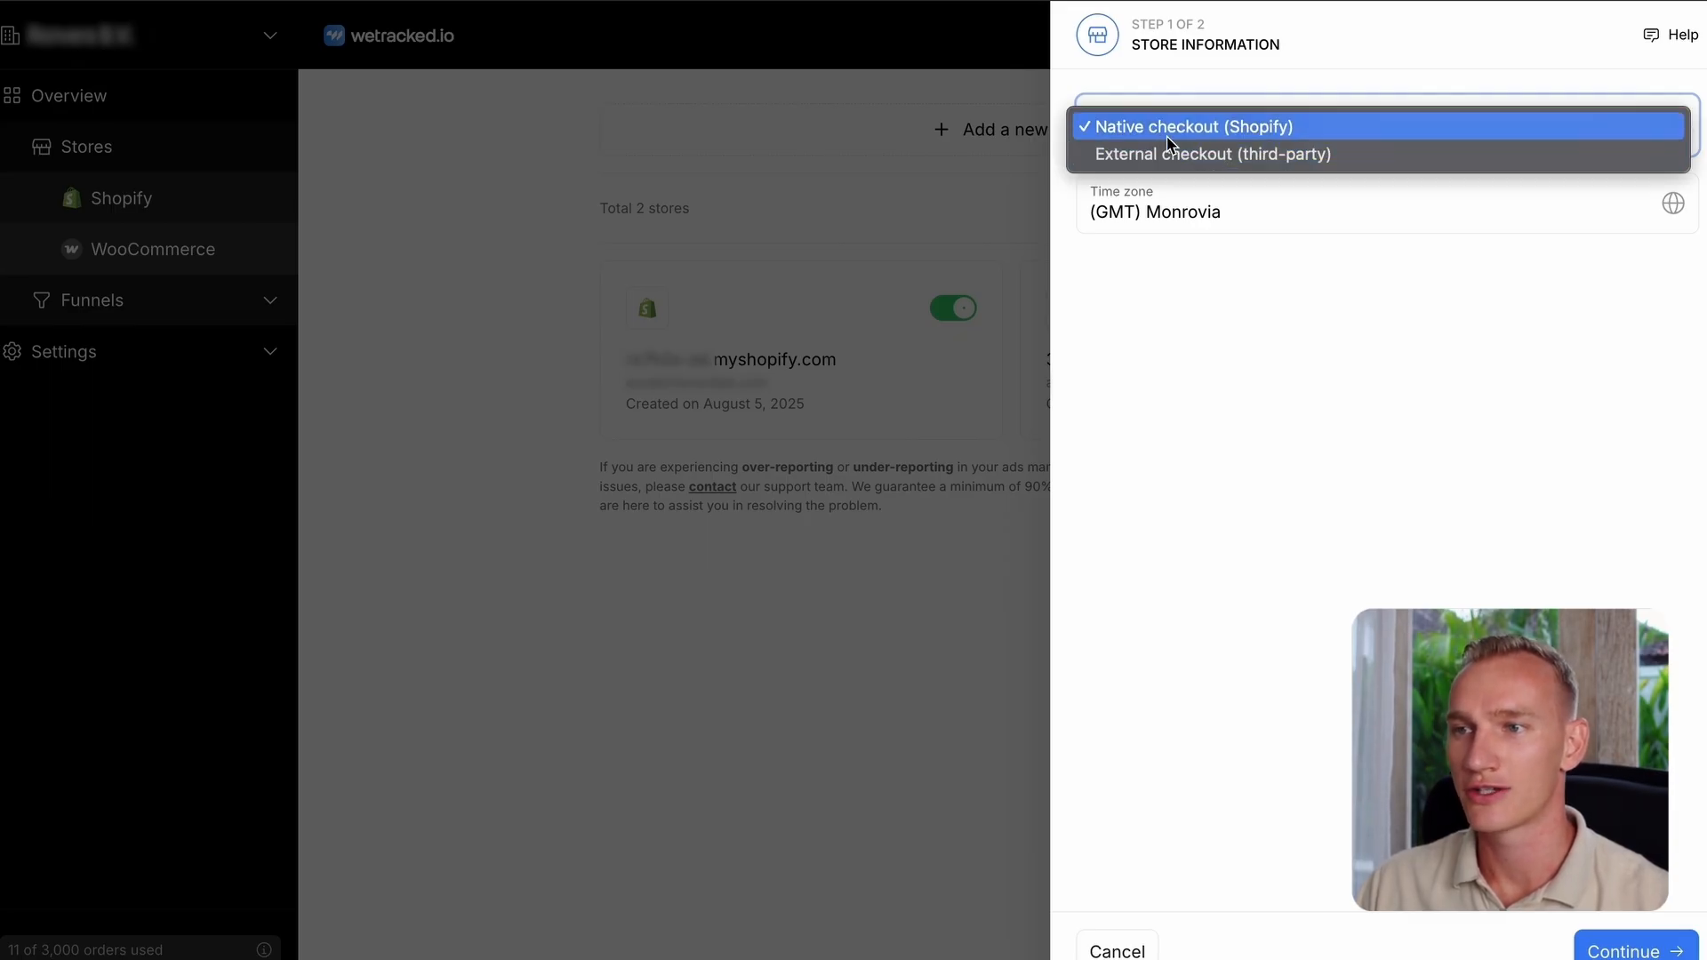
{"action": "left_click", "coordinate": [1183, 236]}
{"action": "left_click", "coordinate": [1163, 216]}
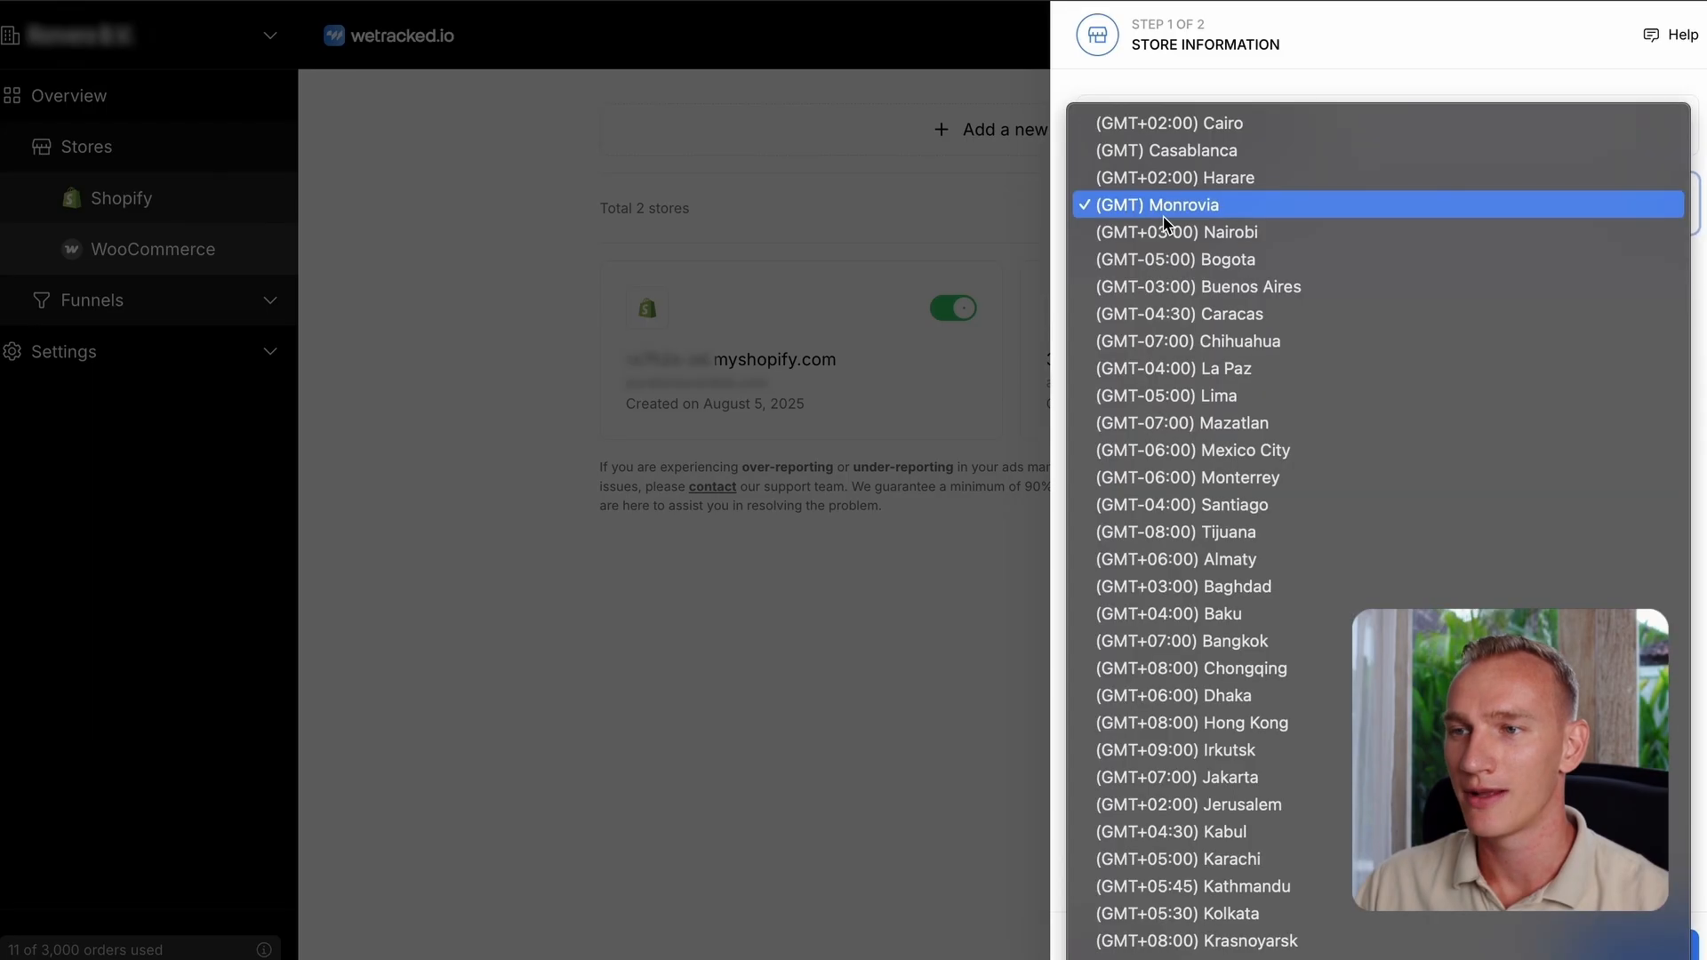
{"action": "left_click", "coordinate": [1188, 212]}
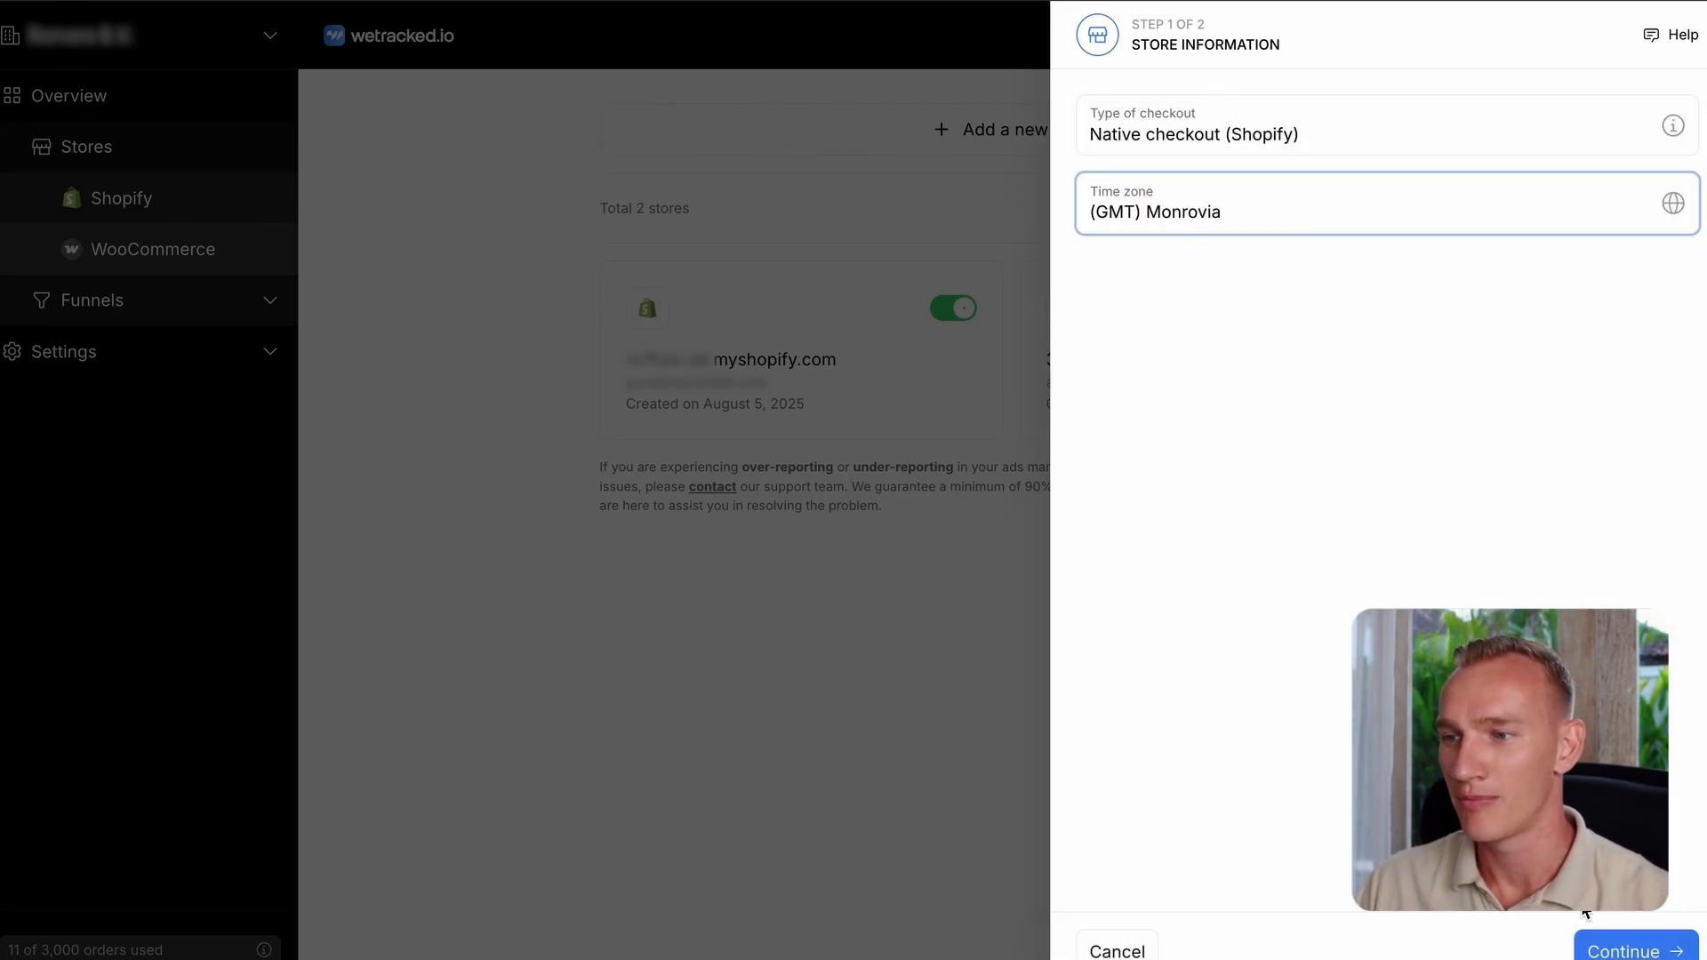
{"action": "left_click", "coordinate": [1611, 941]}
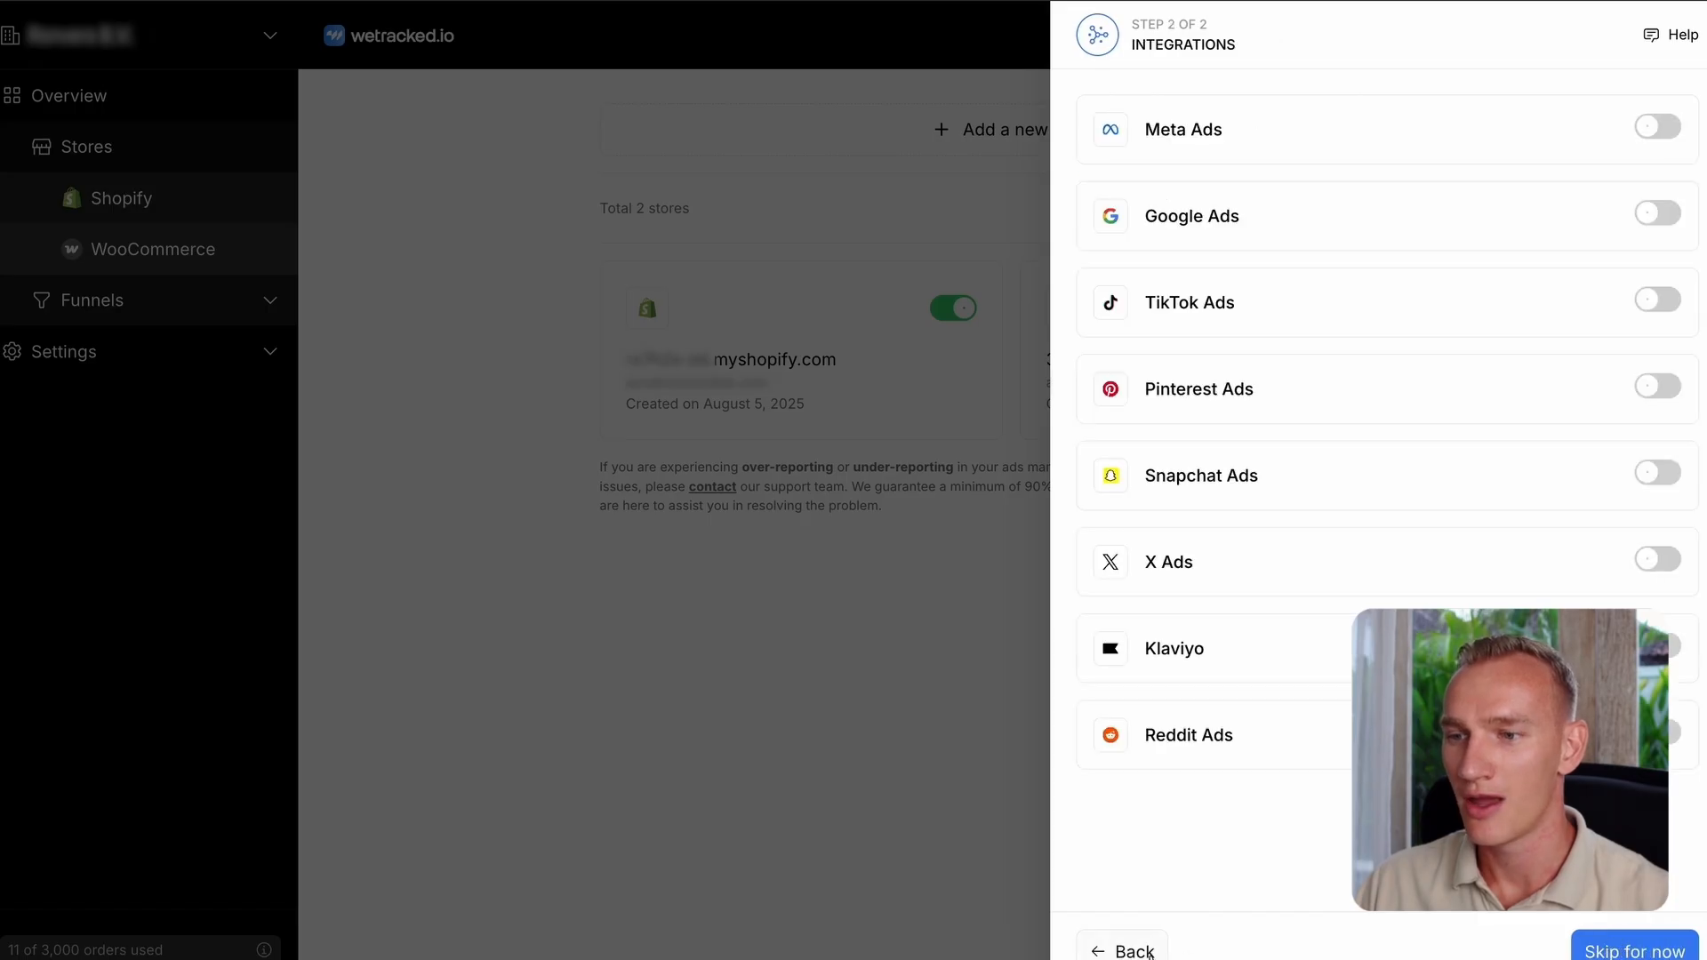
{"action": "left_click", "coordinate": [807, 797]}
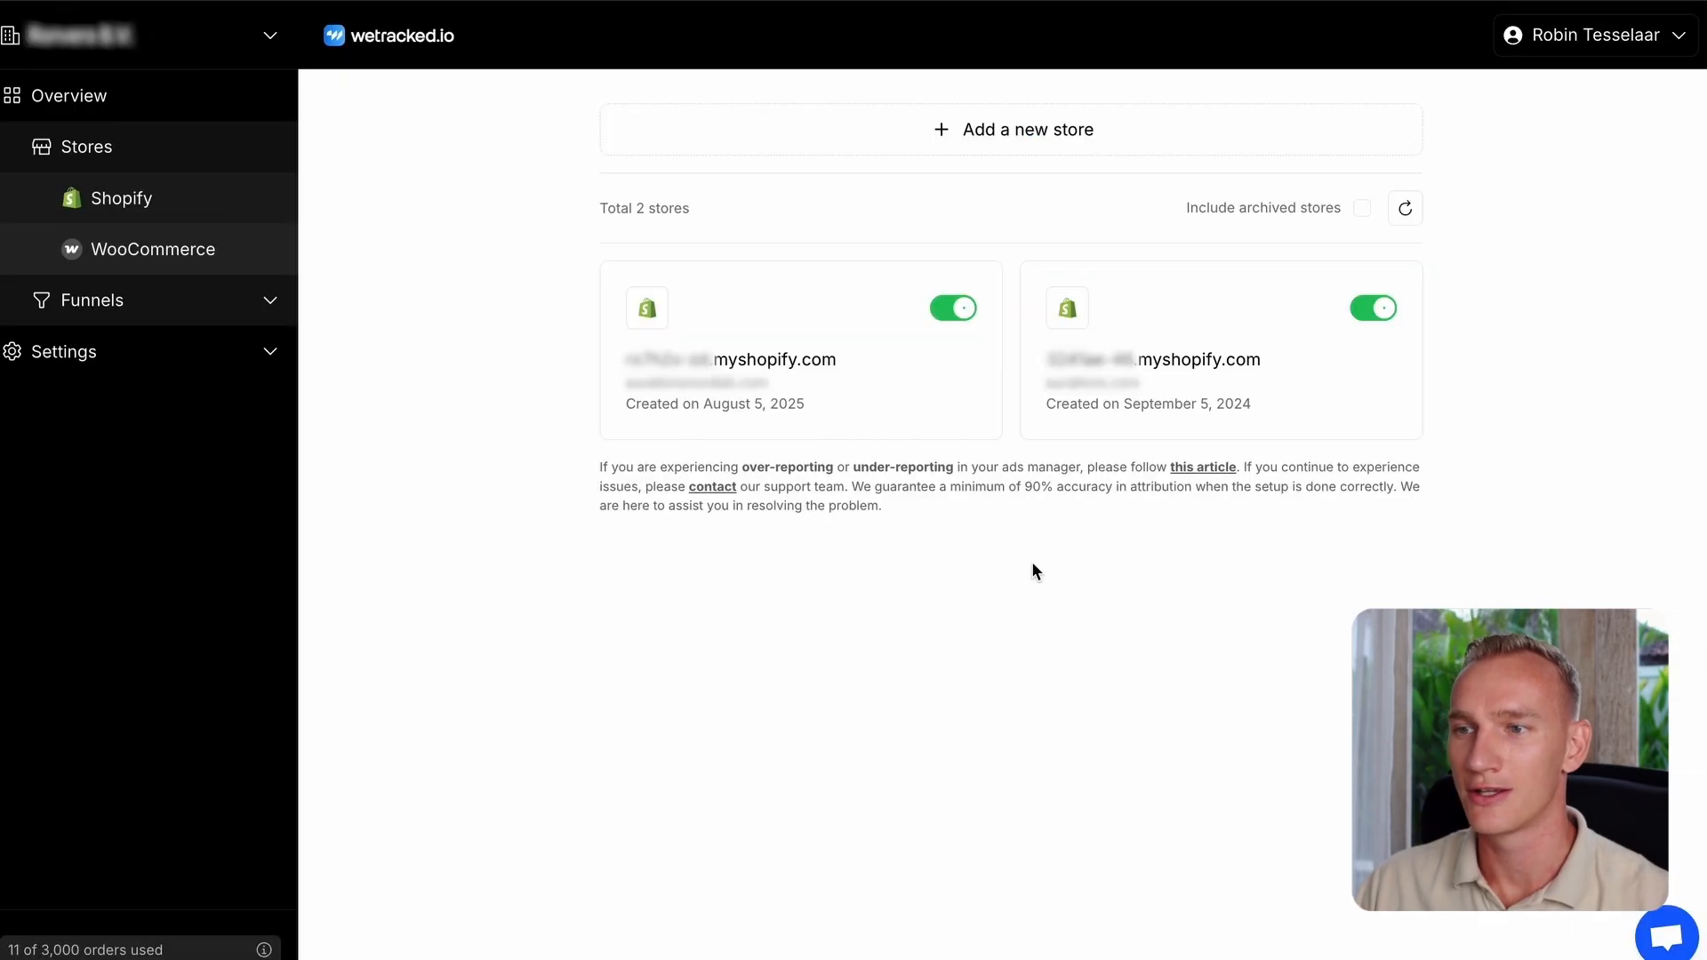
Step: Open the Shopify store created on September 5, 2024 and enable its Google Ads integration
{"action": "left_click", "coordinate": [1136, 389]}
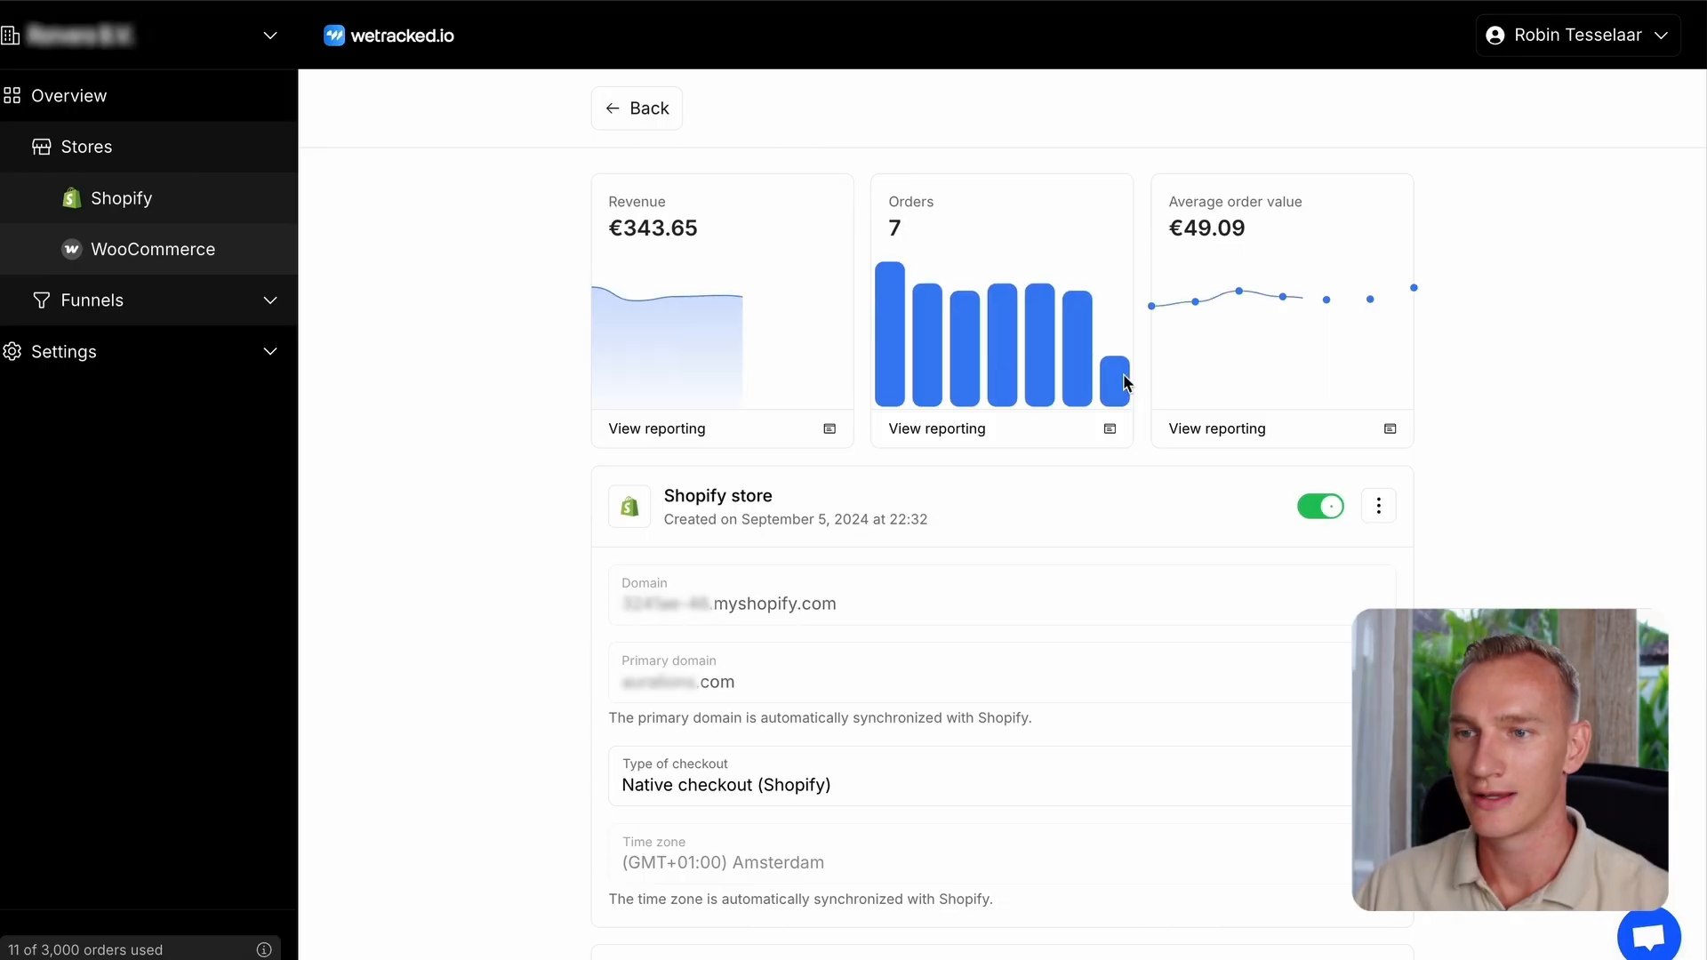
{"action": "scroll", "coordinate": [900, 467], "scroll_direction": "down", "scroll_amount": 1}
{"action": "scroll", "coordinate": [900, 466], "scroll_direction": "down", "scroll_amount": 6}
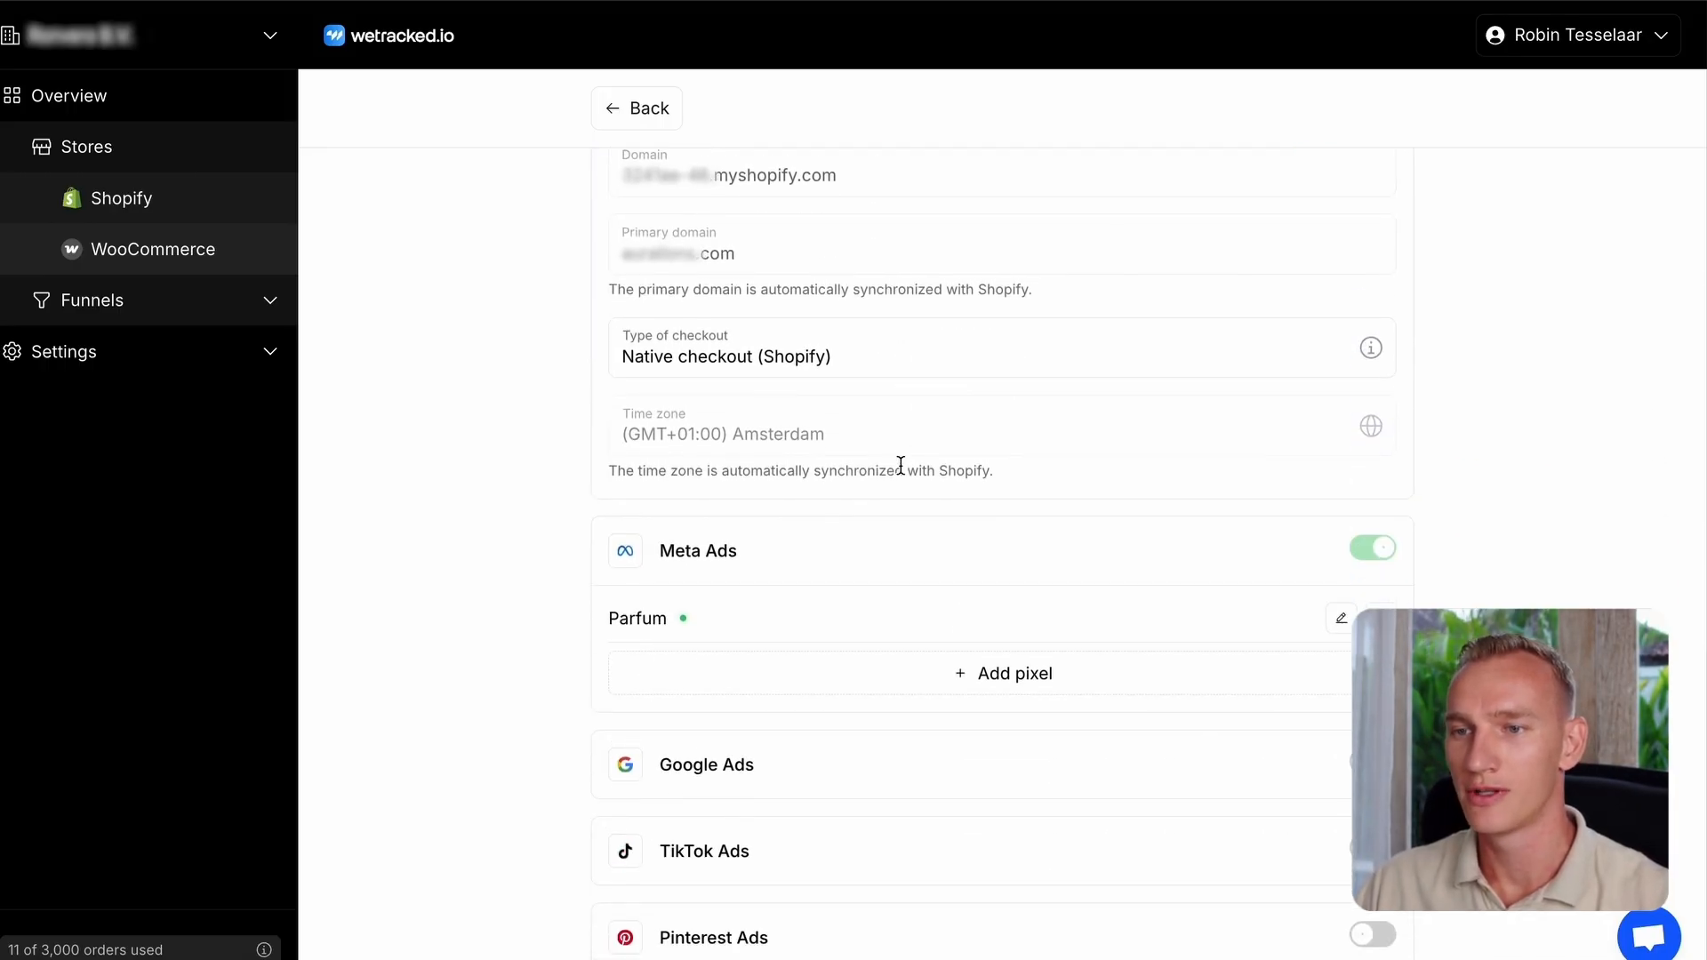
{"action": "scroll", "coordinate": [900, 482], "scroll_direction": "down", "scroll_amount": 2}
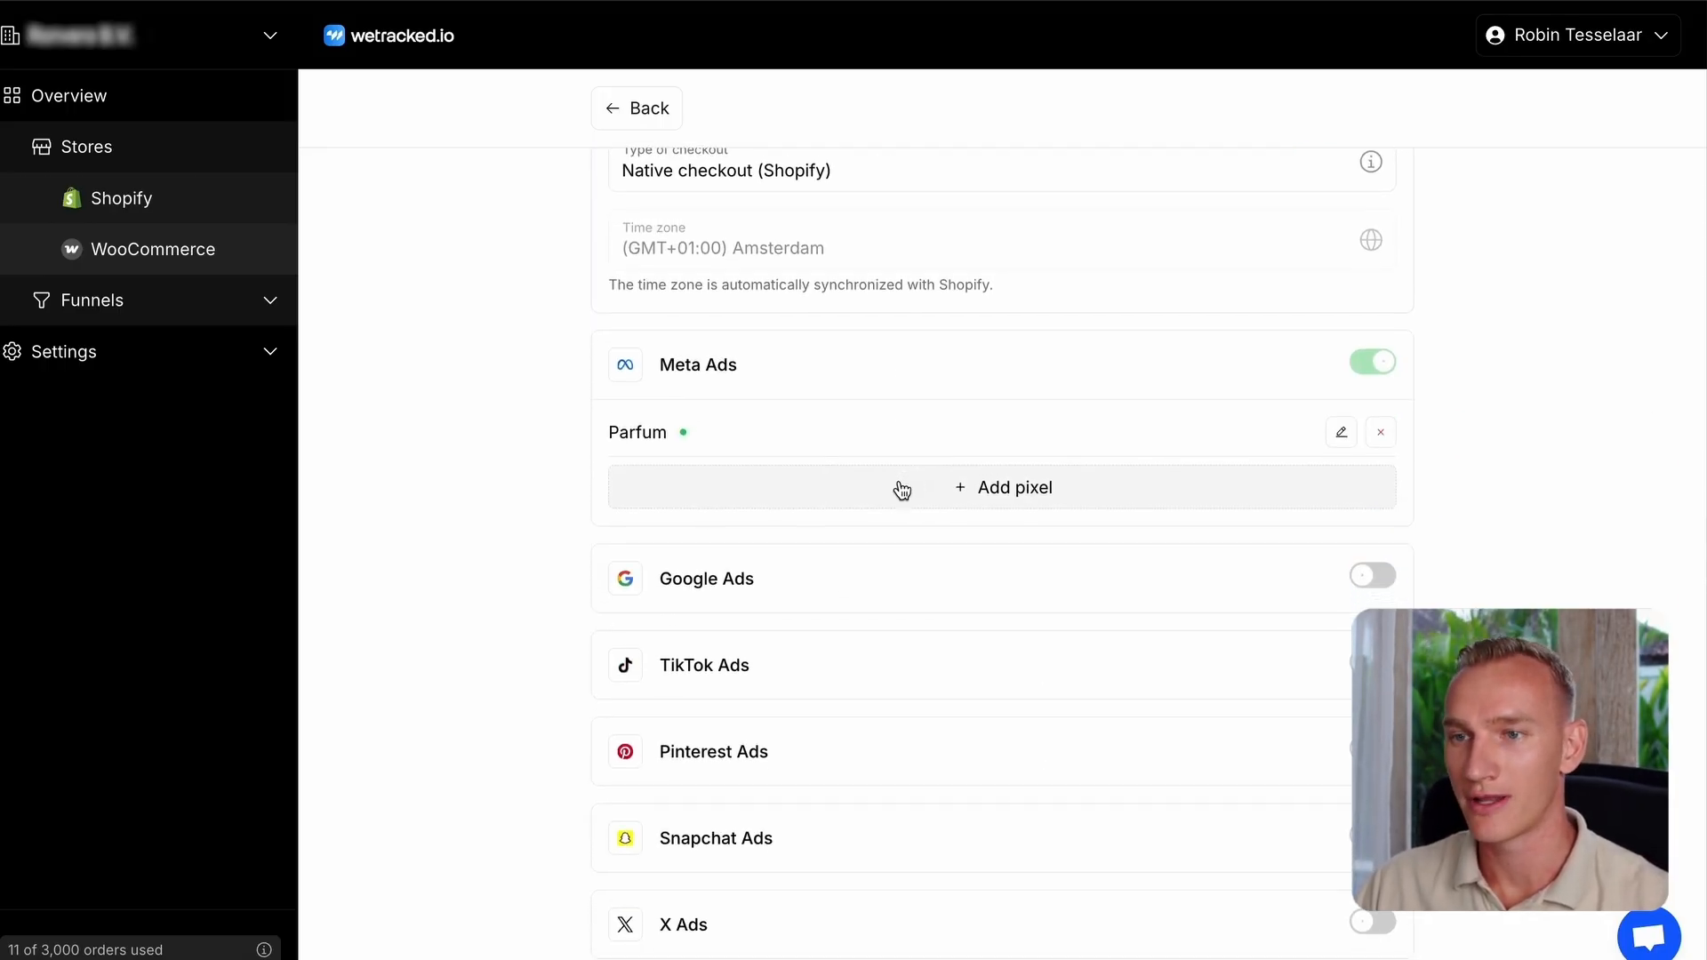
{"action": "scroll", "coordinate": [901, 486], "scroll_direction": "down", "scroll_amount": 1}
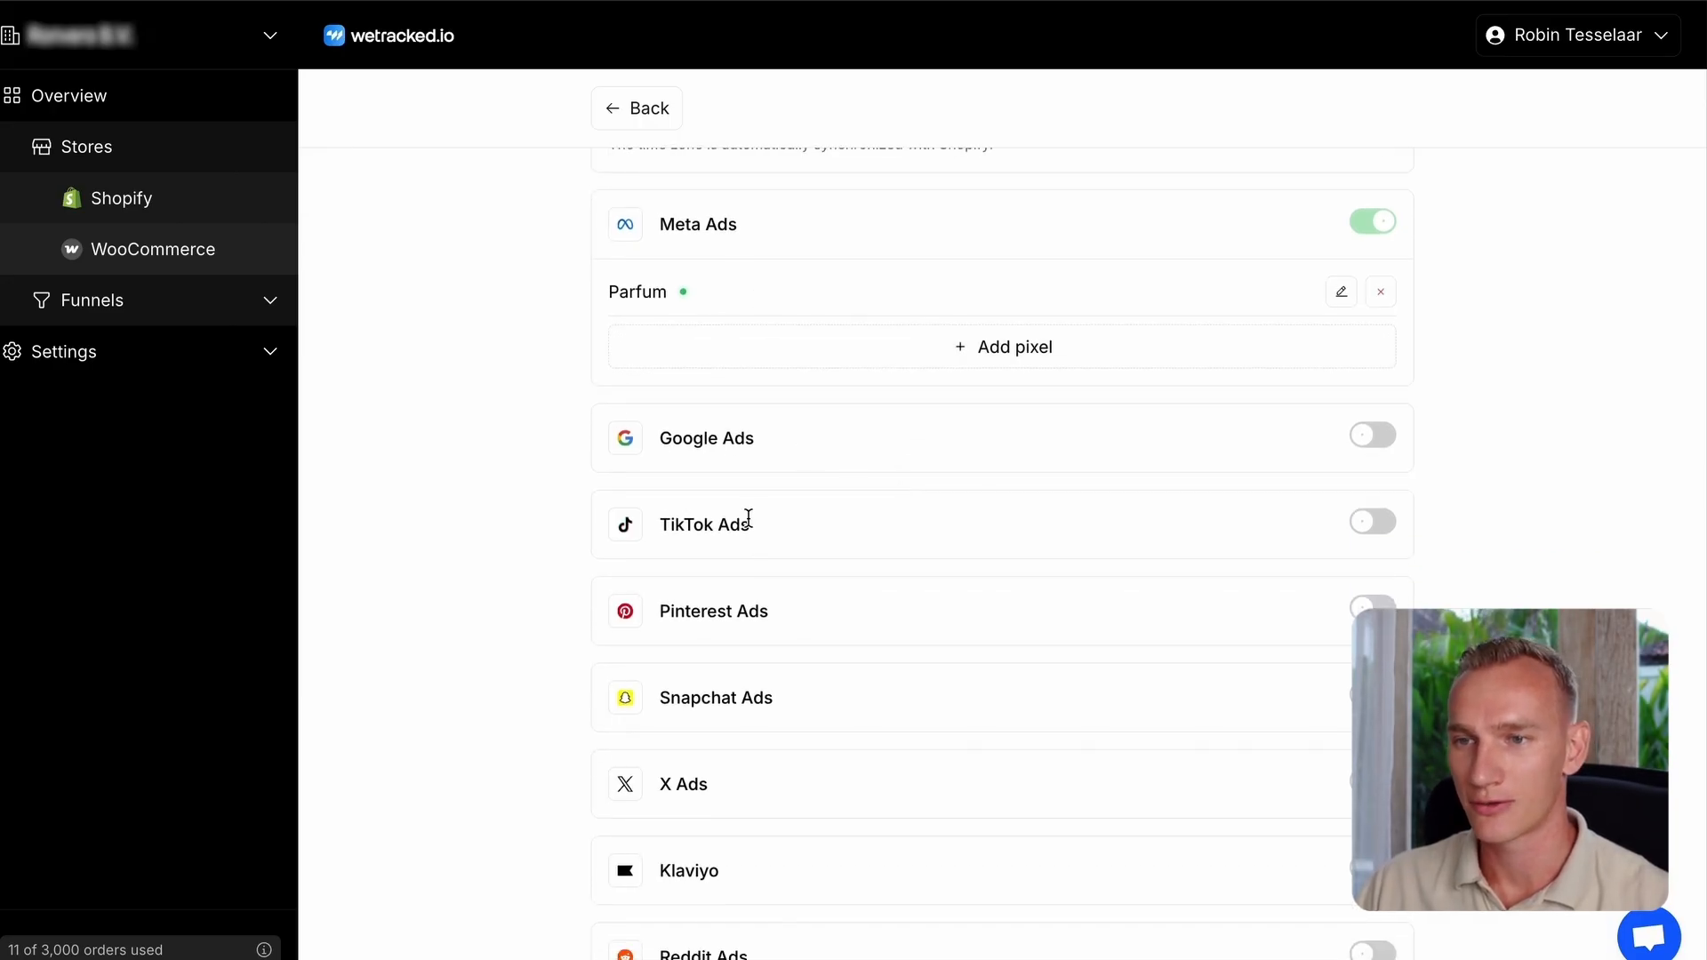
{"action": "left_click", "coordinate": [1370, 440]}
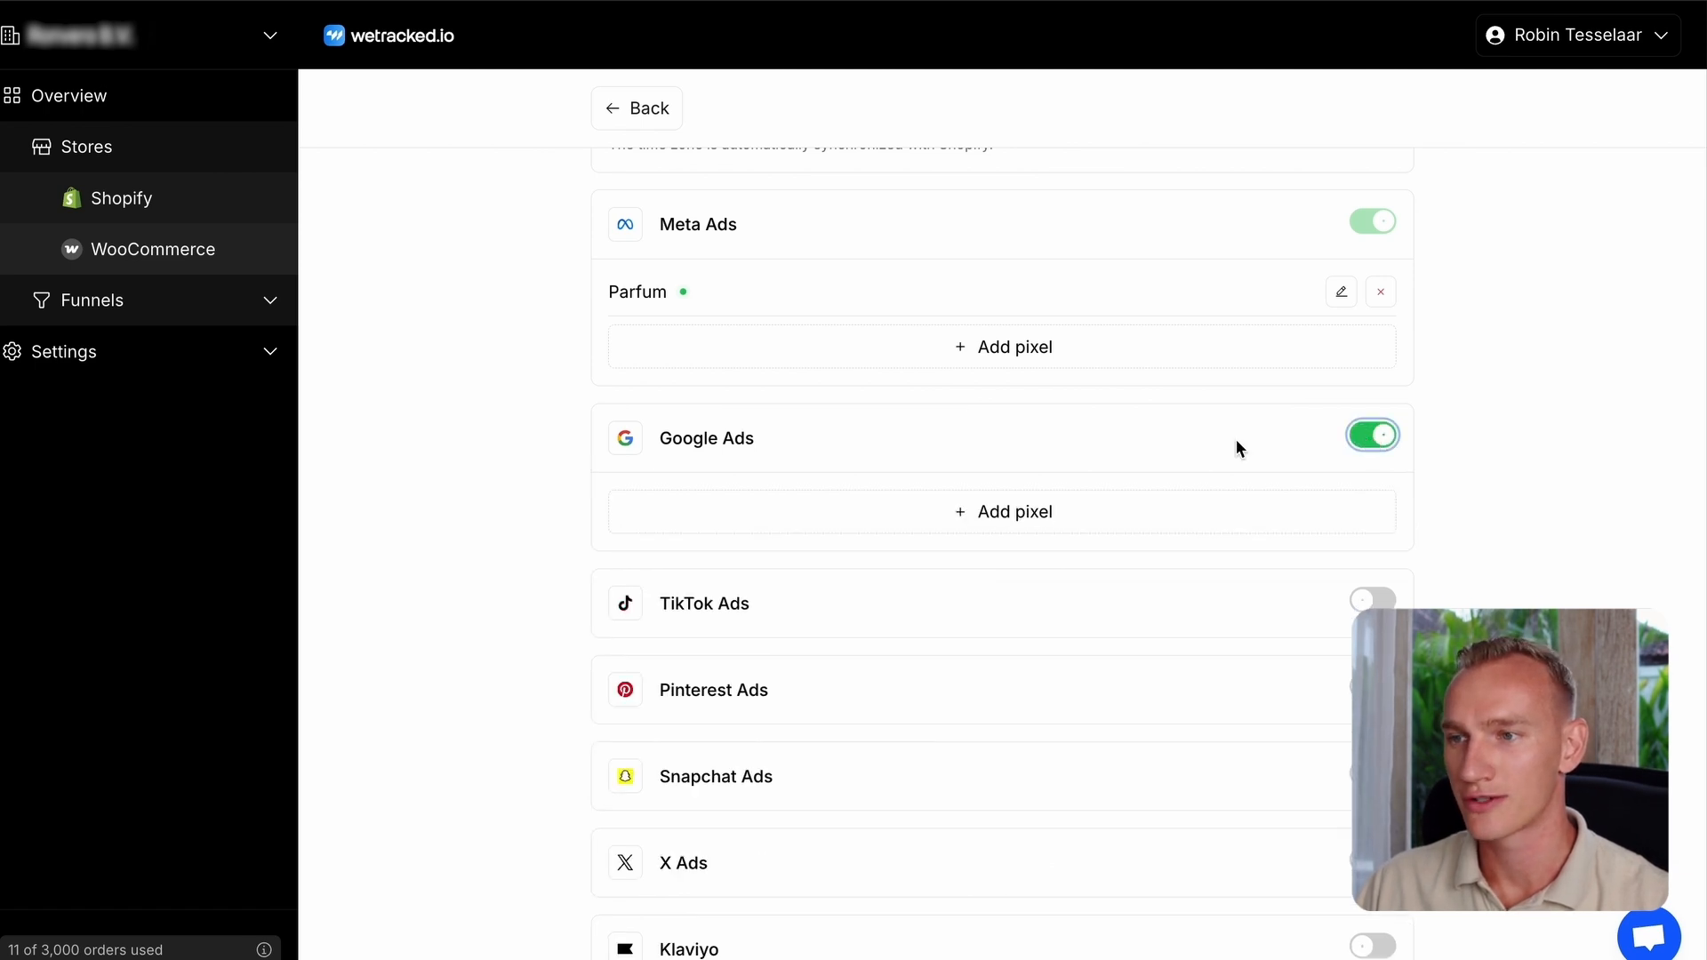
{"action": "scroll", "coordinate": [1401, 430], "scroll_direction": "down", "scroll_amount": 1}
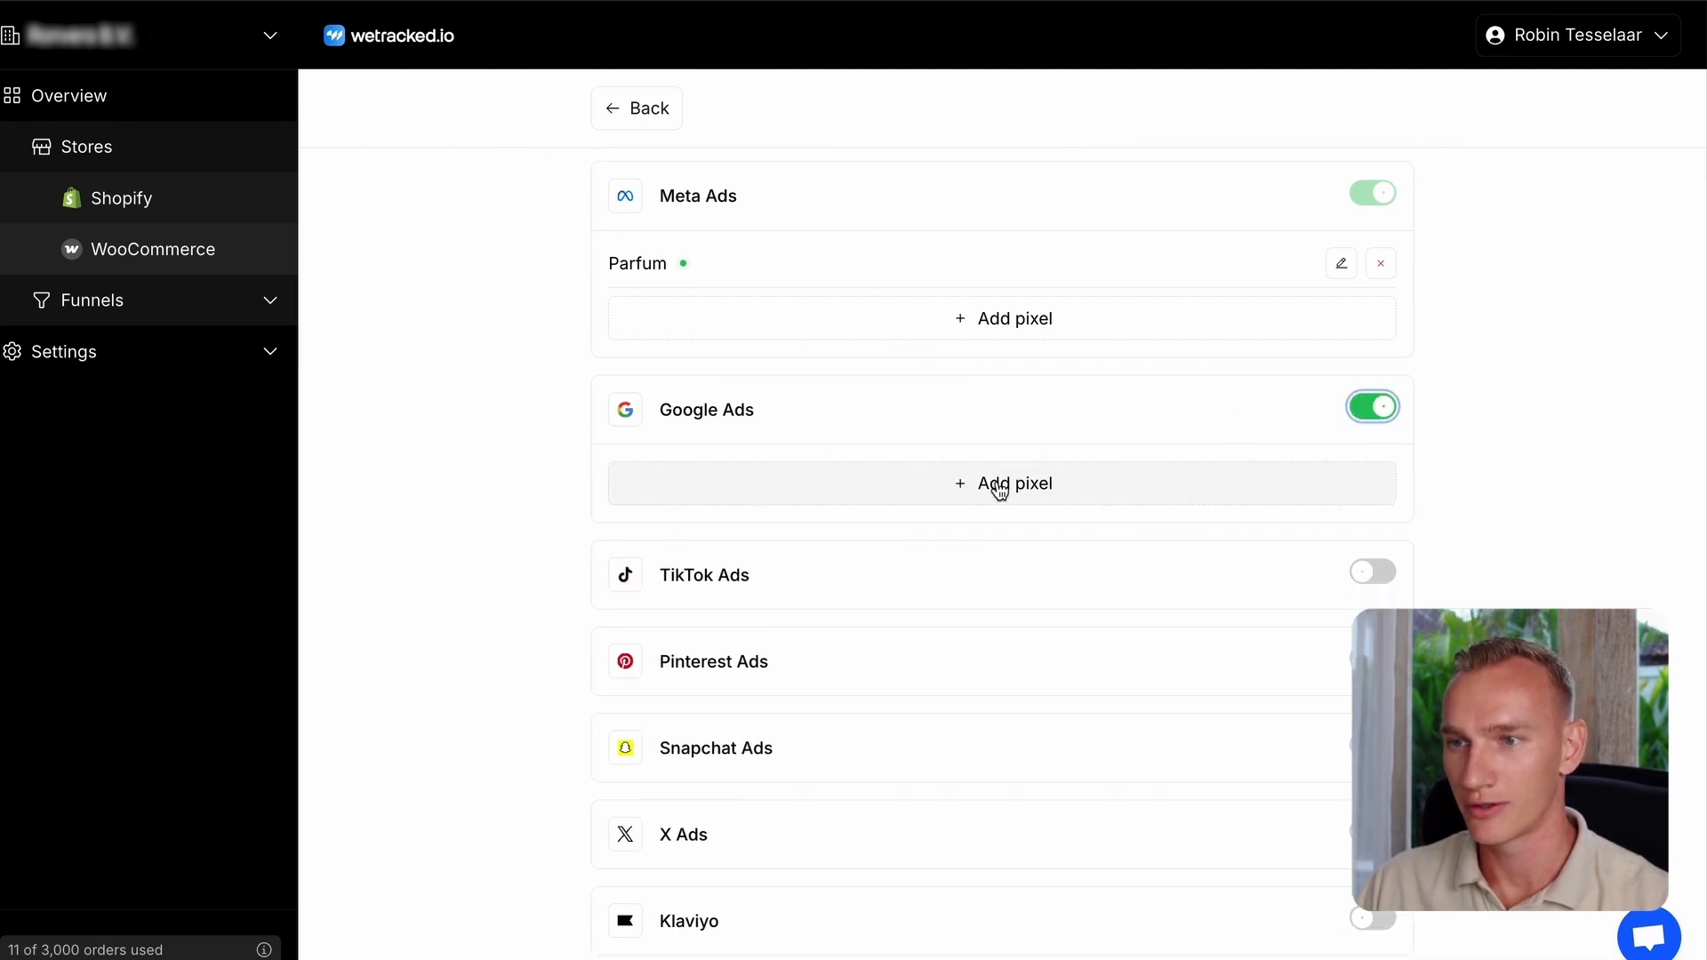
Step: Start a new Google Ads pixel for the store and fill in its optional name
{"action": "left_click", "coordinate": [1062, 487]}
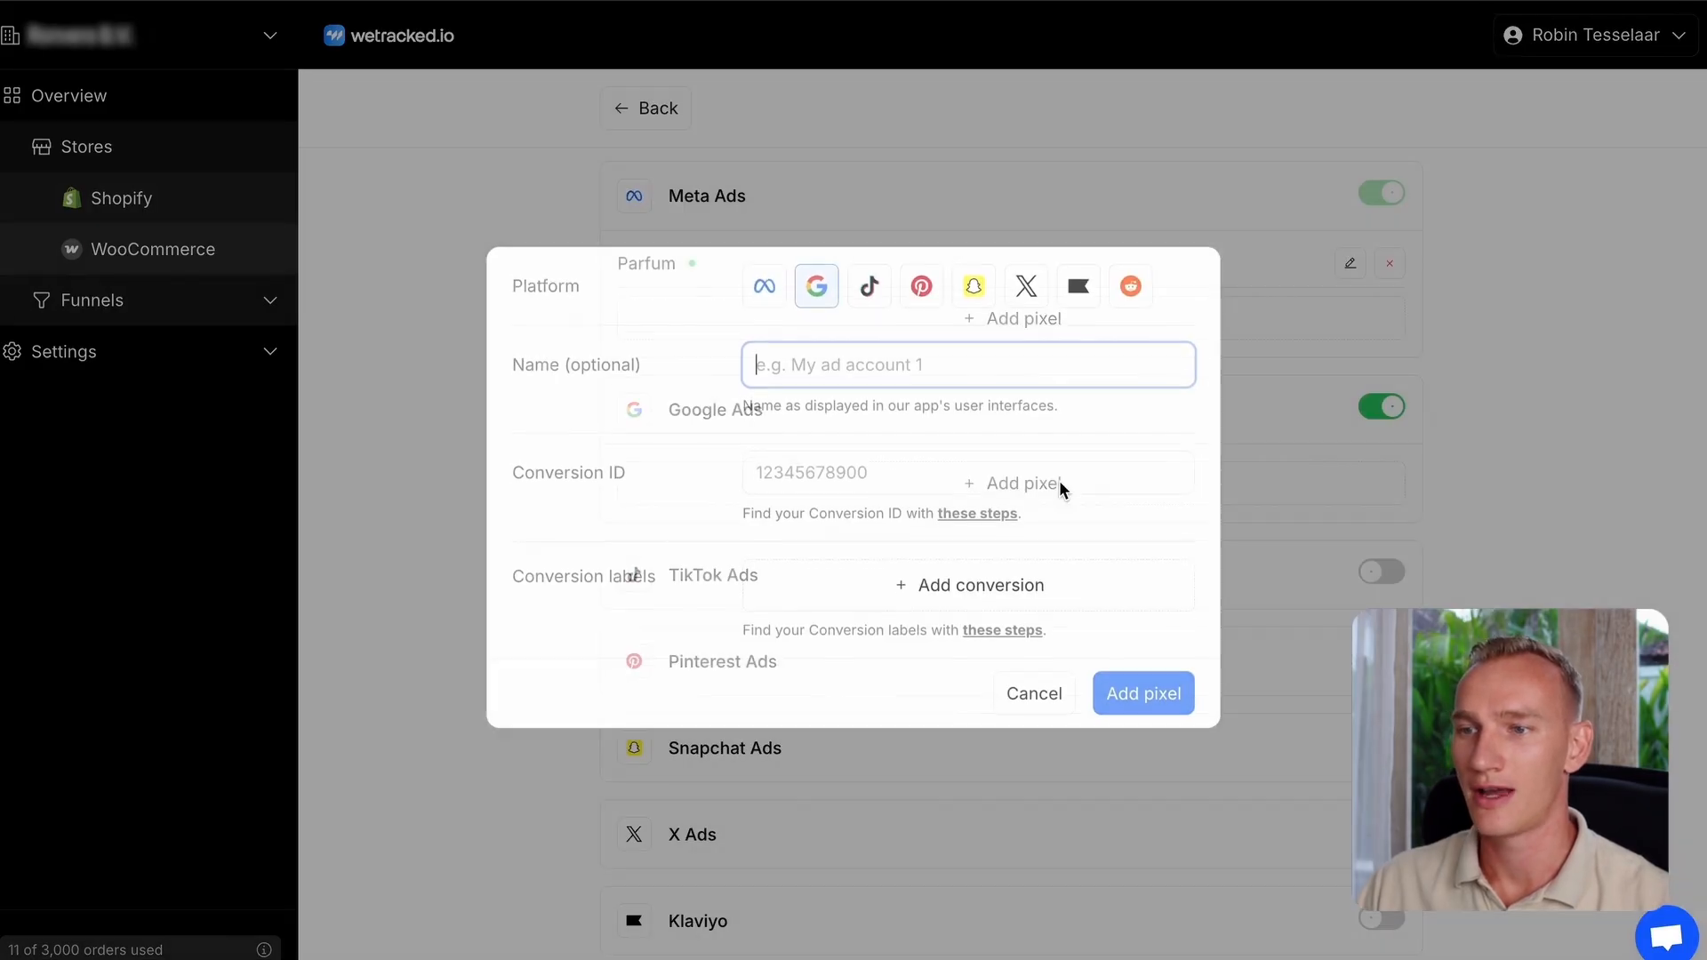
{"action": "type", "text": "Test"}
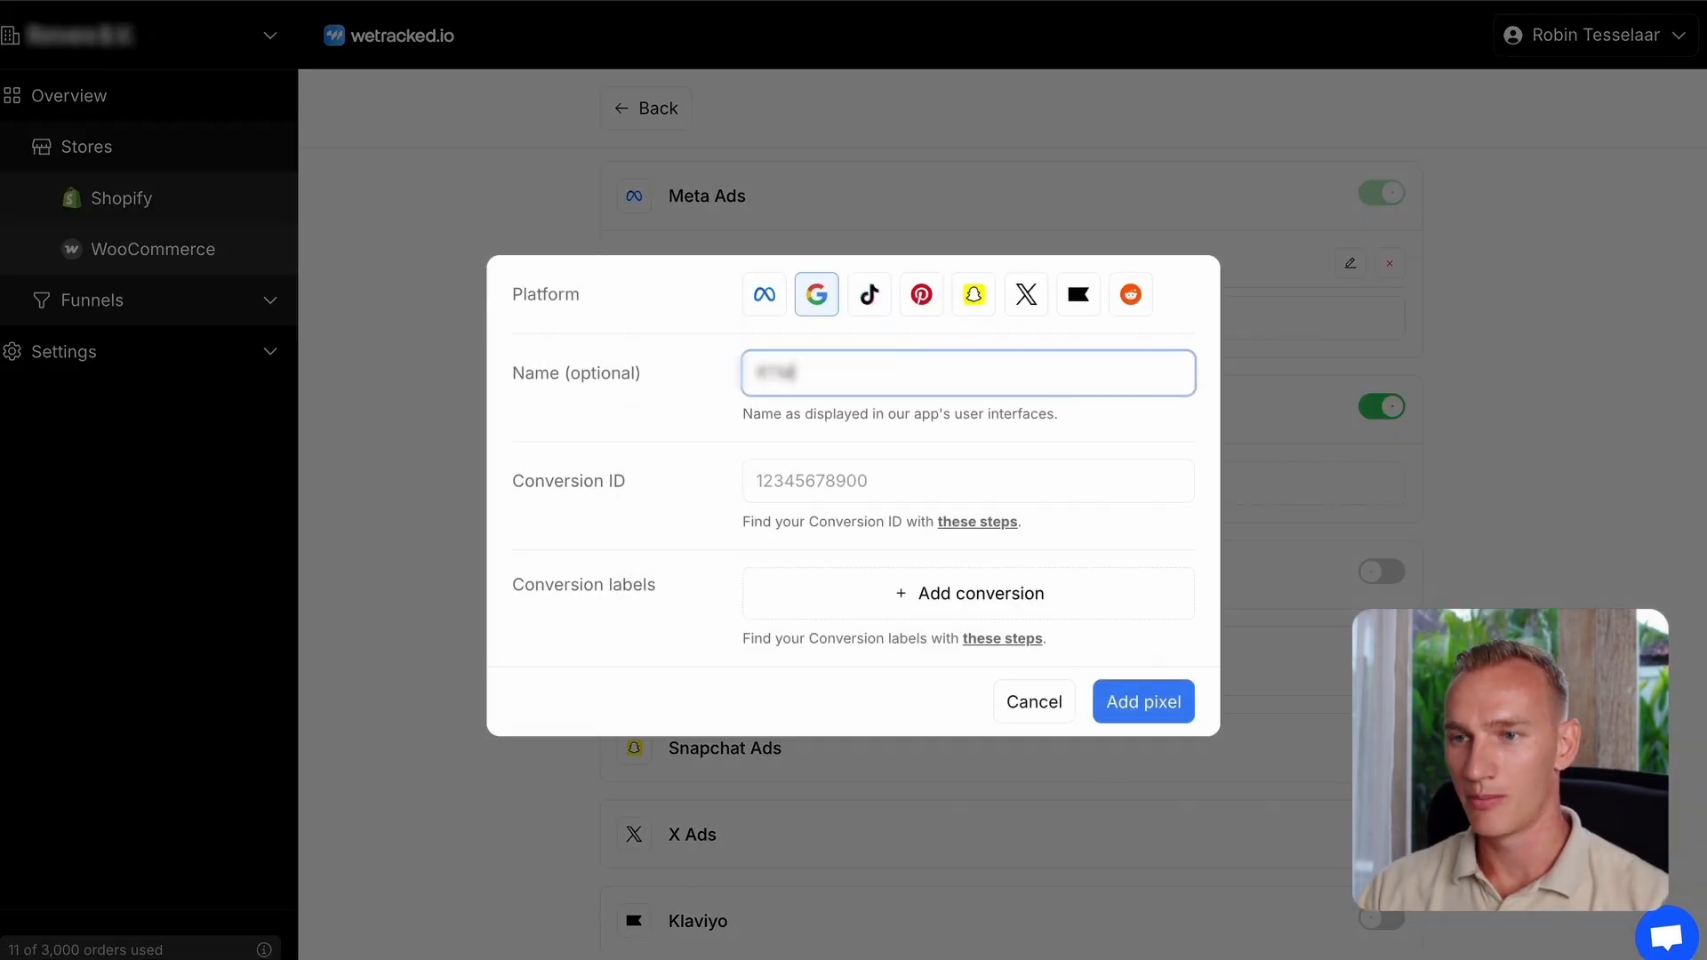
{"action": "type", "text": " Accou"}
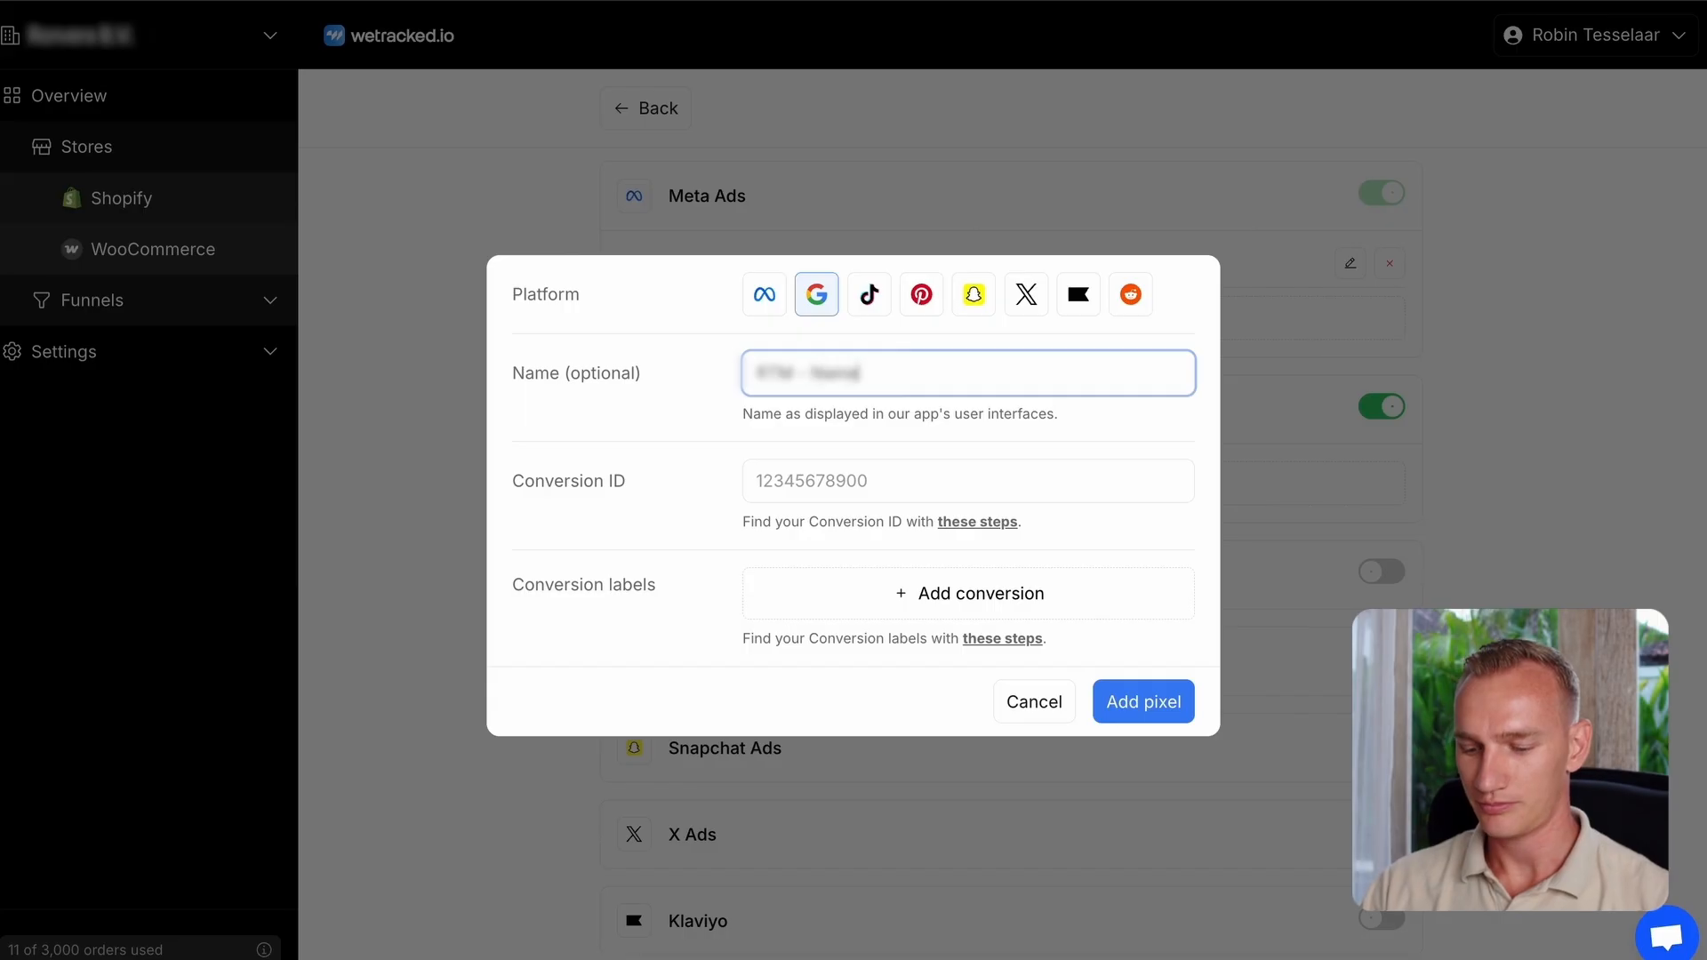
{"action": "key", "text": "BackSpace"}
{"action": "key", "text": "BackSpace"}
{"action": "key", "text": "BackSpace"}
{"action": "key", "text": "BackSpace"}
{"action": "type", "text": "ura Aura"}
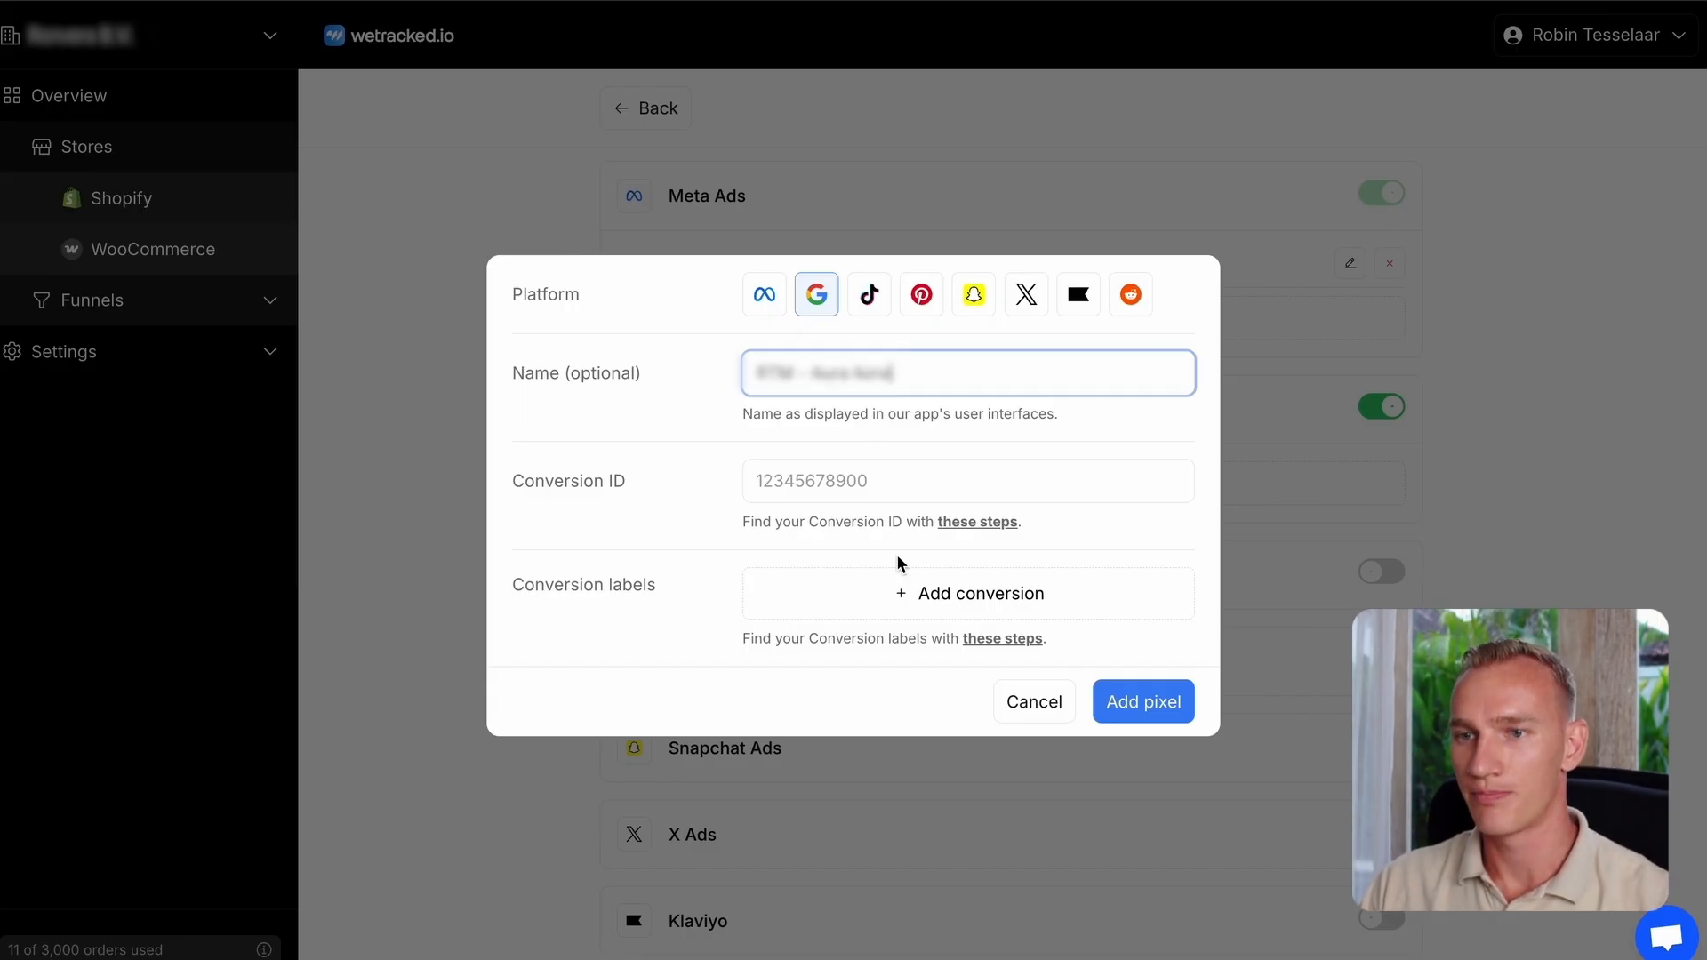
Step: Add conversion label entries to the new Google Ads pixel
{"action": "left_click", "coordinate": [909, 587]}
{"action": "left_click", "coordinate": [899, 648]}
{"action": "left_click", "coordinate": [899, 685]}
{"action": "left_click", "coordinate": [896, 707]}
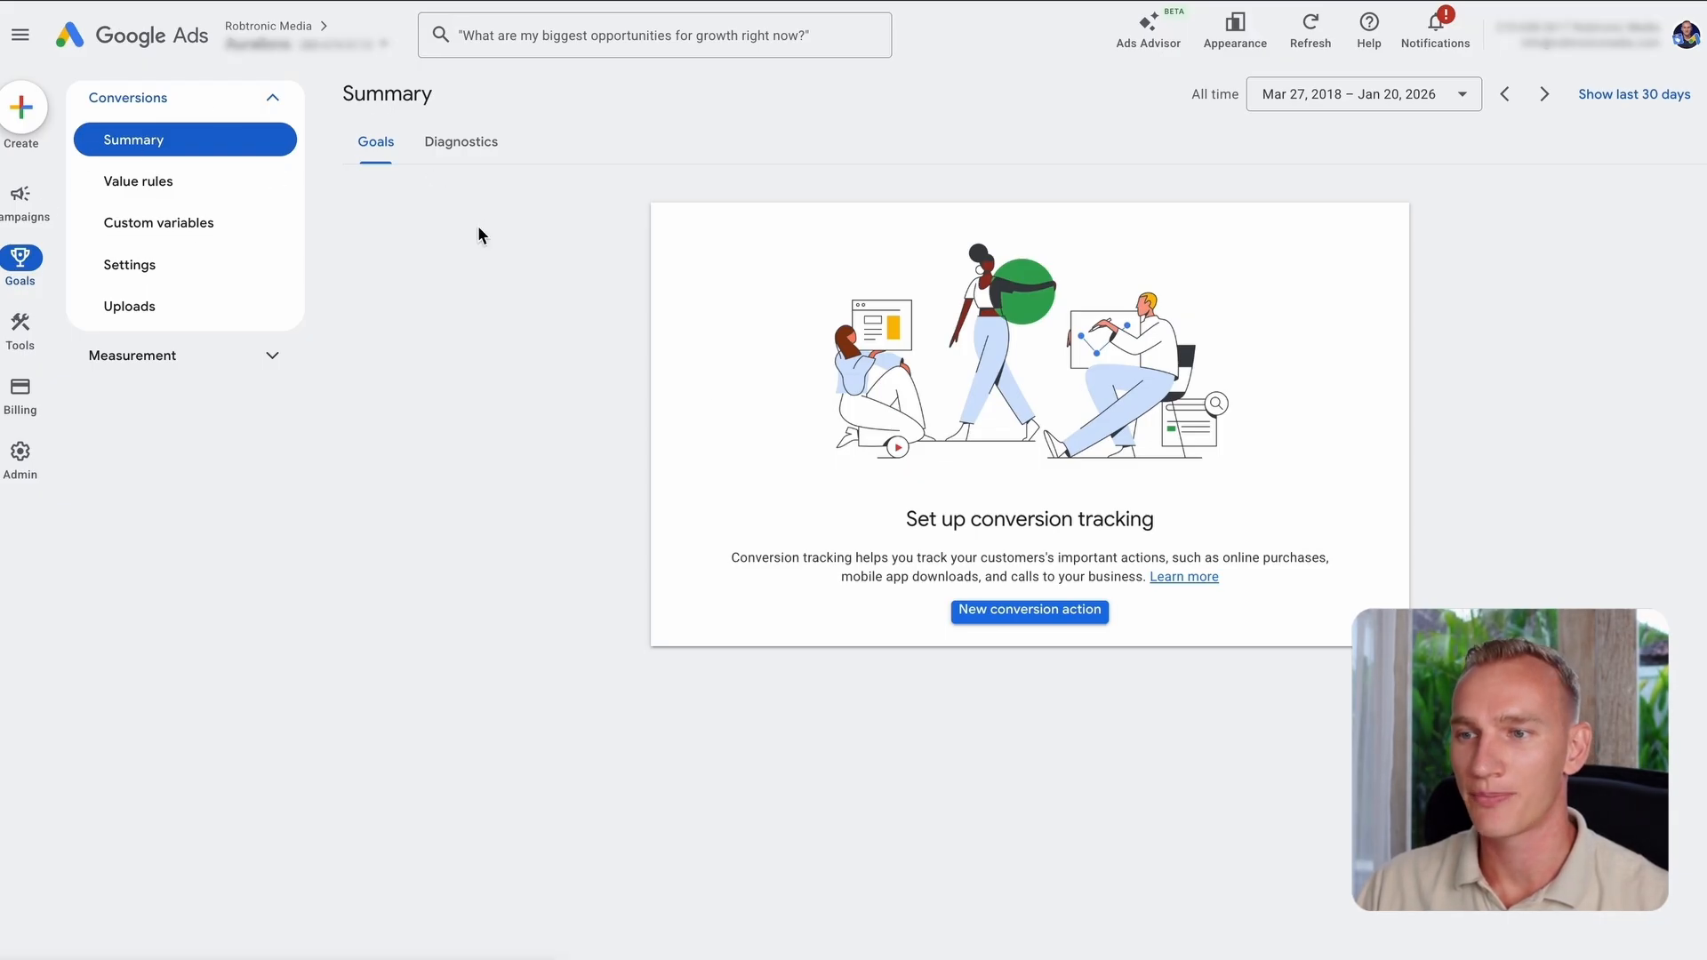
Step: Start a new conversion action in Google Ads with only the website as data source, excluding phone calls, and save the selection
{"action": "left_click", "coordinate": [1002, 618]}
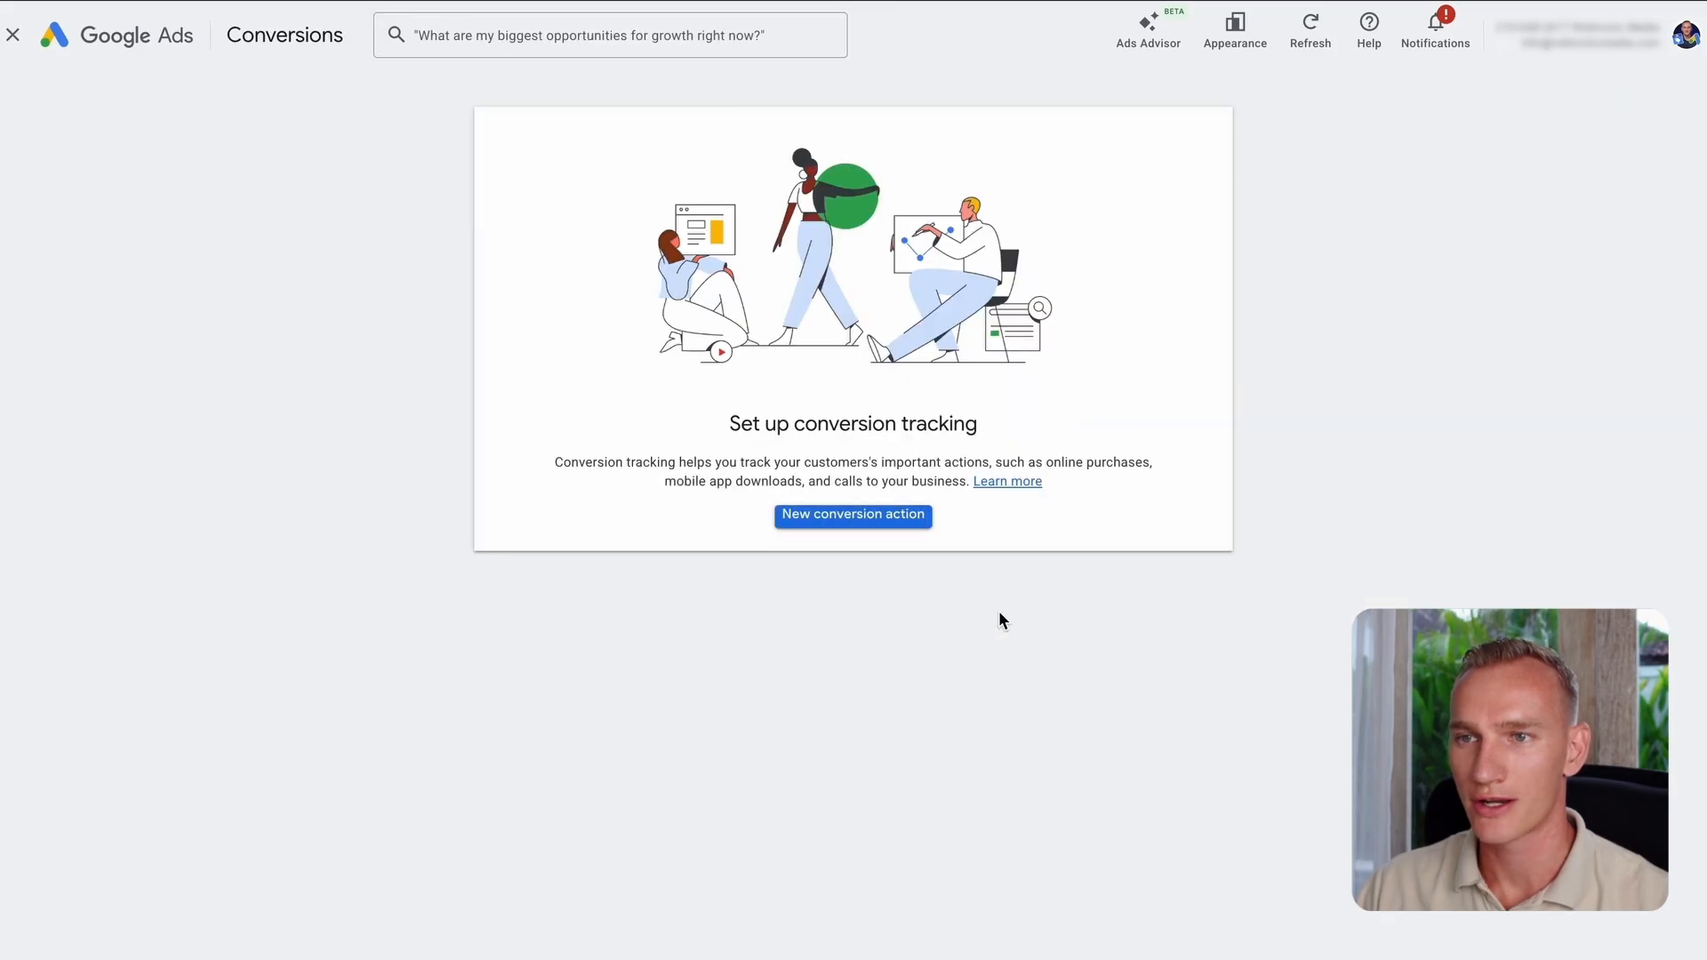
{"action": "scroll", "coordinate": [973, 557], "scroll_direction": "down", "scroll_amount": 1}
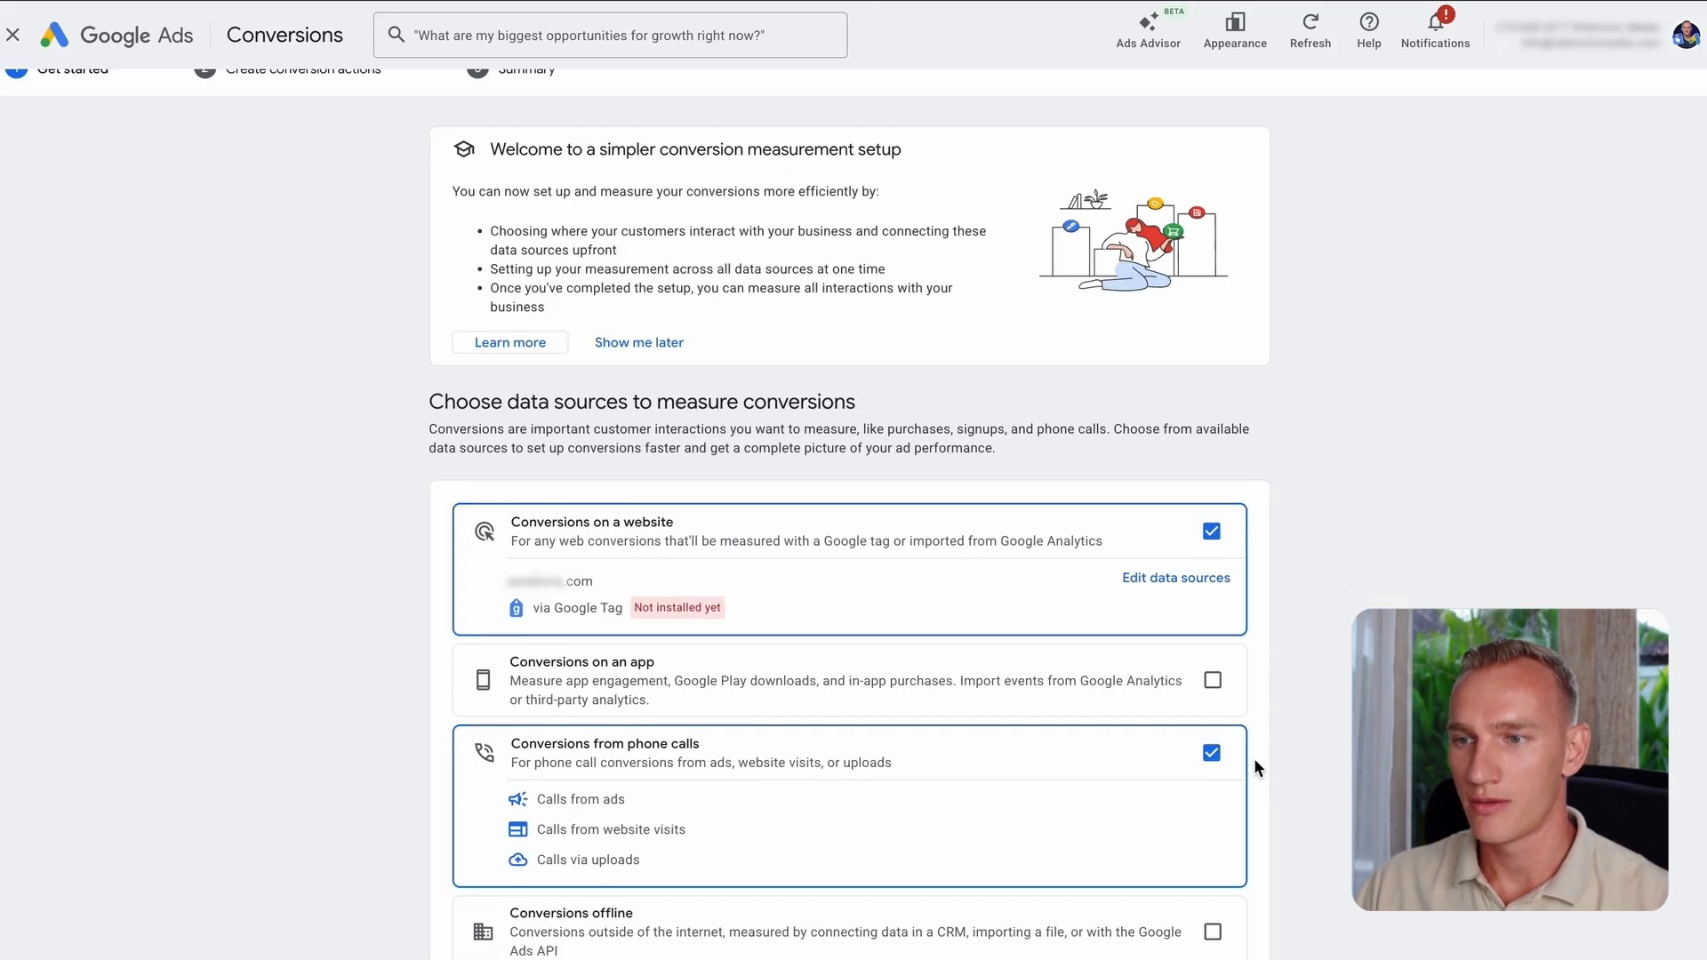
{"action": "left_click", "coordinate": [1211, 756]}
{"action": "scroll", "coordinate": [986, 569], "scroll_direction": "down", "scroll_amount": 3}
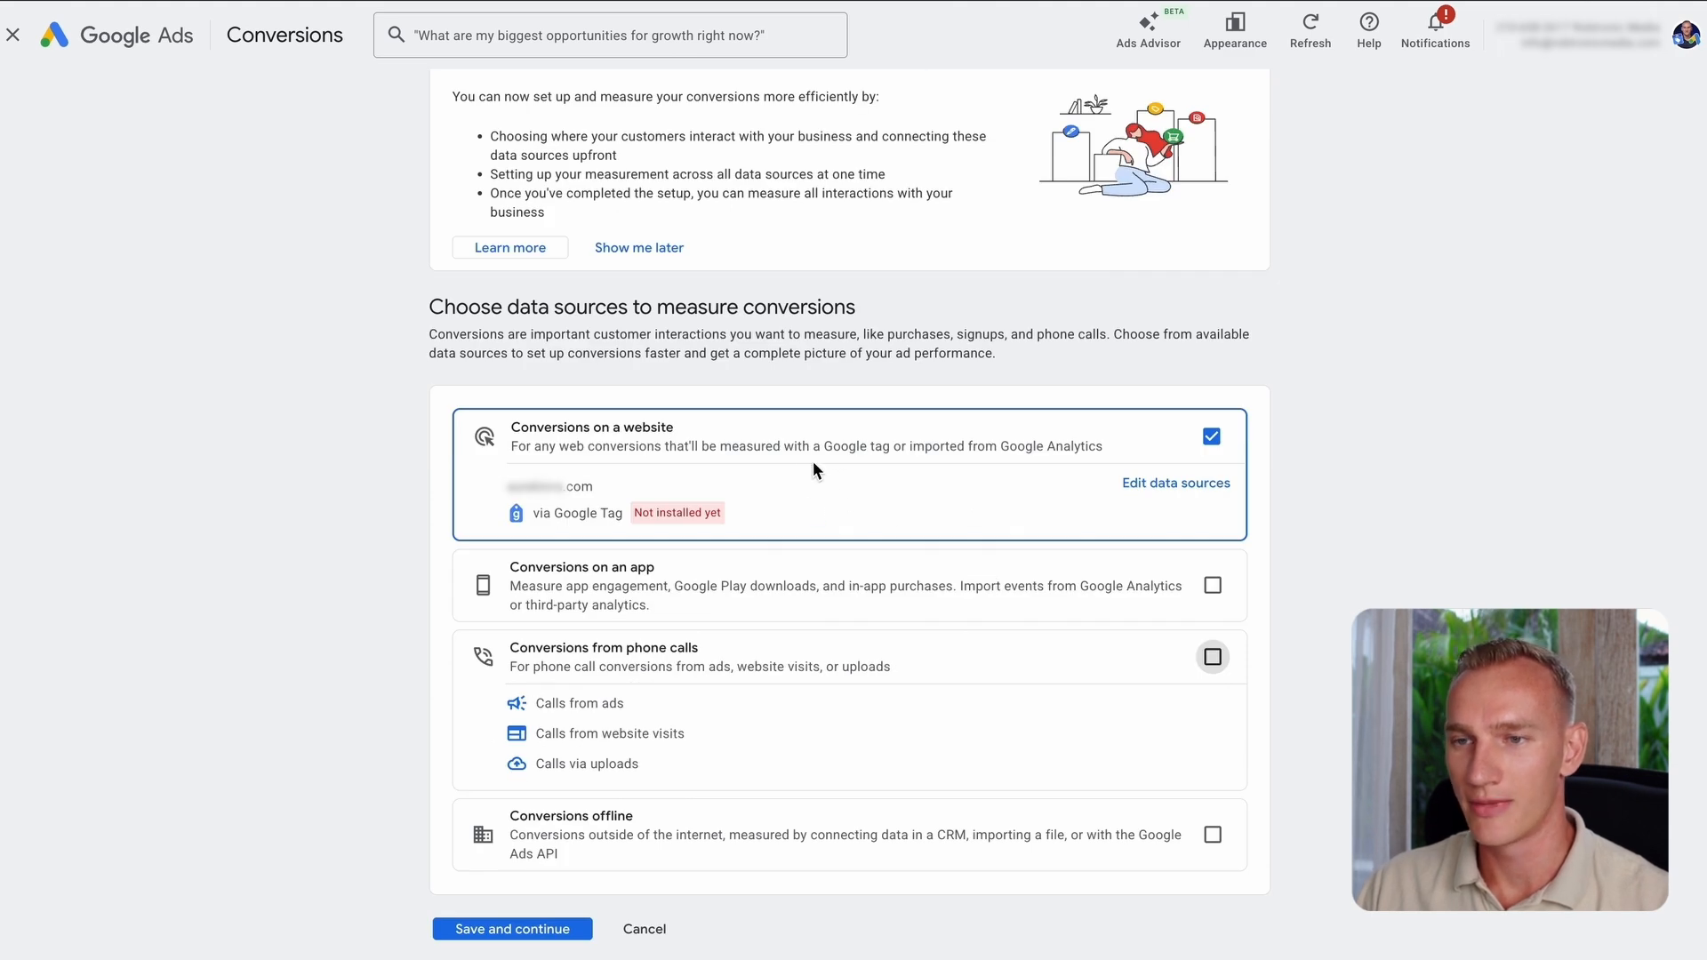
{"action": "double_click", "coordinate": [601, 485]}
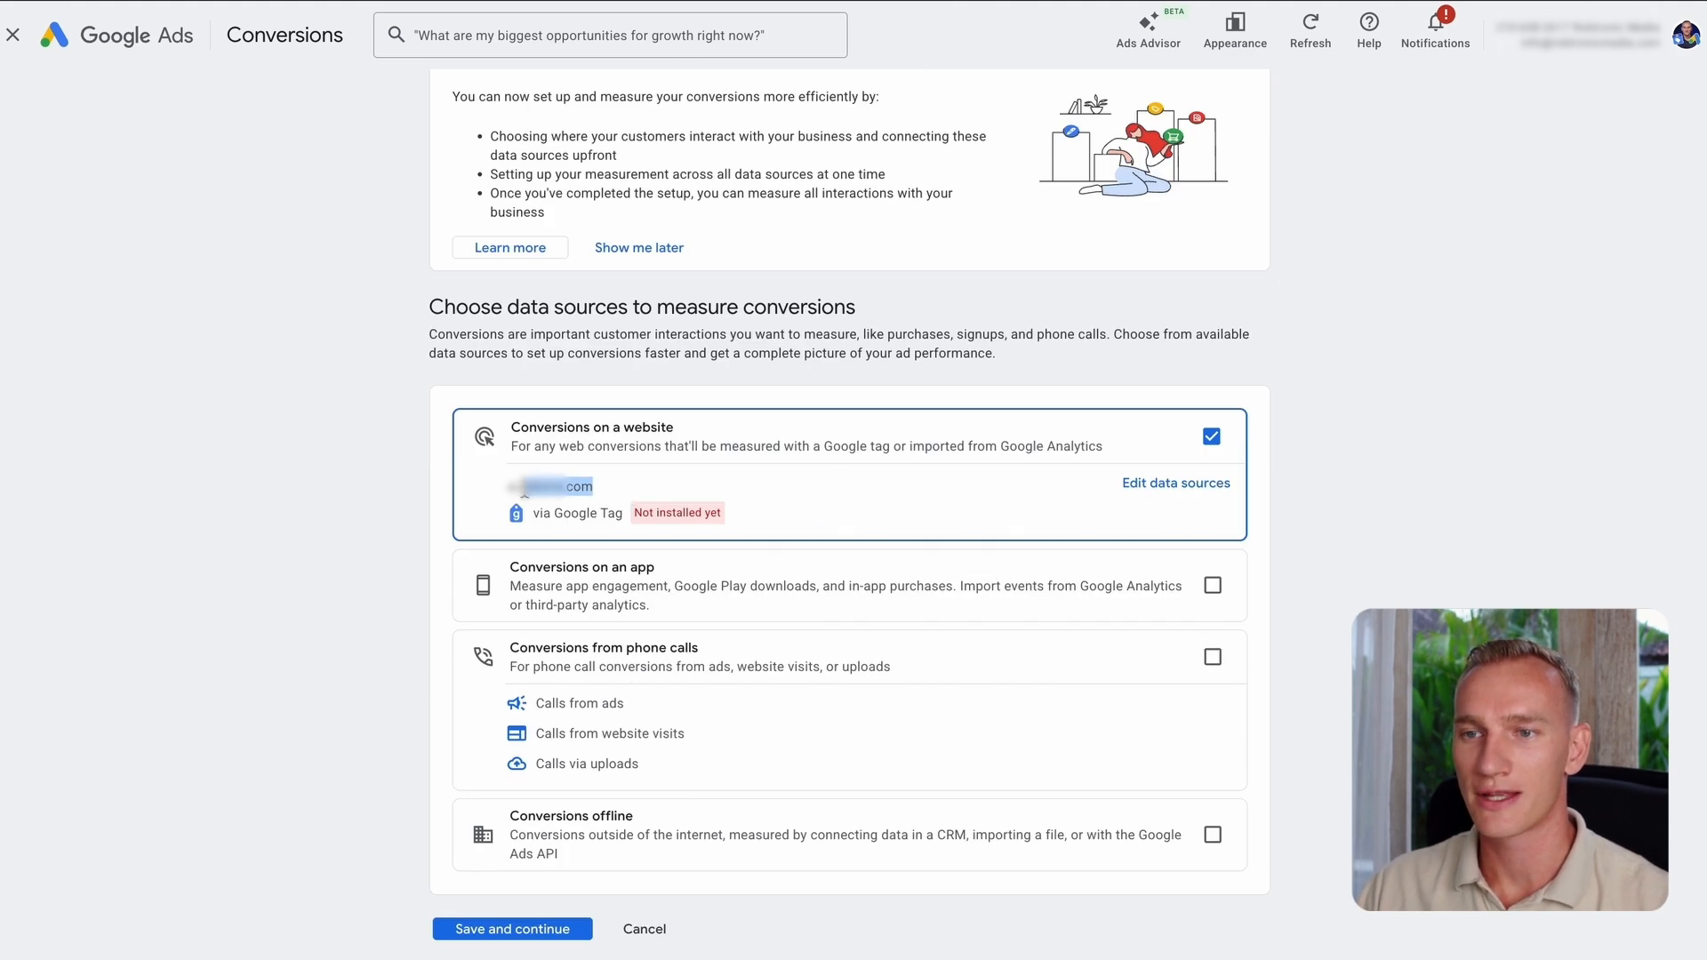
{"action": "left_click", "coordinate": [659, 486]}
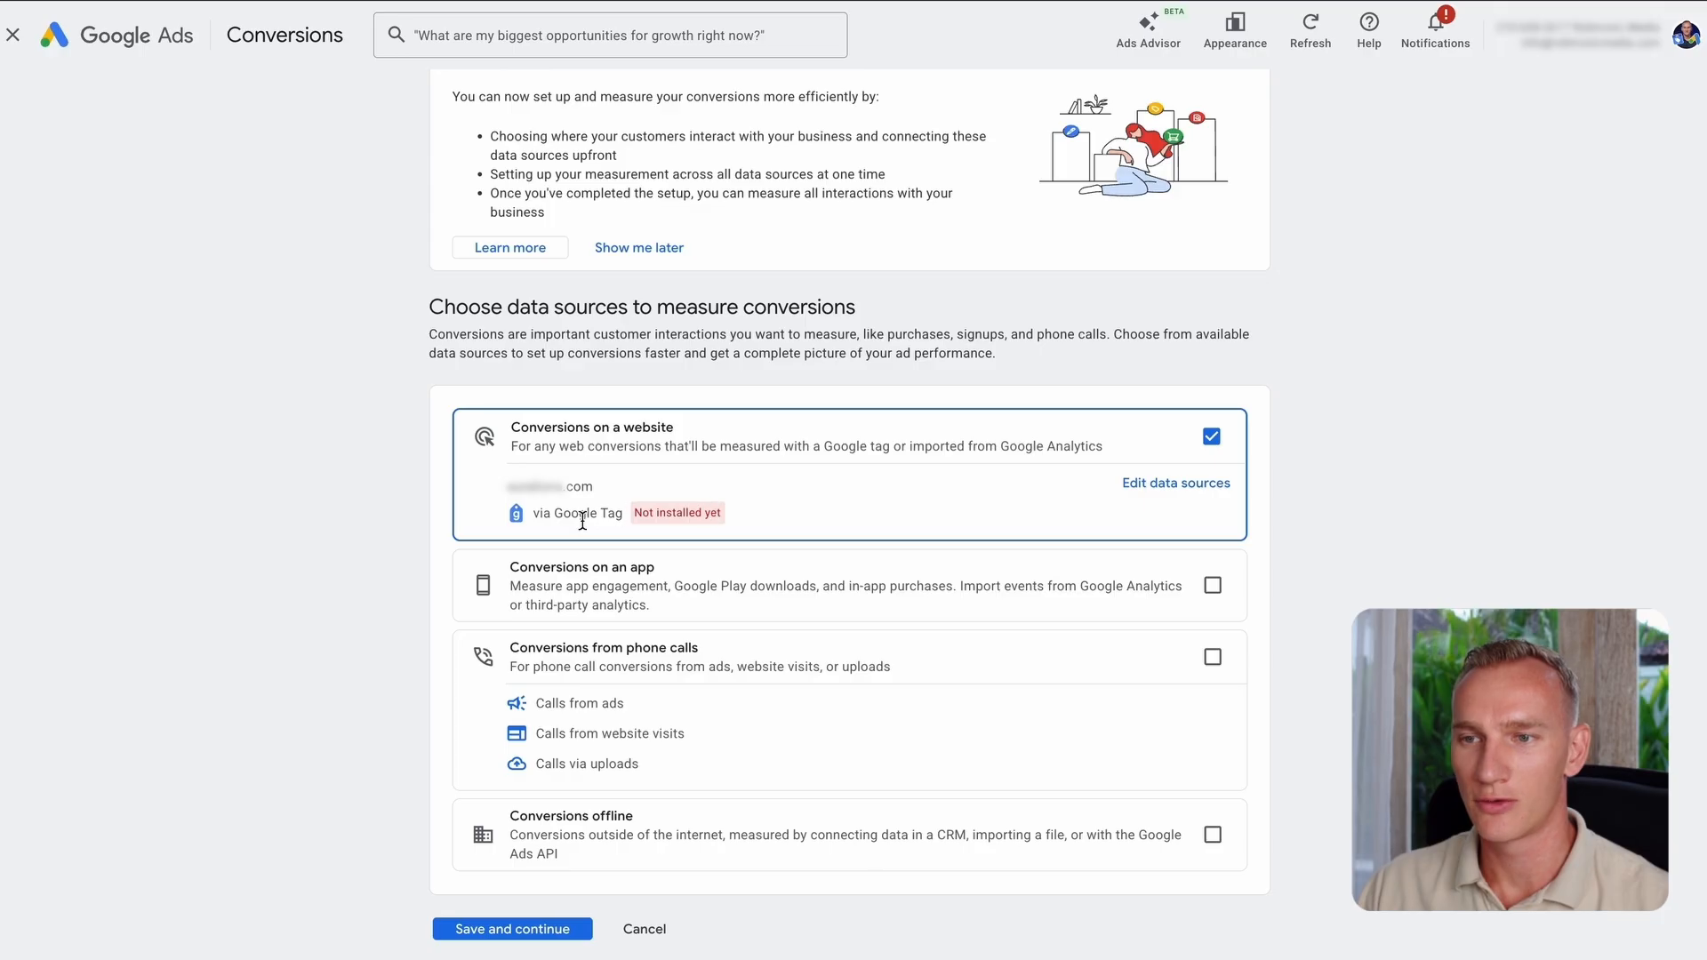
{"action": "scroll", "coordinate": [830, 510], "scroll_direction": "down", "scroll_amount": 1}
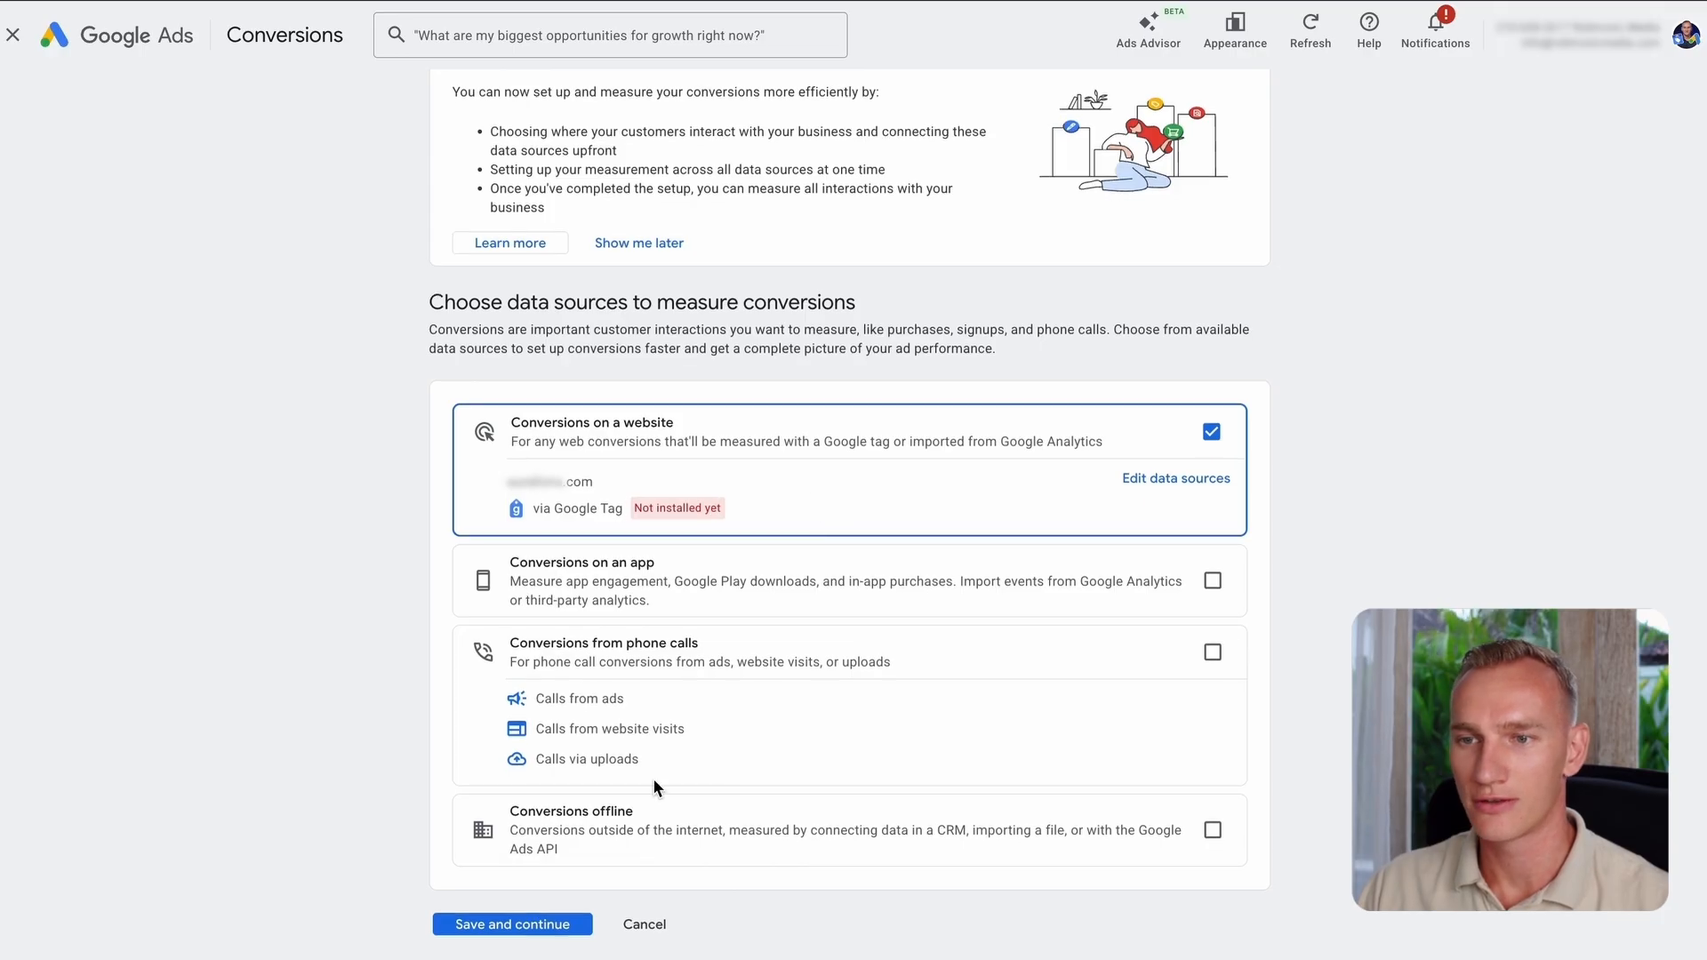
{"action": "left_click", "coordinate": [531, 926]}
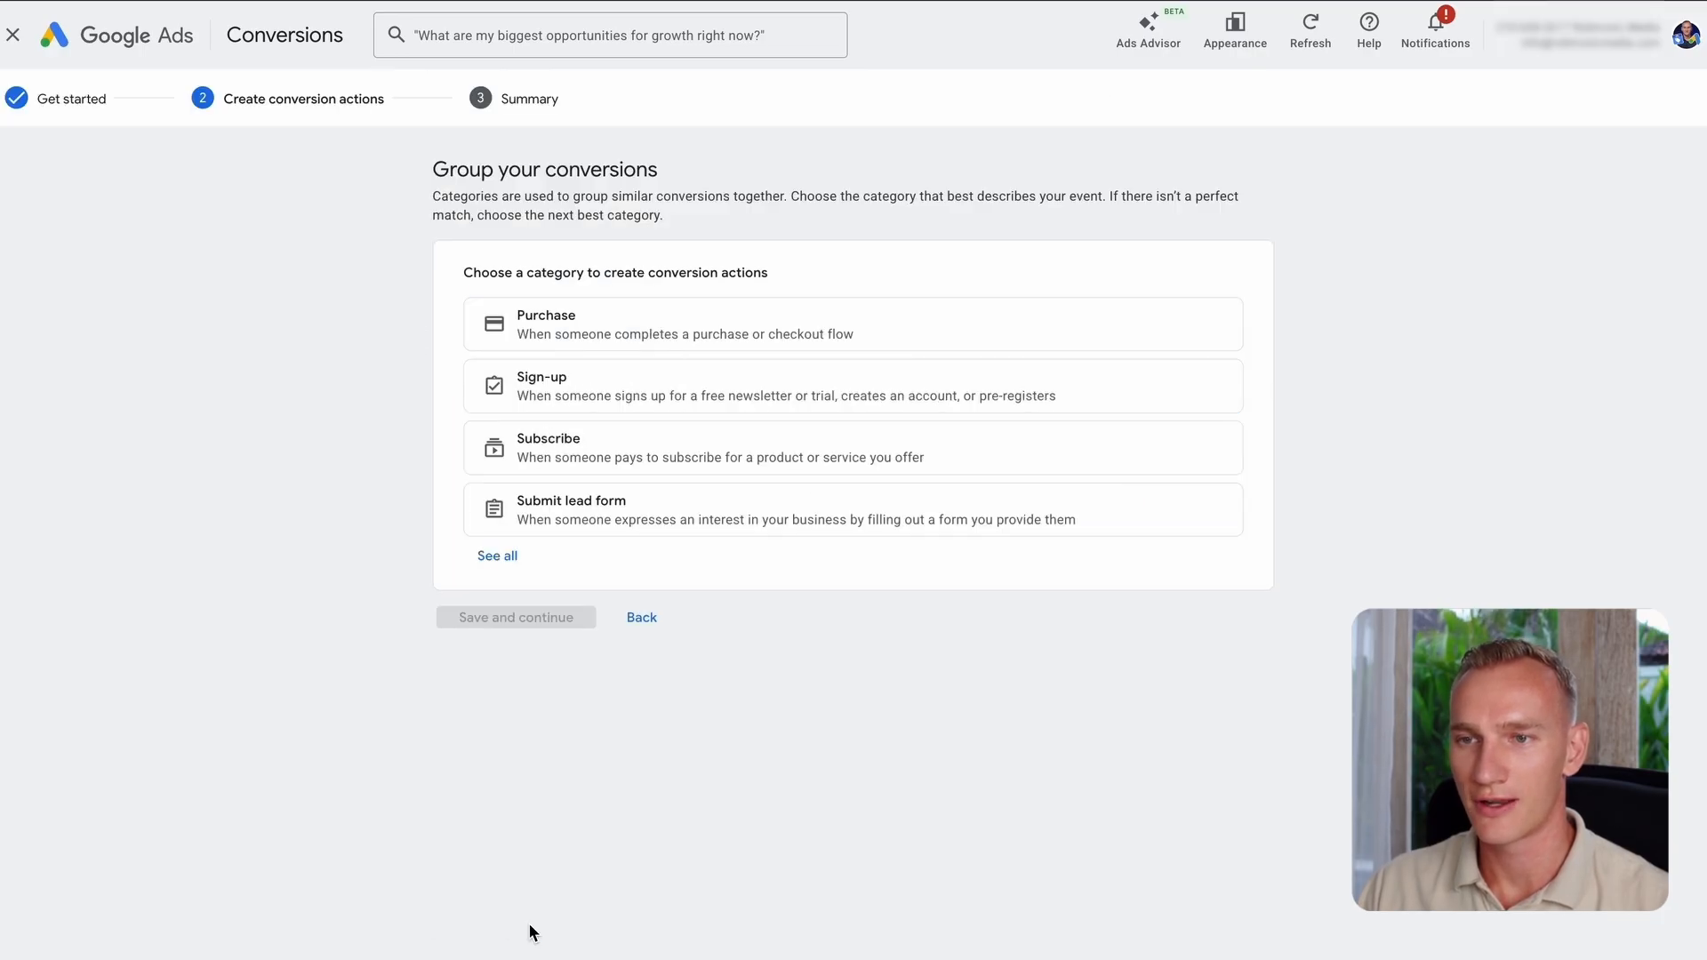
Step: Create a conversion in the Purchase category for the website data source, set up manually with code
{"action": "left_click", "coordinate": [574, 329]}
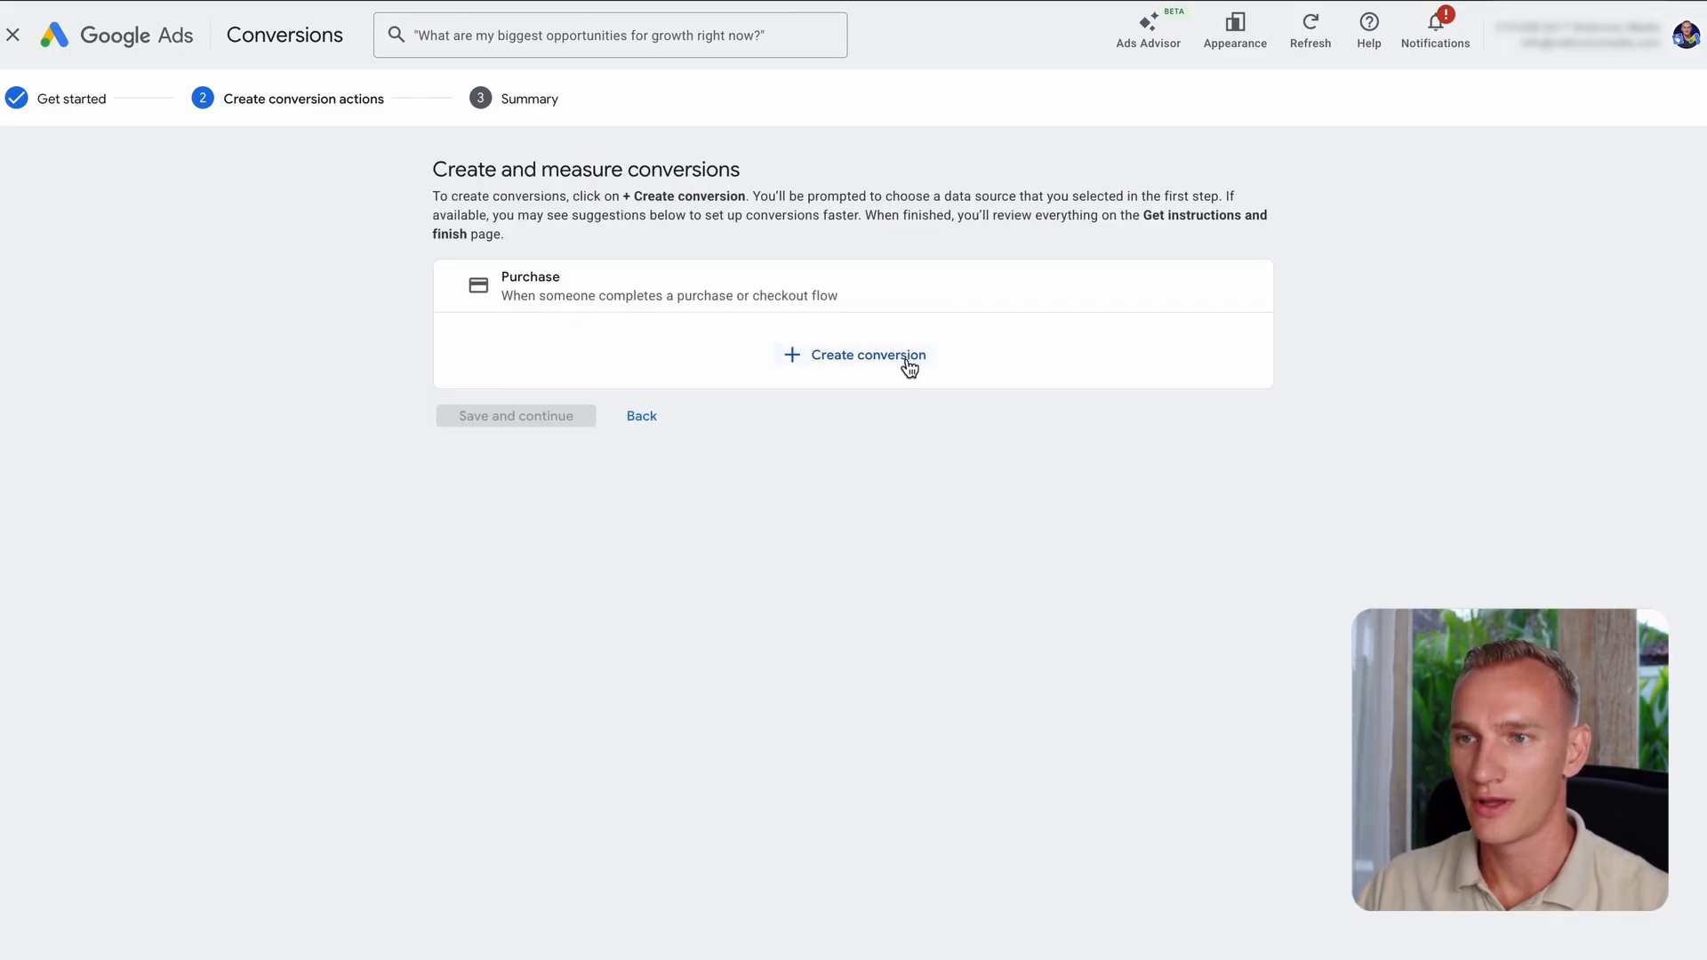
{"action": "left_click", "coordinate": [876, 364]}
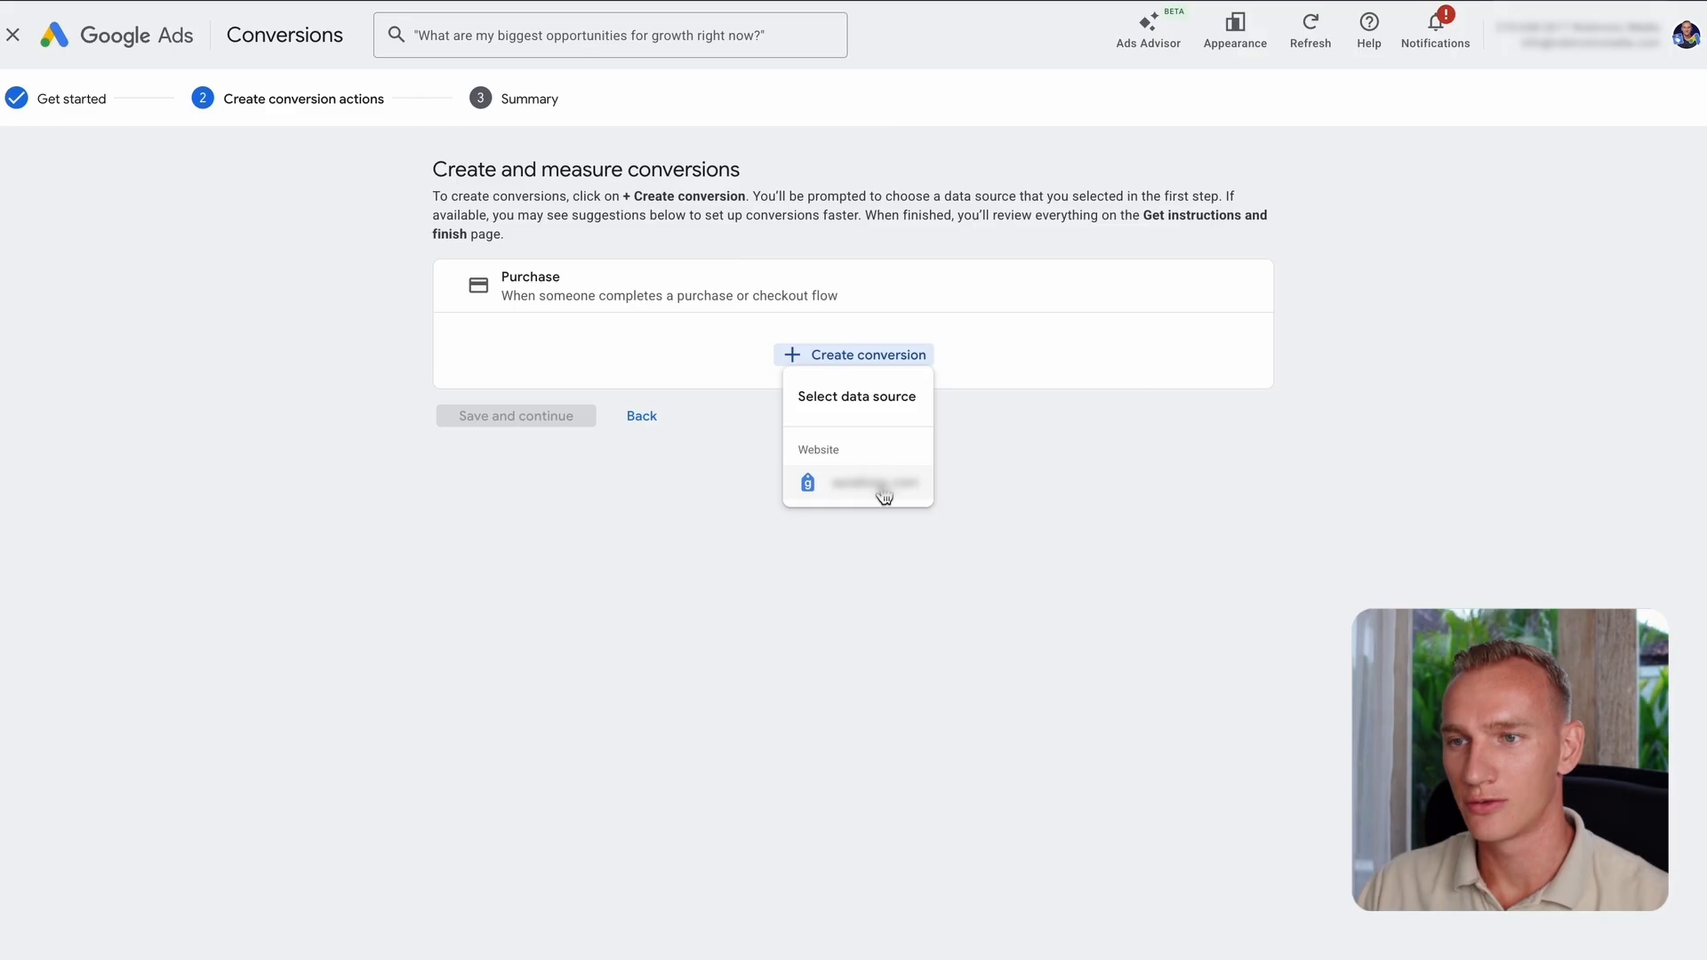
{"action": "left_click", "coordinate": [883, 491]}
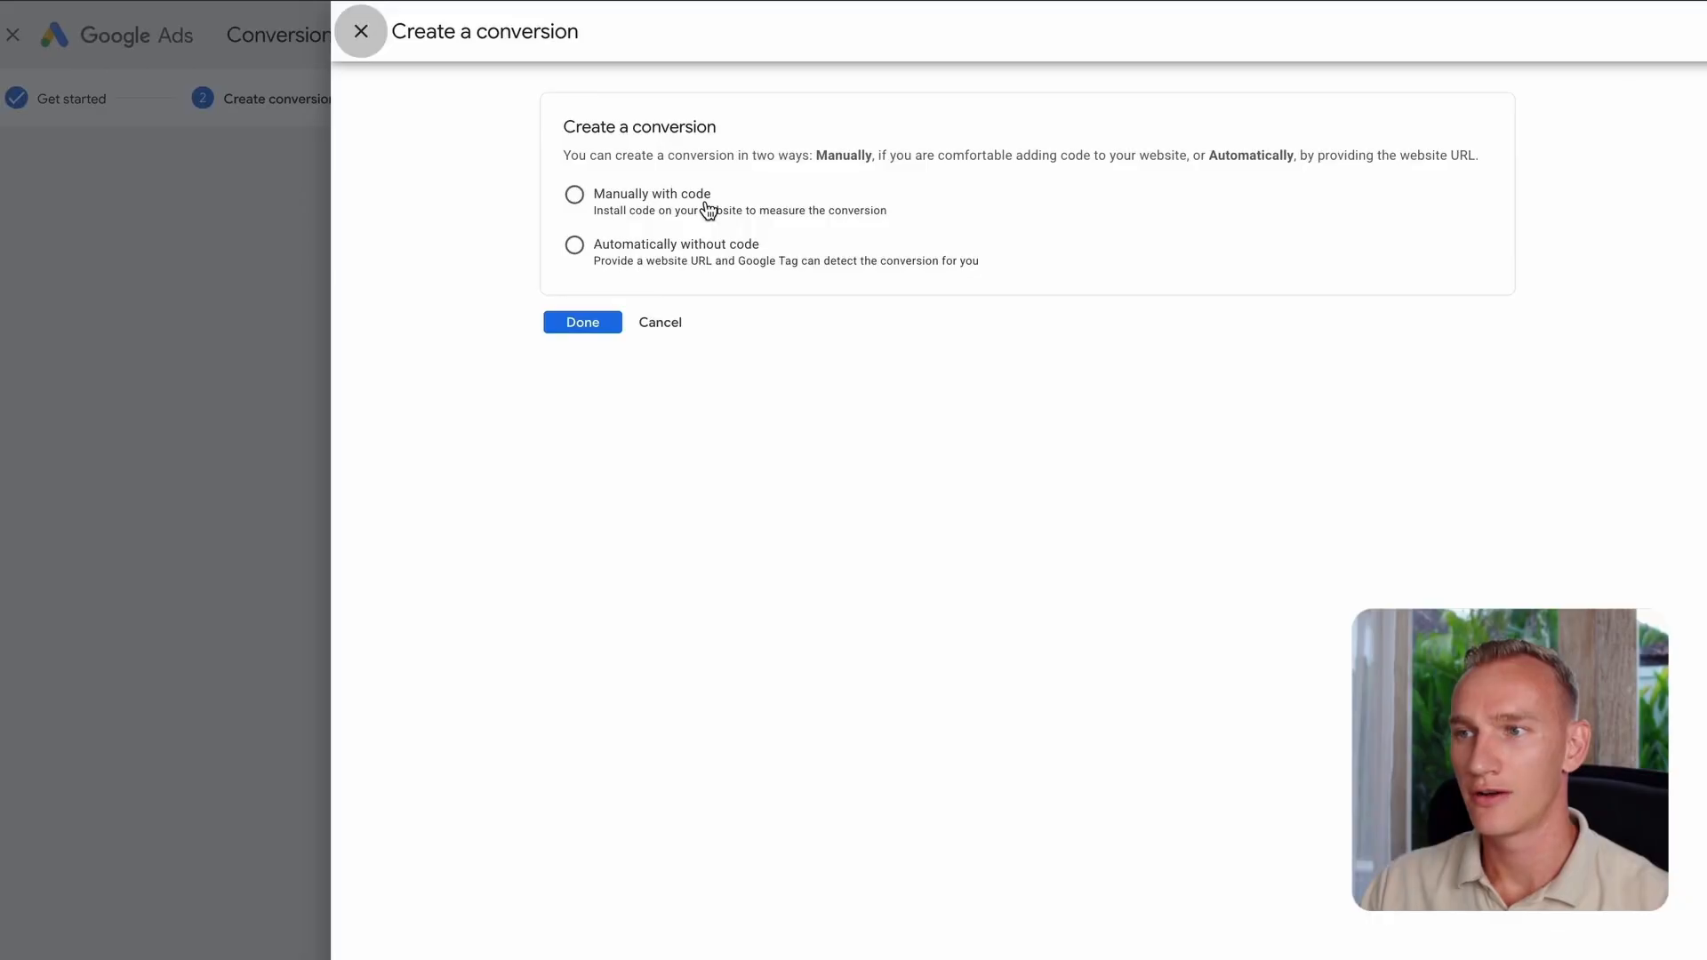
{"action": "left_click", "coordinate": [707, 210]}
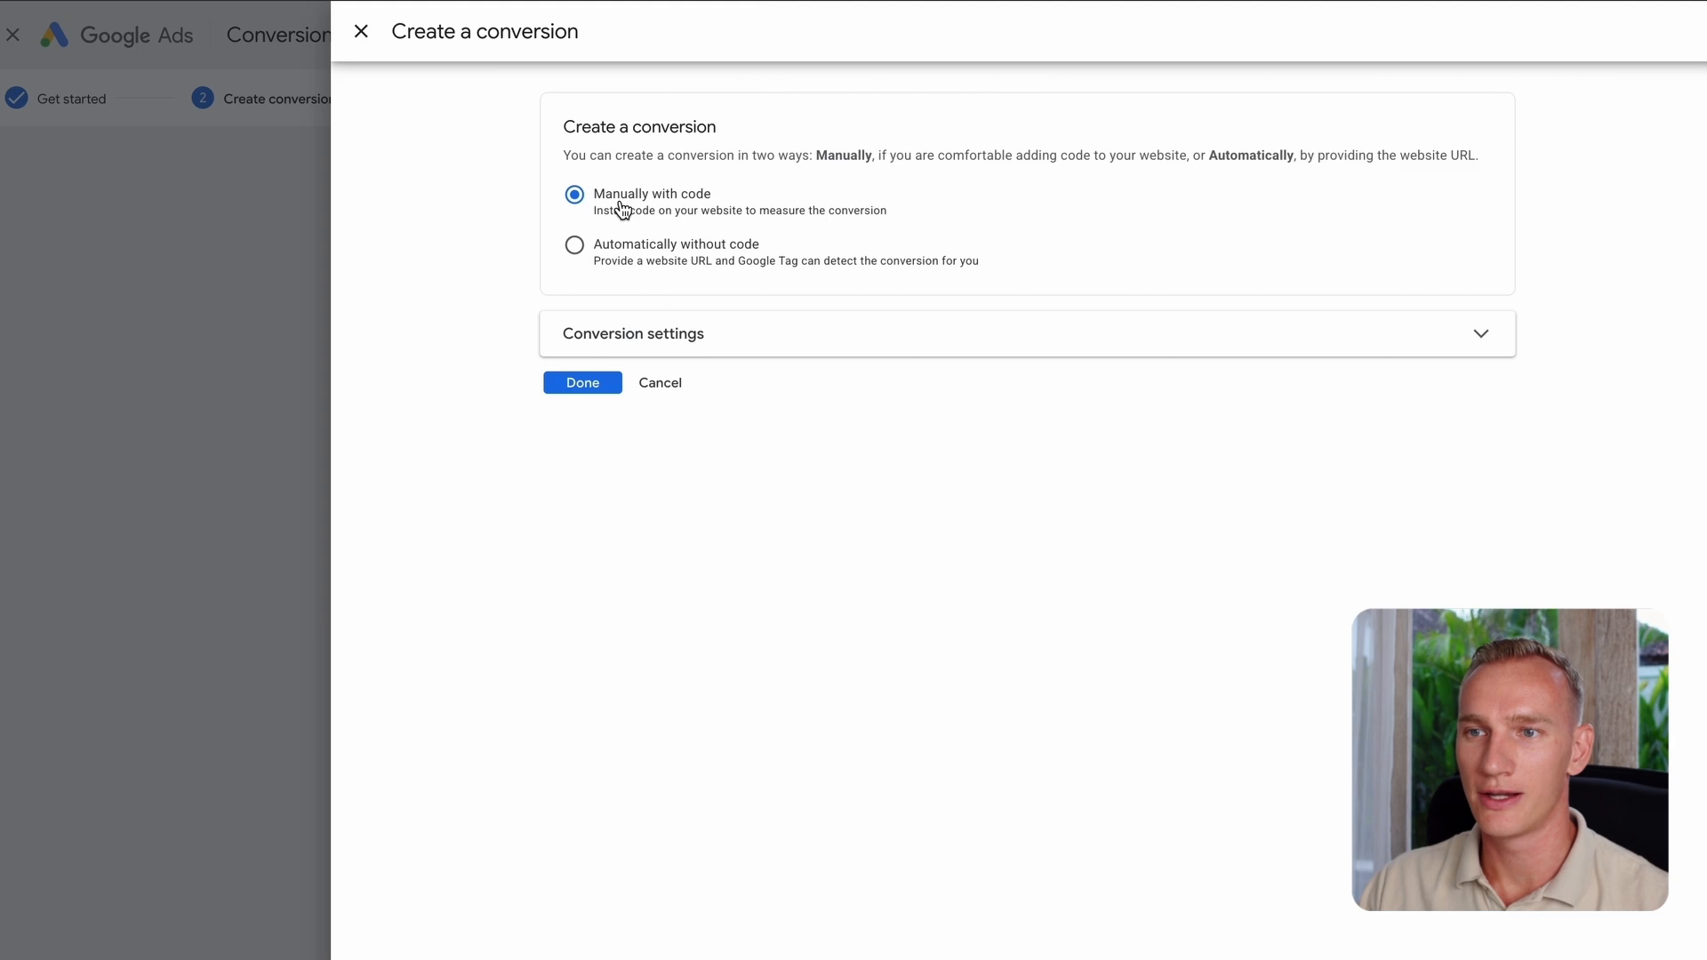
Step: Name the conversion "RTM - Purchase (wetracked.io)" in its conversion settings and copy that name
{"action": "left_click", "coordinate": [729, 346]}
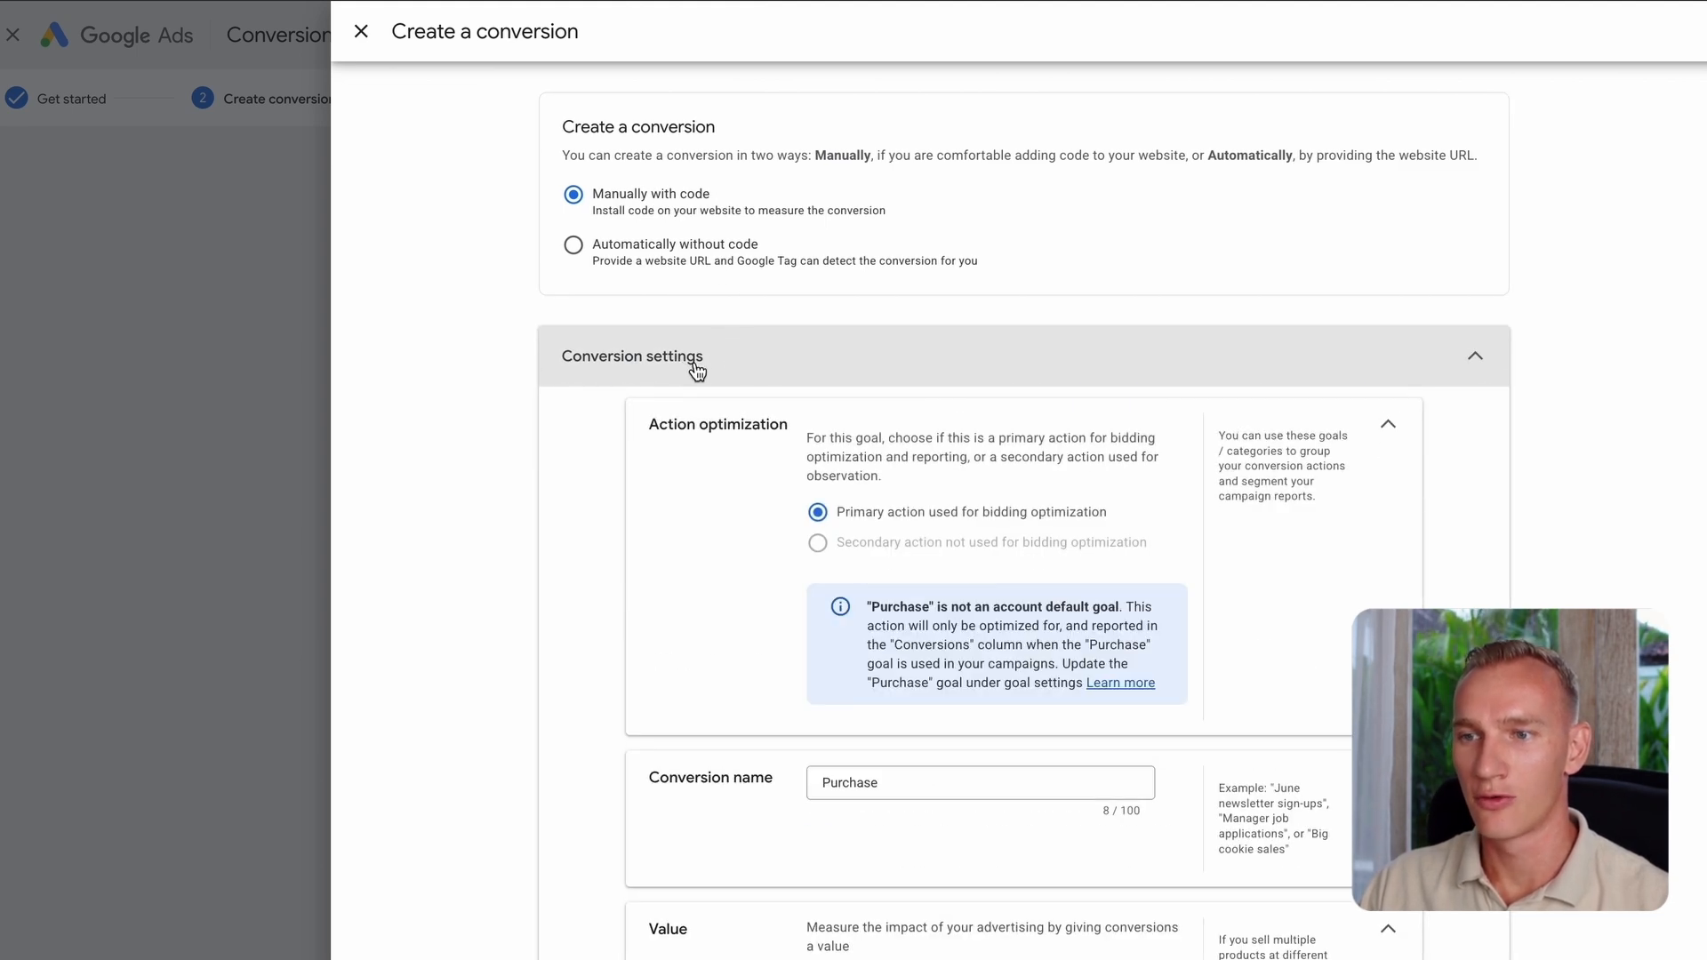
{"action": "scroll", "coordinate": [714, 445], "scroll_direction": "down", "scroll_amount": 2}
{"action": "left_click", "coordinate": [822, 658]}
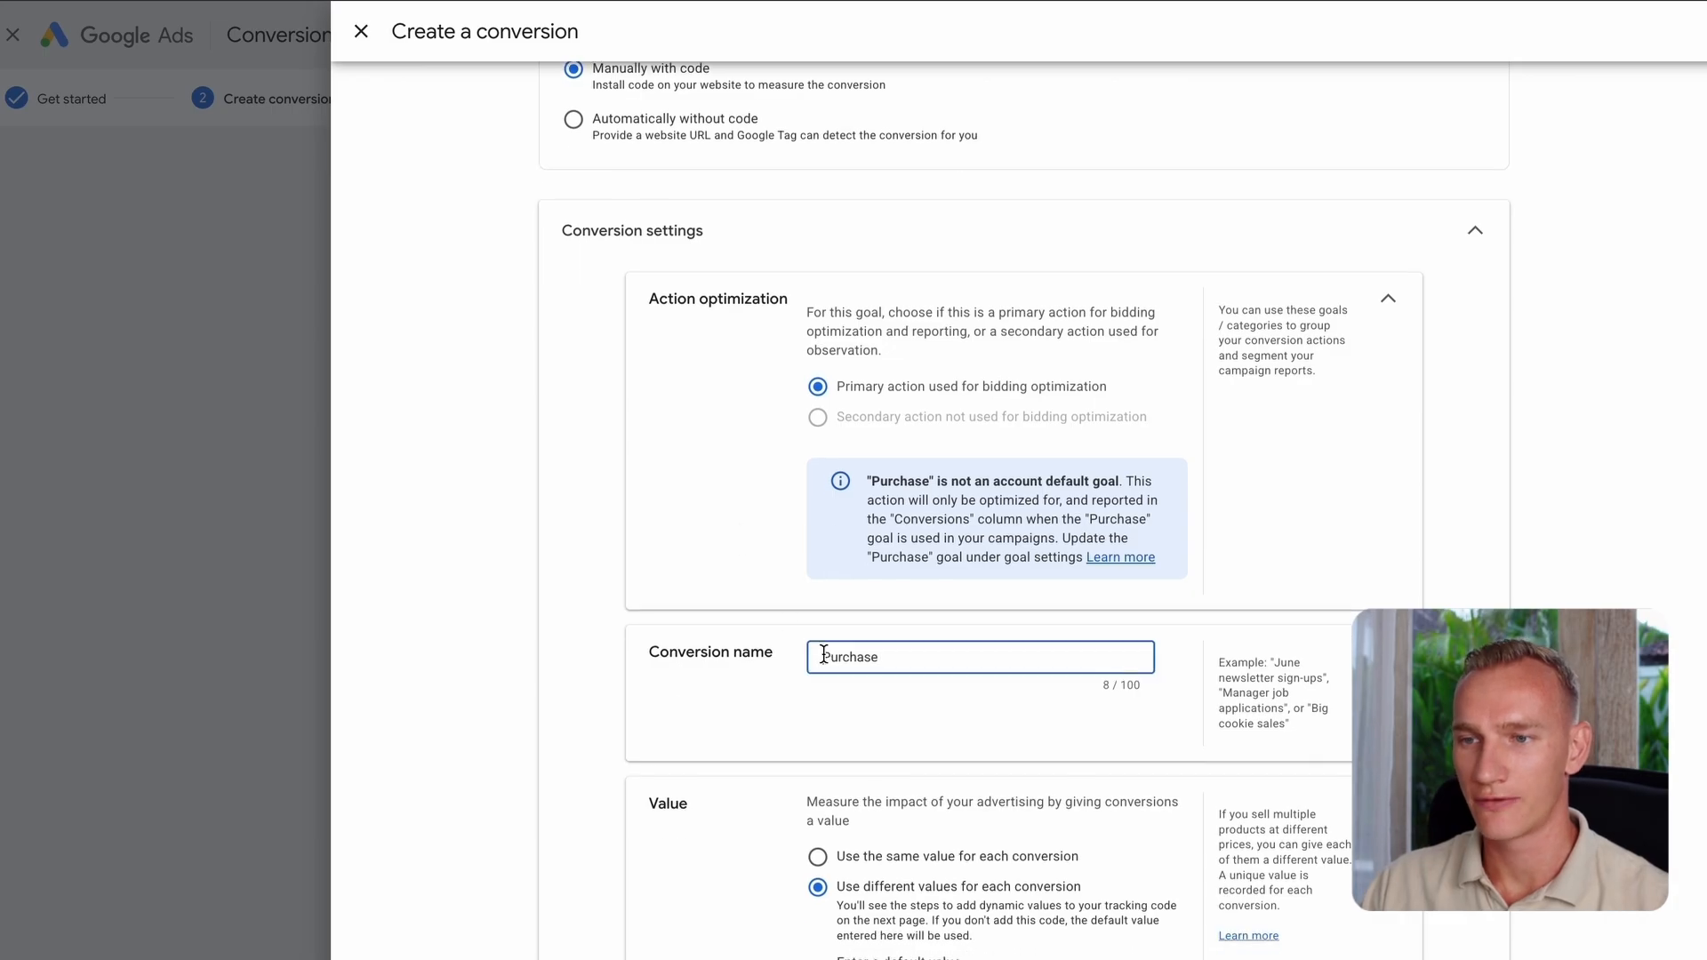
{"action": "type", "text": "RTM -"}
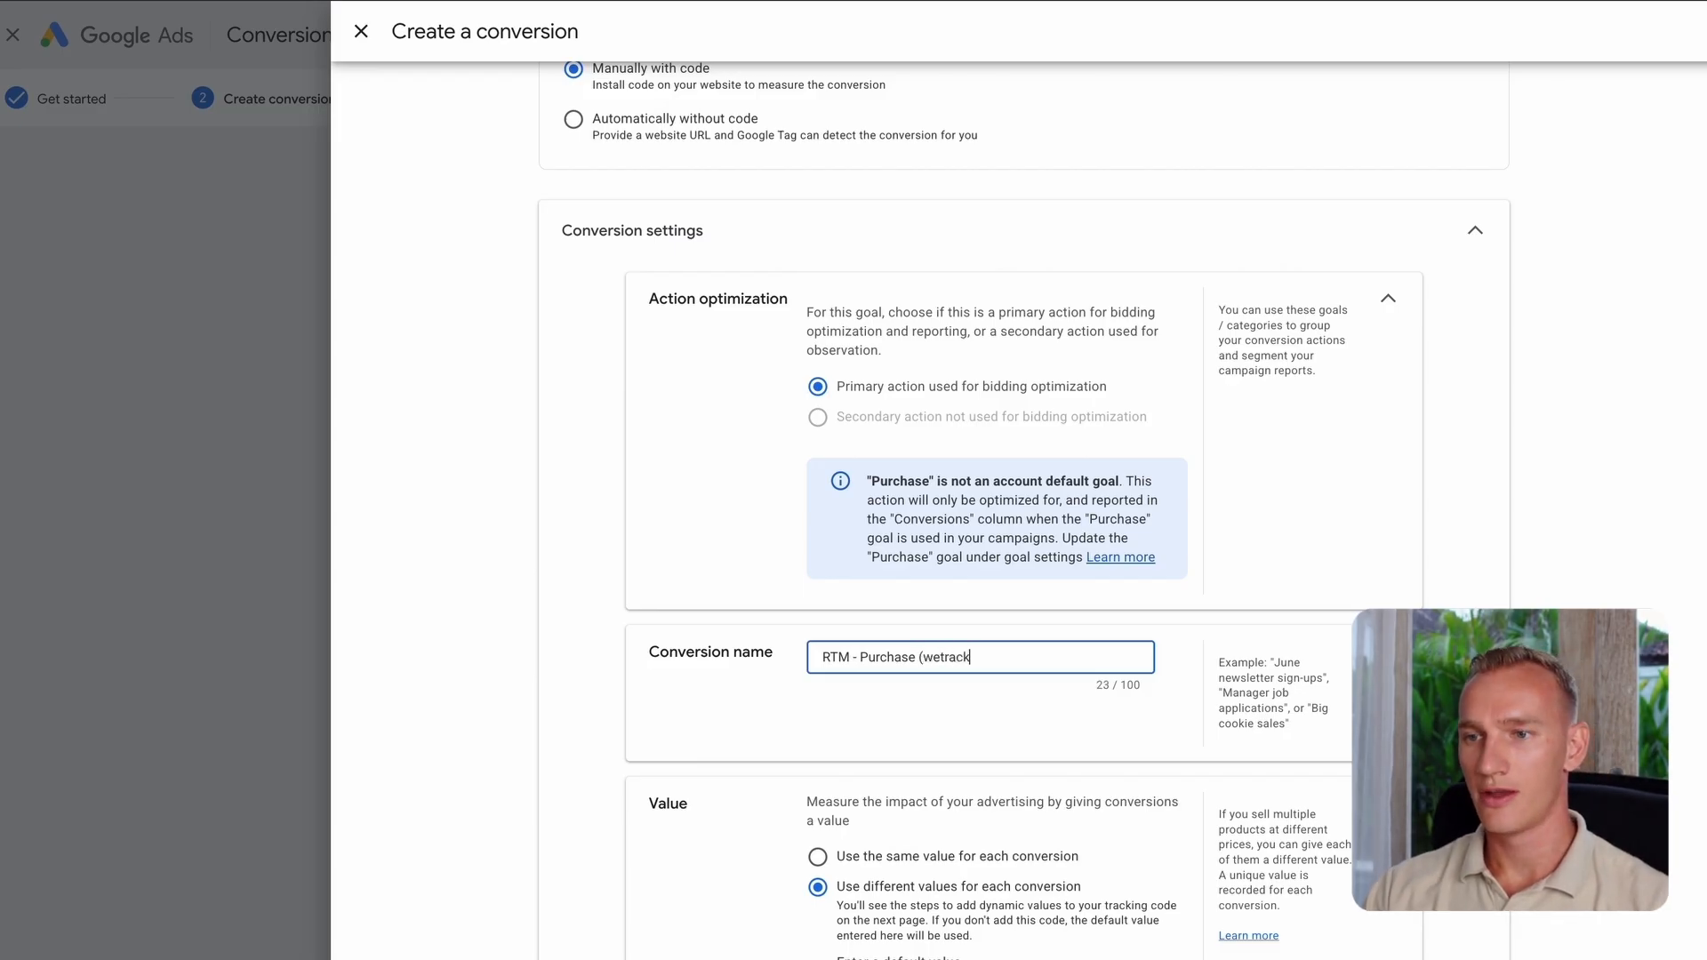
{"action": "triple_click", "coordinate": [946, 654]}
{"action": "key", "text": "ctrl+c"}
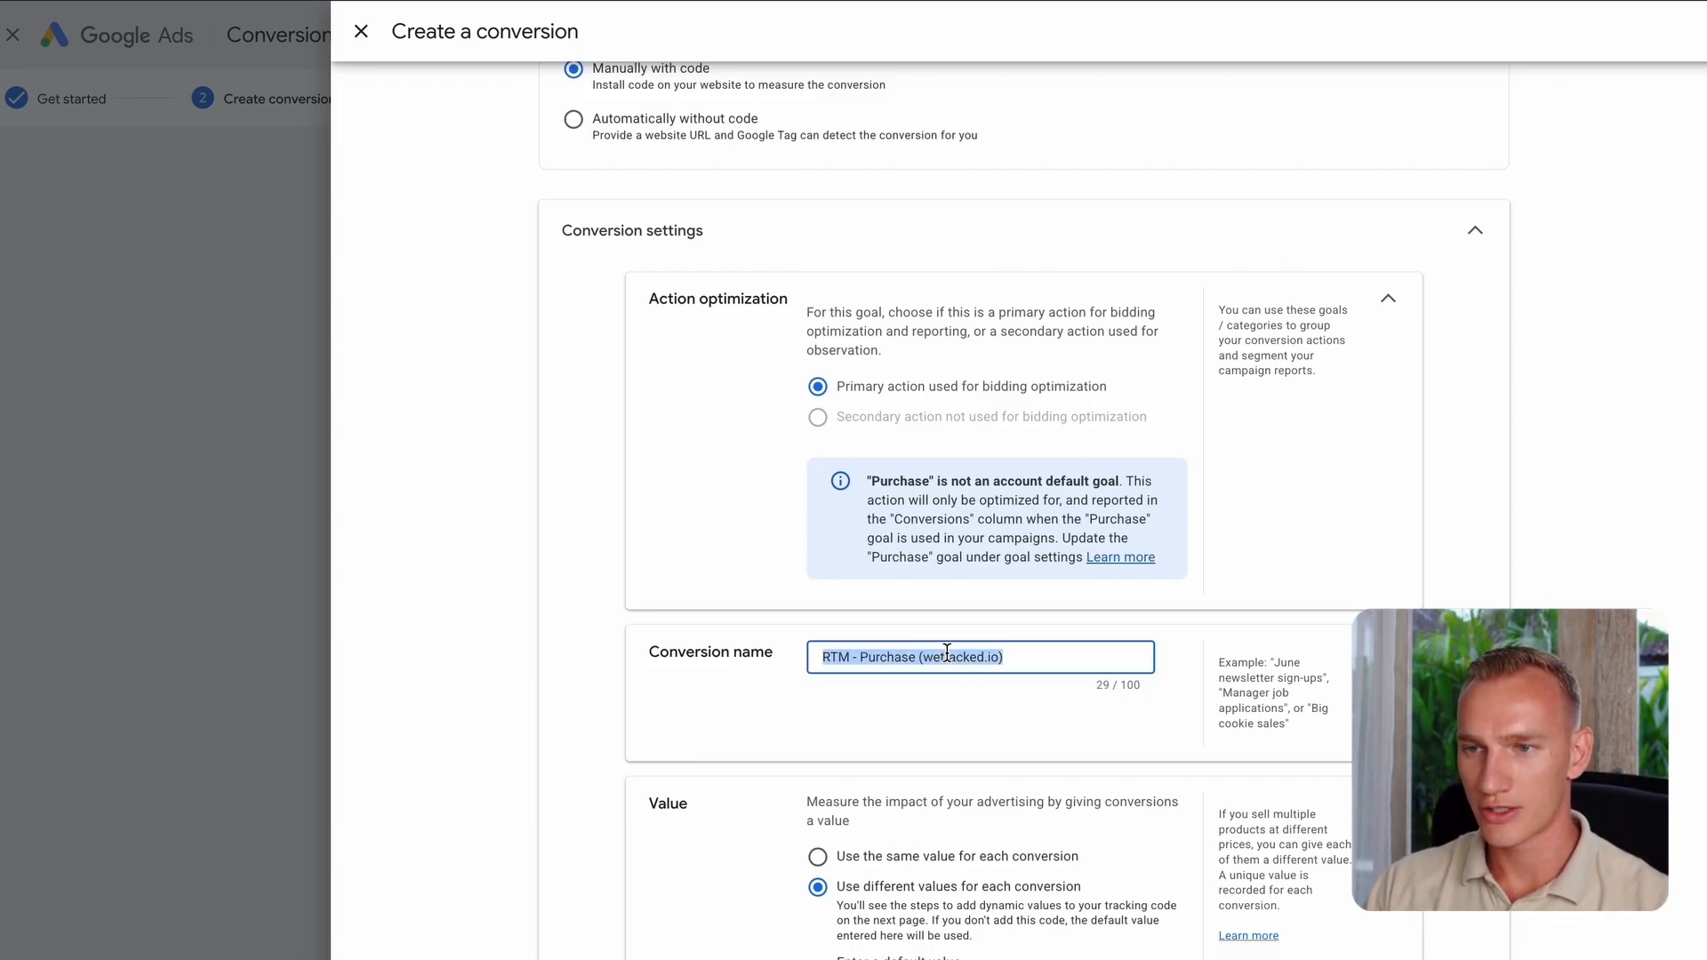
{"action": "left_click", "coordinate": [674, 605]}
{"action": "scroll", "coordinate": [846, 573], "scroll_direction": "down", "scroll_amount": 3}
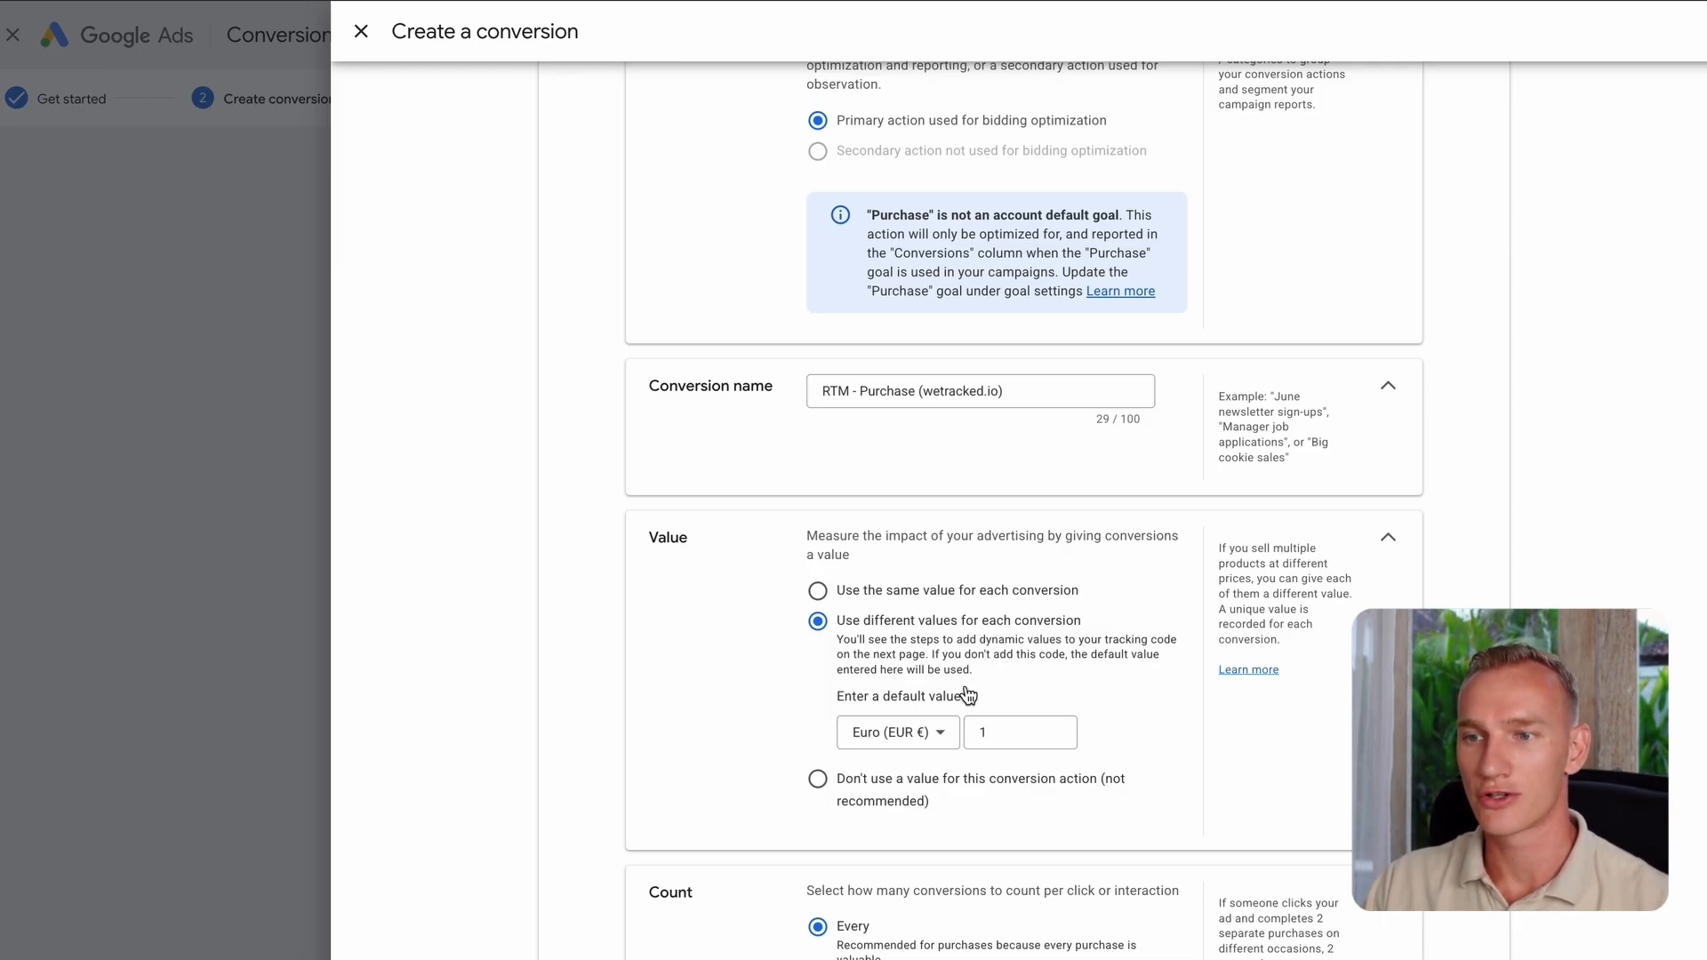
Step: Finish the Purchase conversion, keeping its value and count settings as they are
{"action": "scroll", "coordinate": [916, 604], "scroll_direction": "down", "scroll_amount": 2}
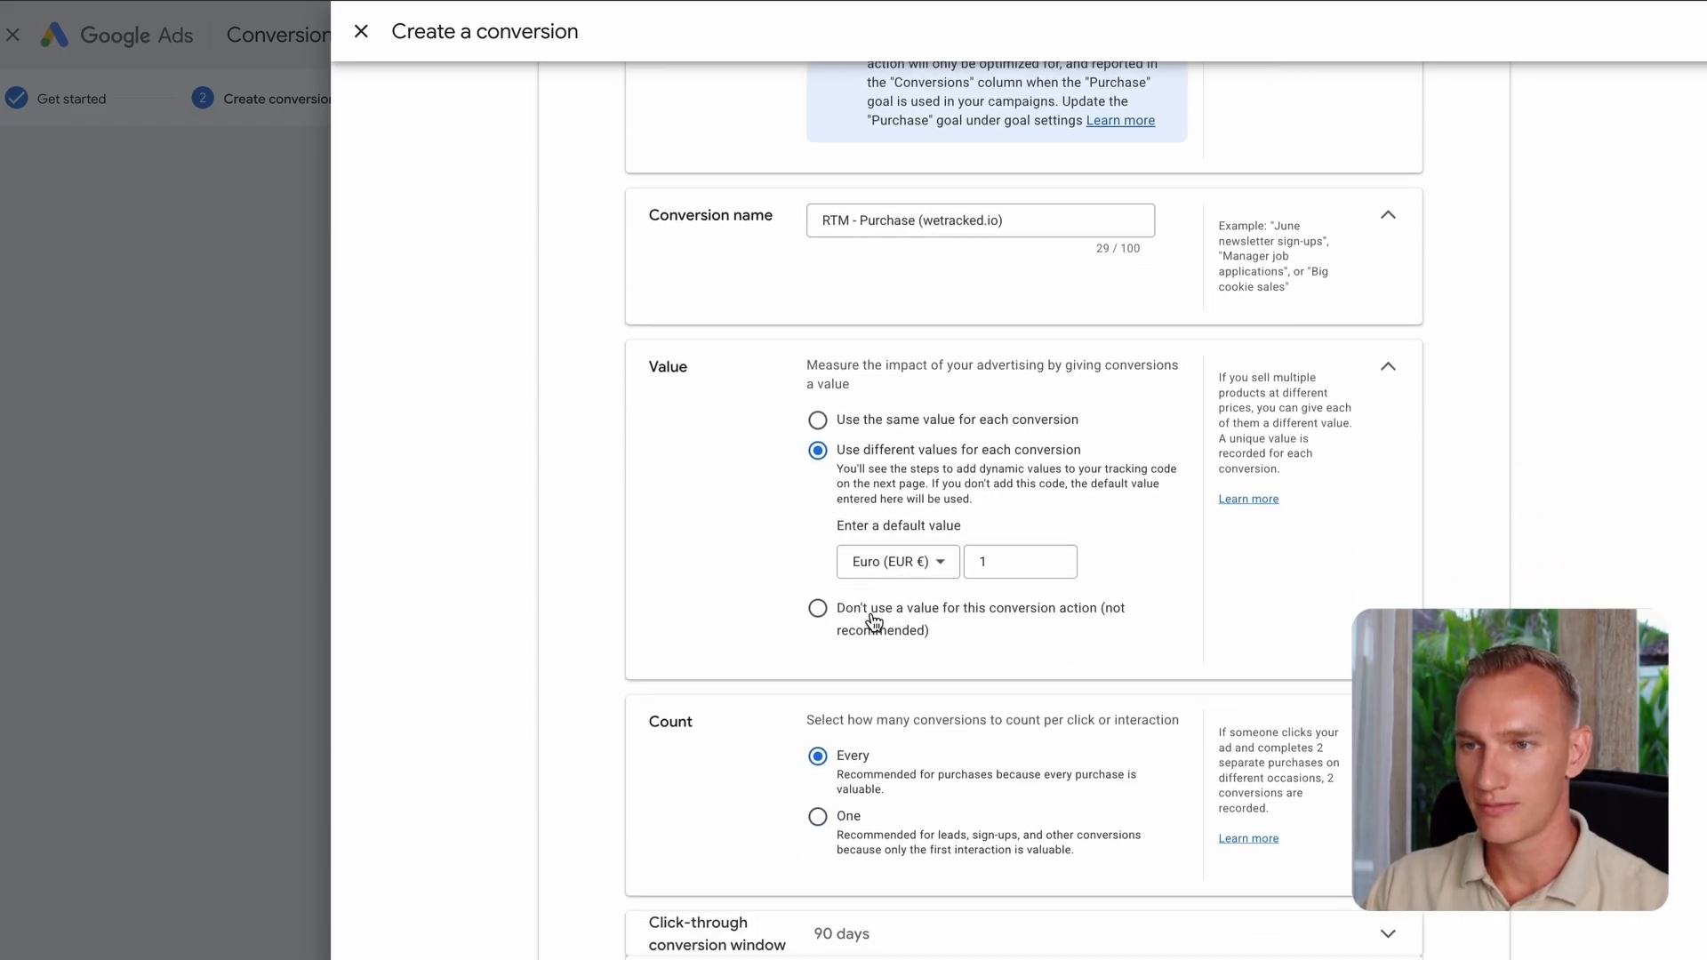
{"action": "scroll", "coordinate": [880, 605], "scroll_direction": "down", "scroll_amount": 3}
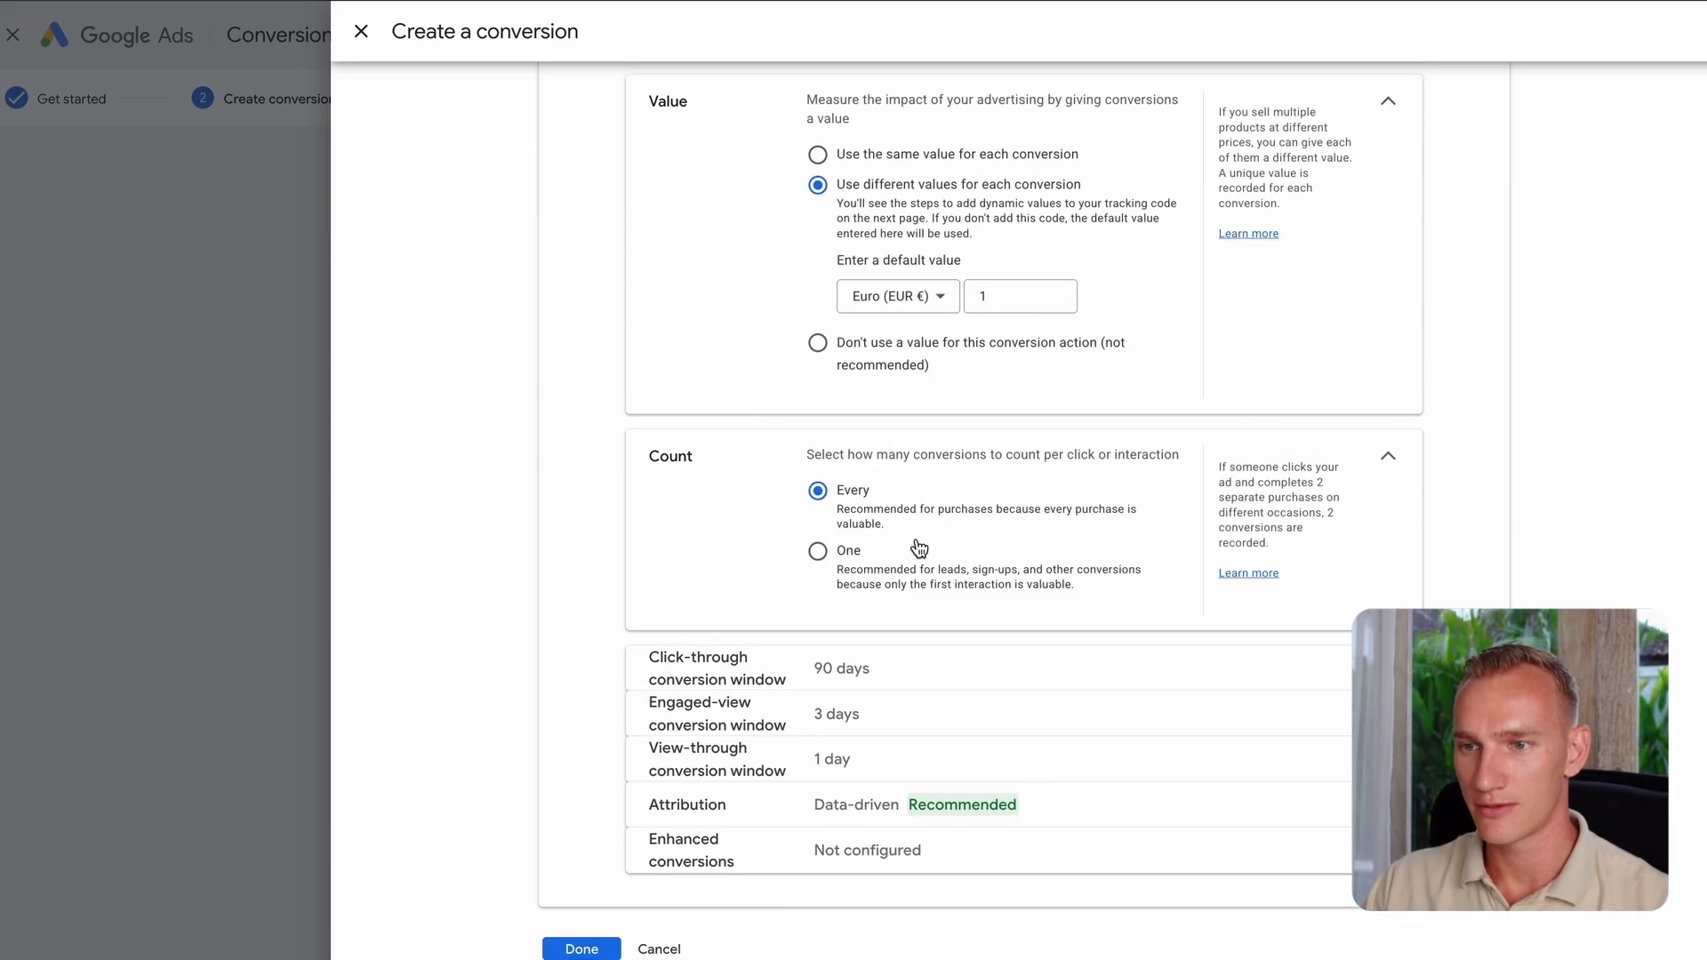
{"action": "left_click", "coordinate": [582, 949]}
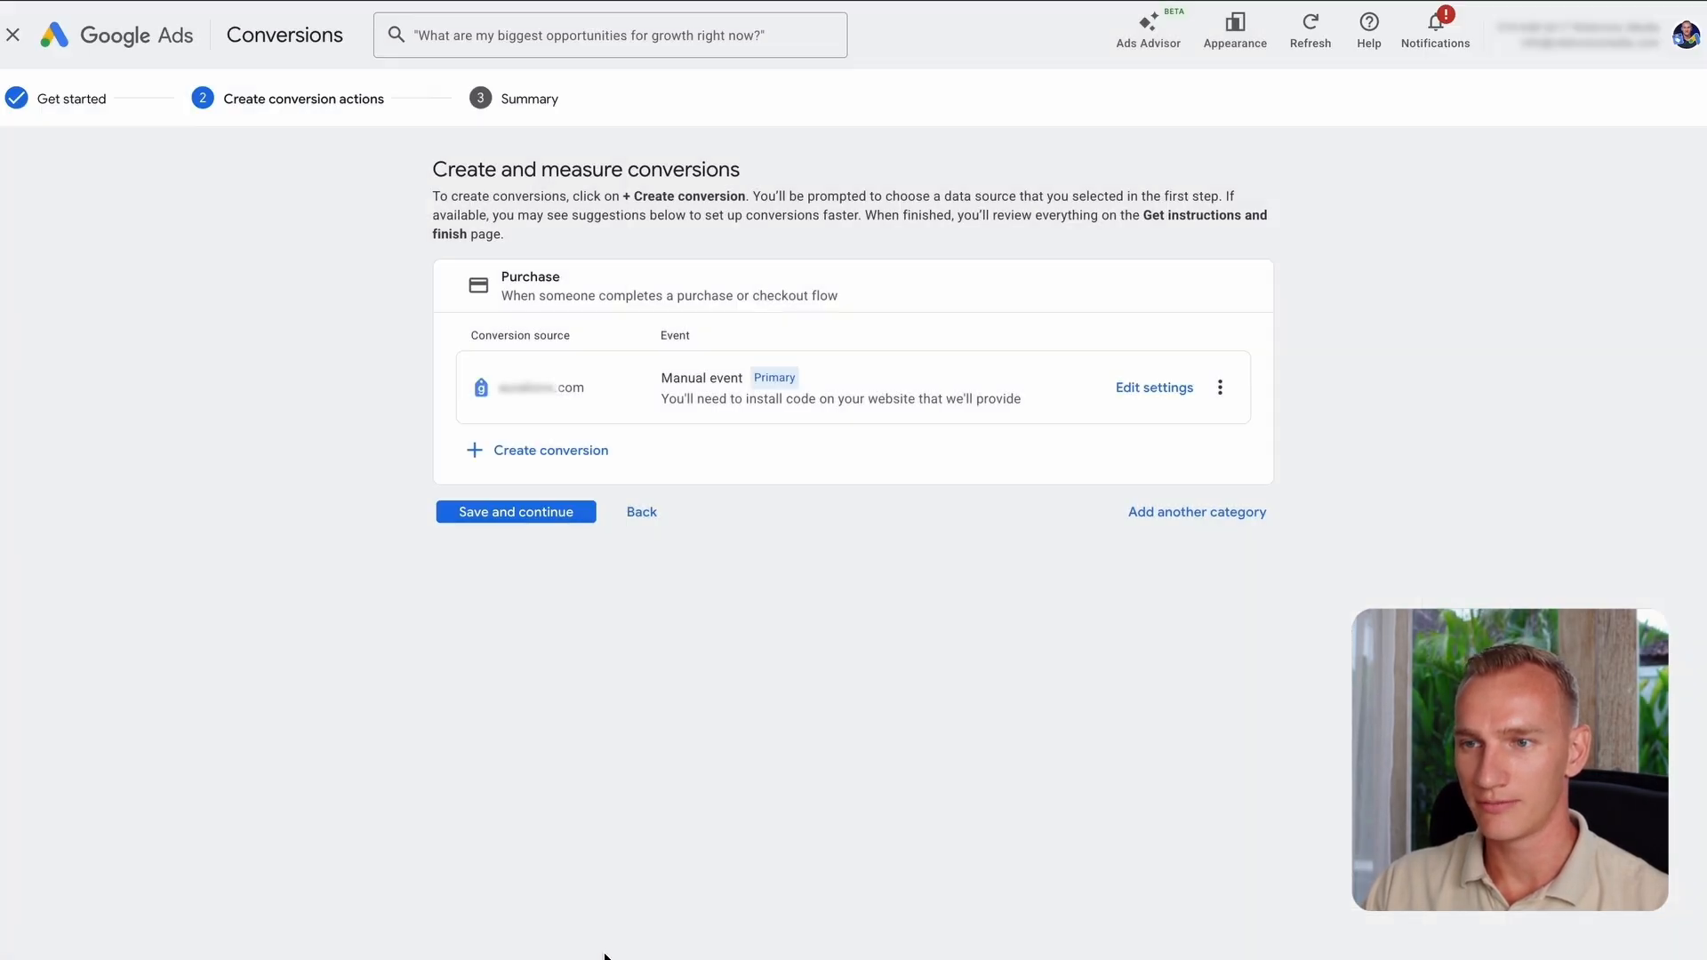
Step: Add the Add to cart category and create a conversion in it for the website, set up manually with code
{"action": "left_click", "coordinate": [1188, 514]}
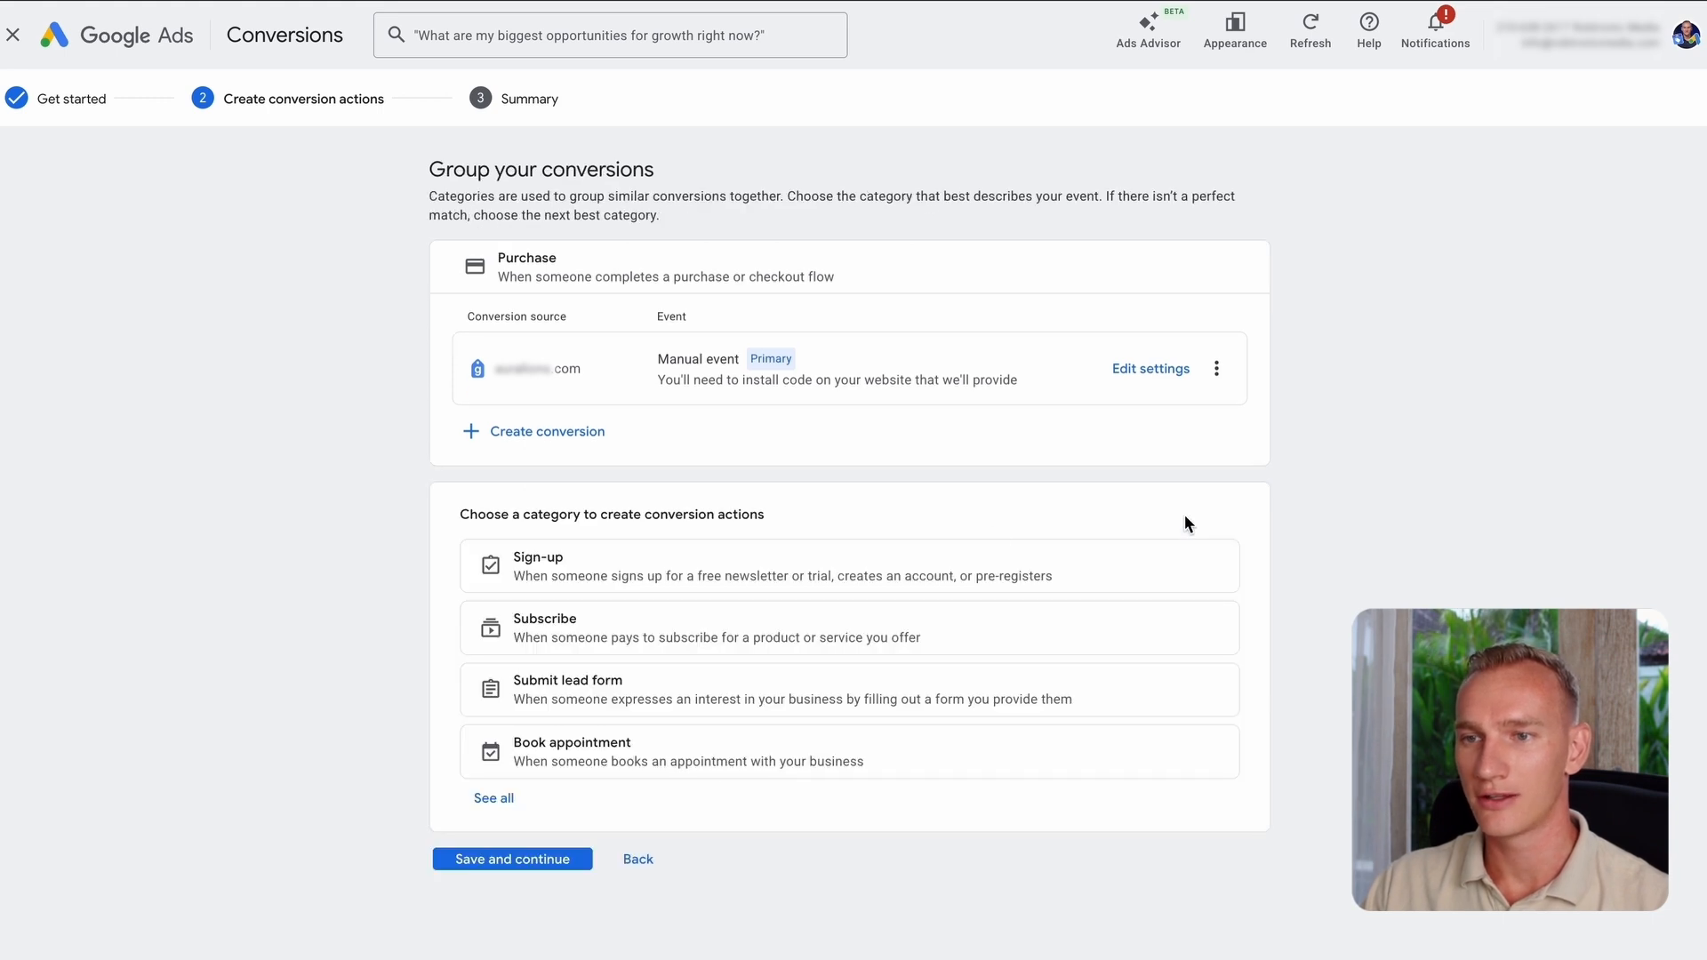
{"action": "left_click", "coordinate": [492, 796]}
{"action": "scroll", "coordinate": [703, 719], "scroll_direction": "down", "scroll_amount": 3}
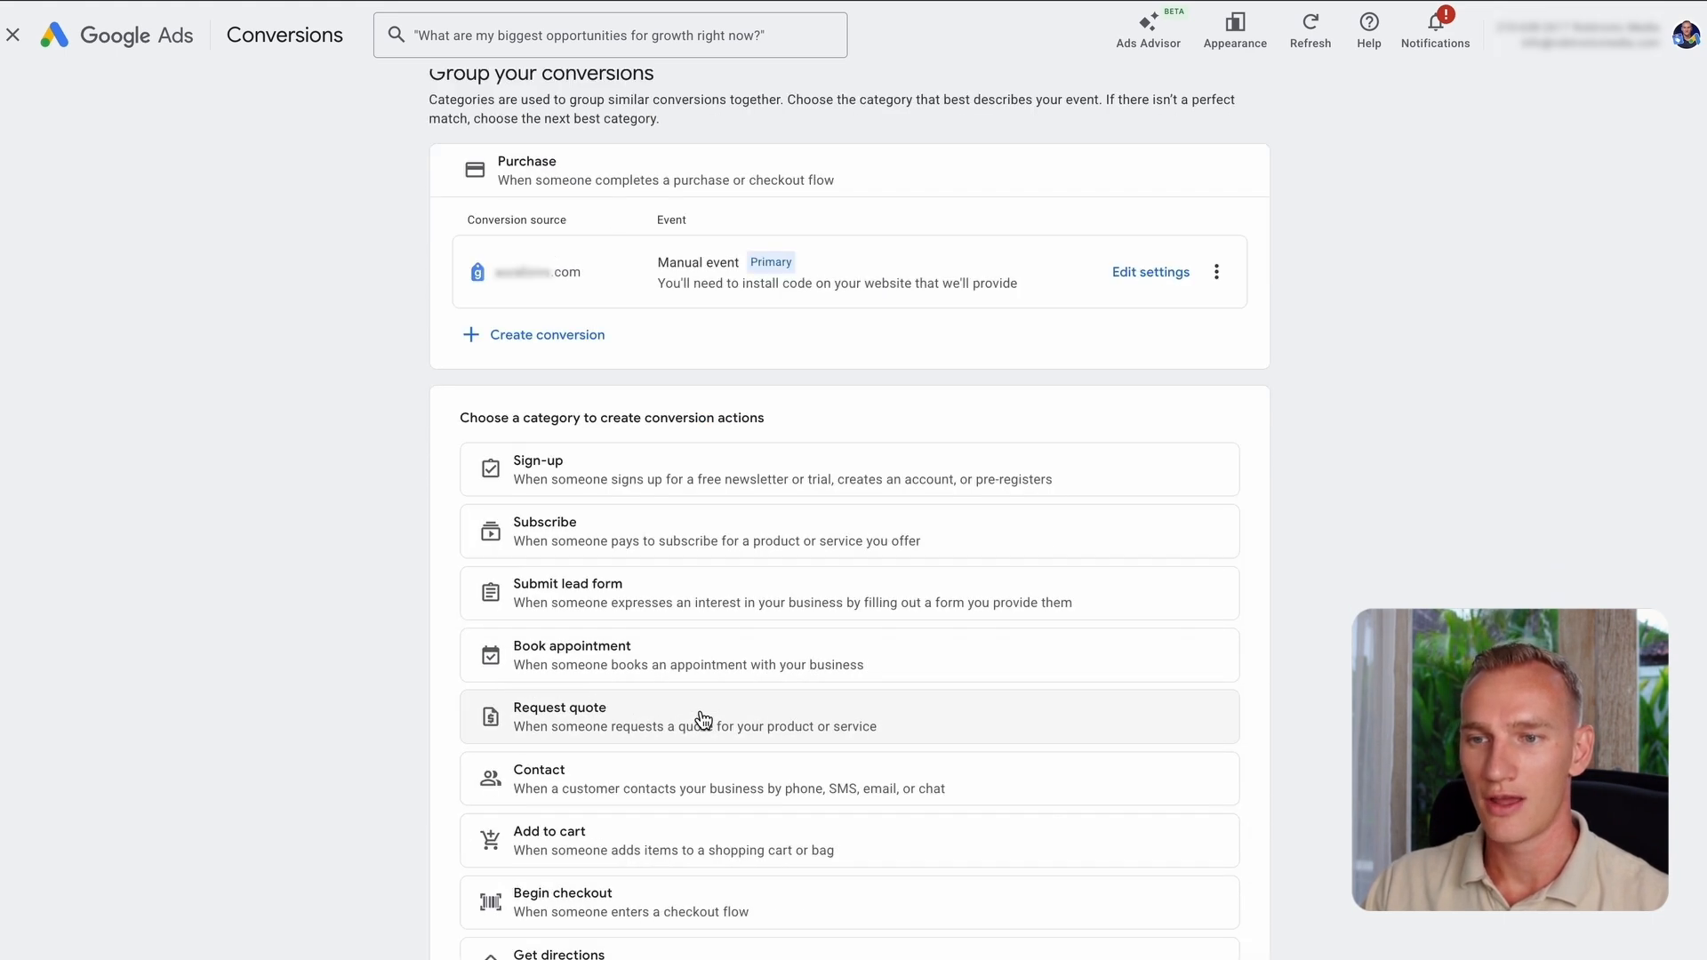
{"action": "left_click", "coordinate": [651, 805]}
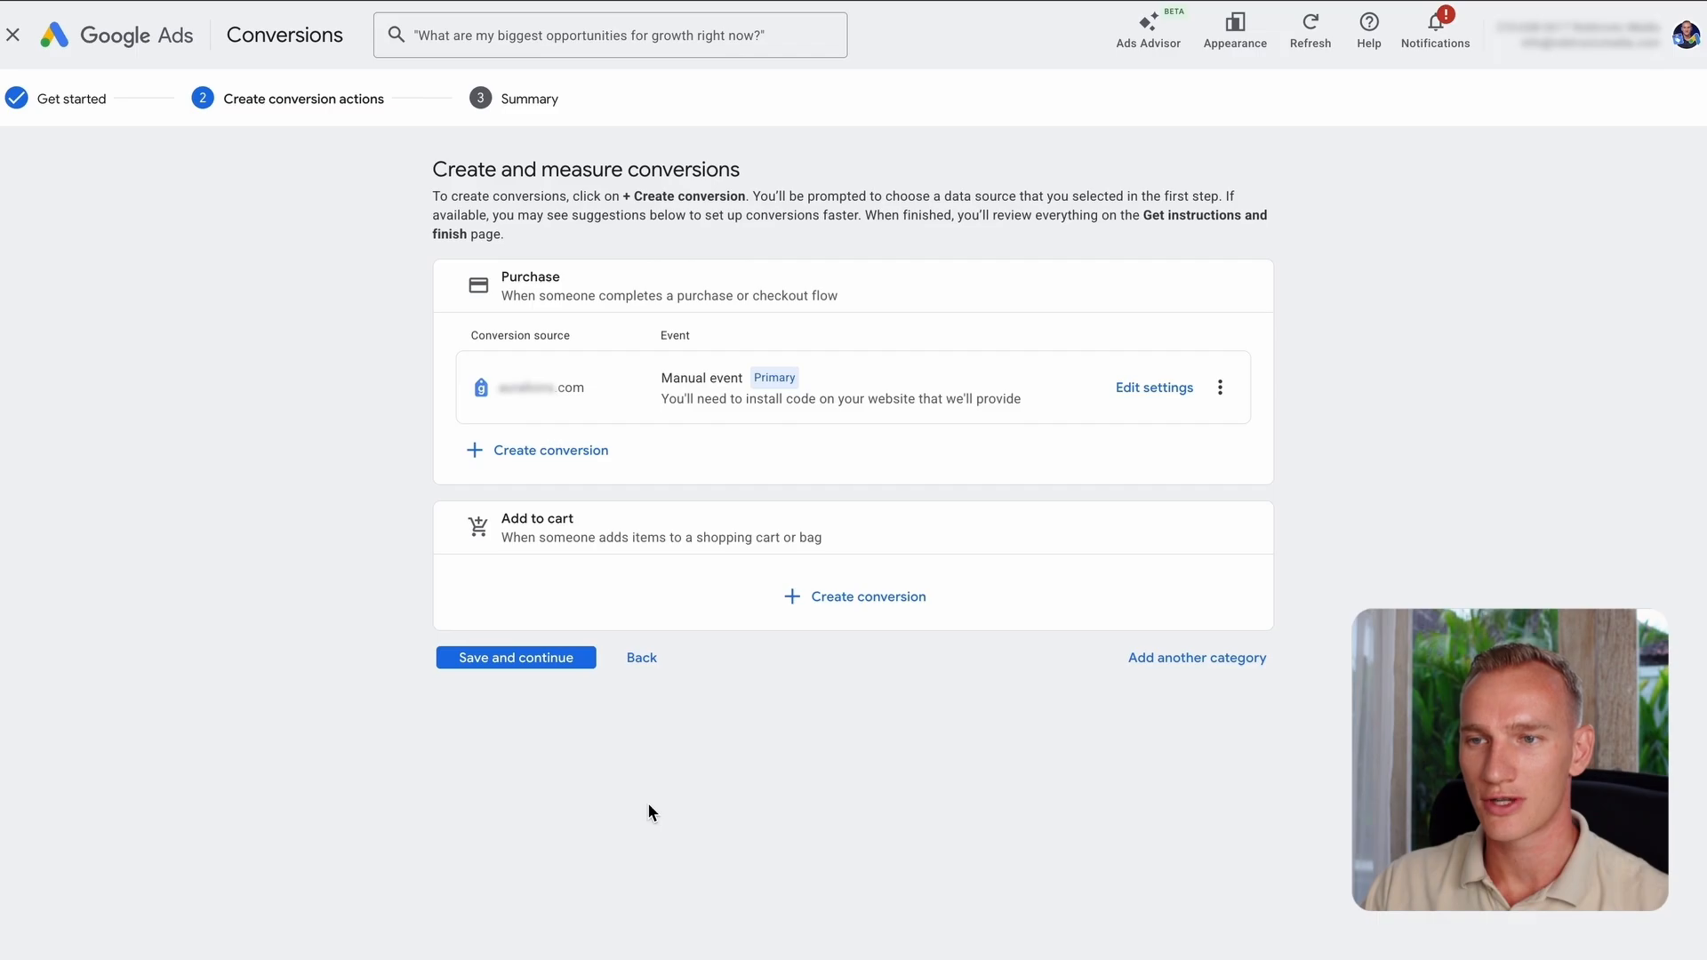
{"action": "left_click", "coordinate": [863, 604]}
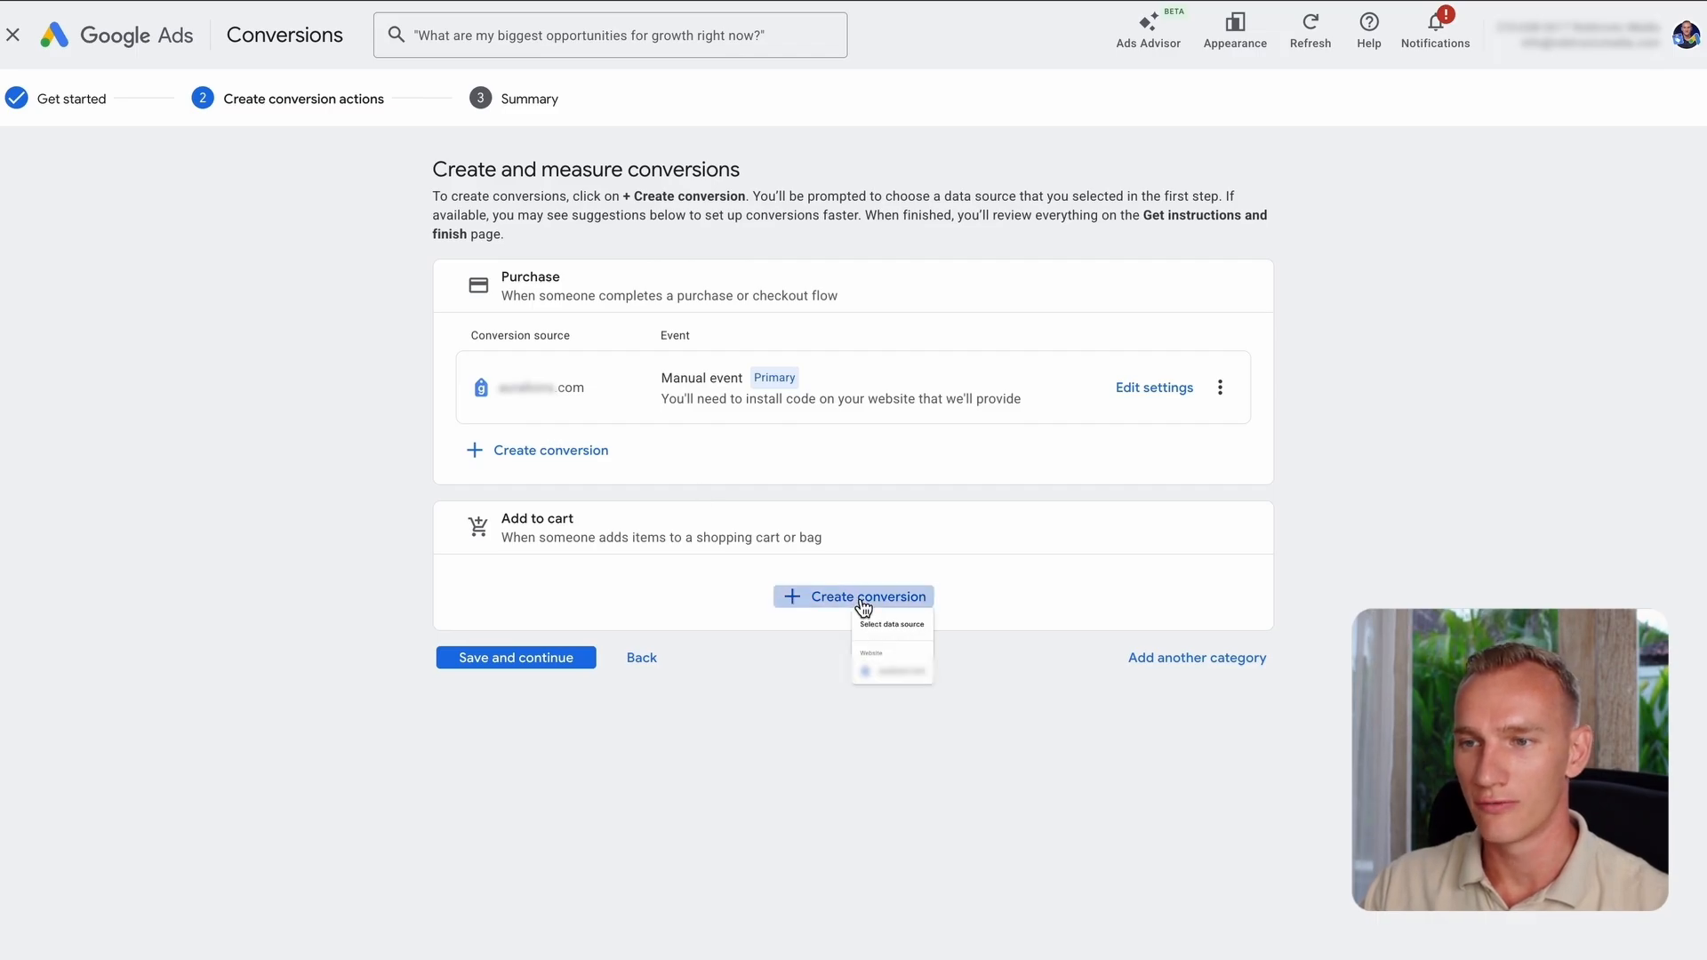
{"action": "left_click", "coordinate": [885, 731]}
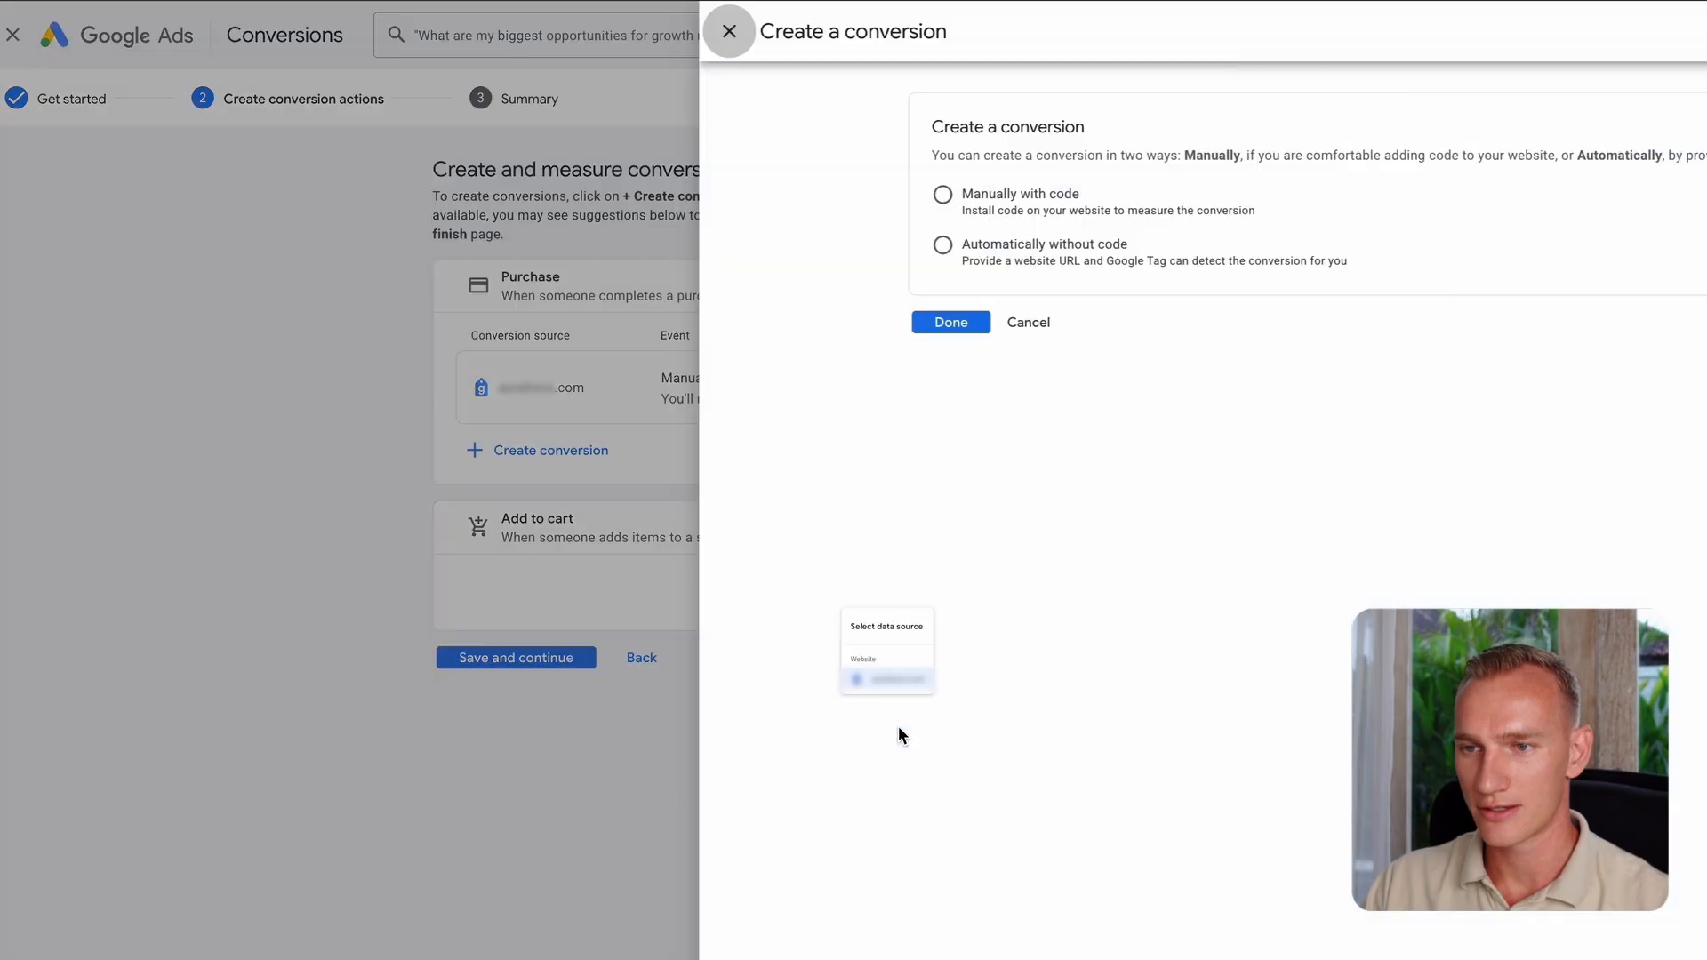
{"action": "left_click", "coordinate": [653, 201]}
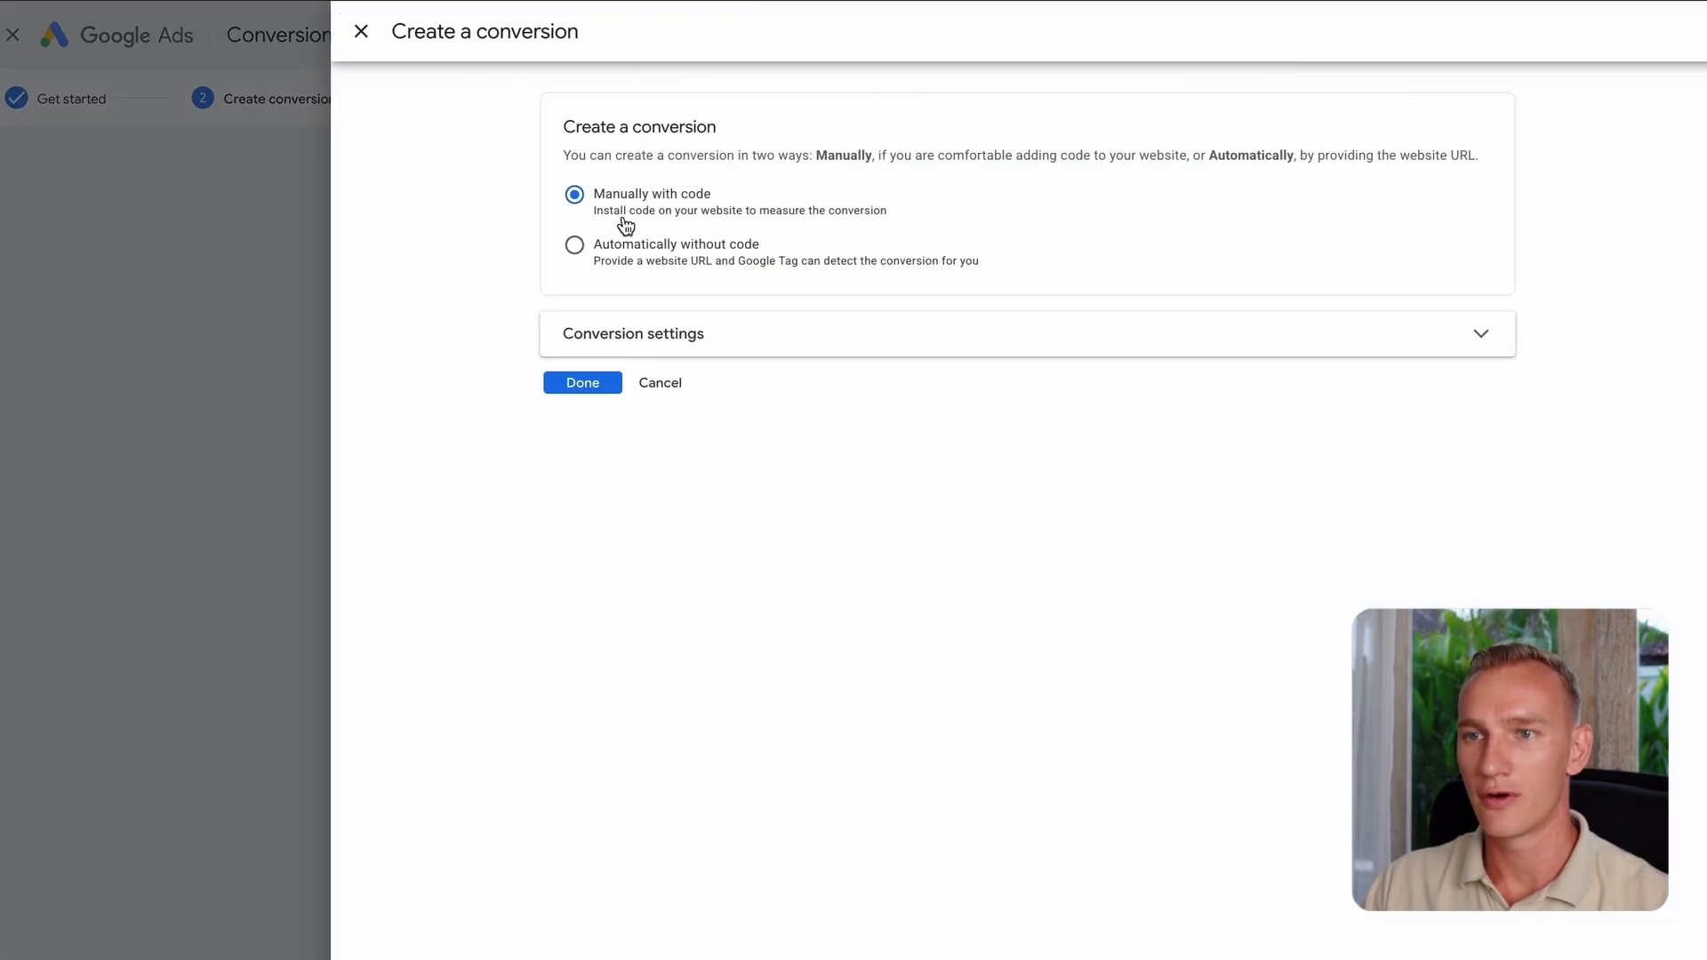
Step: Name the Add to cart conversion "RTM - ATC (wetracked.io)" by adapting the copied name, and finish it with the other settings kept
{"action": "left_click", "coordinate": [770, 353]}
{"action": "scroll", "coordinate": [869, 438], "scroll_direction": "down", "scroll_amount": 3}
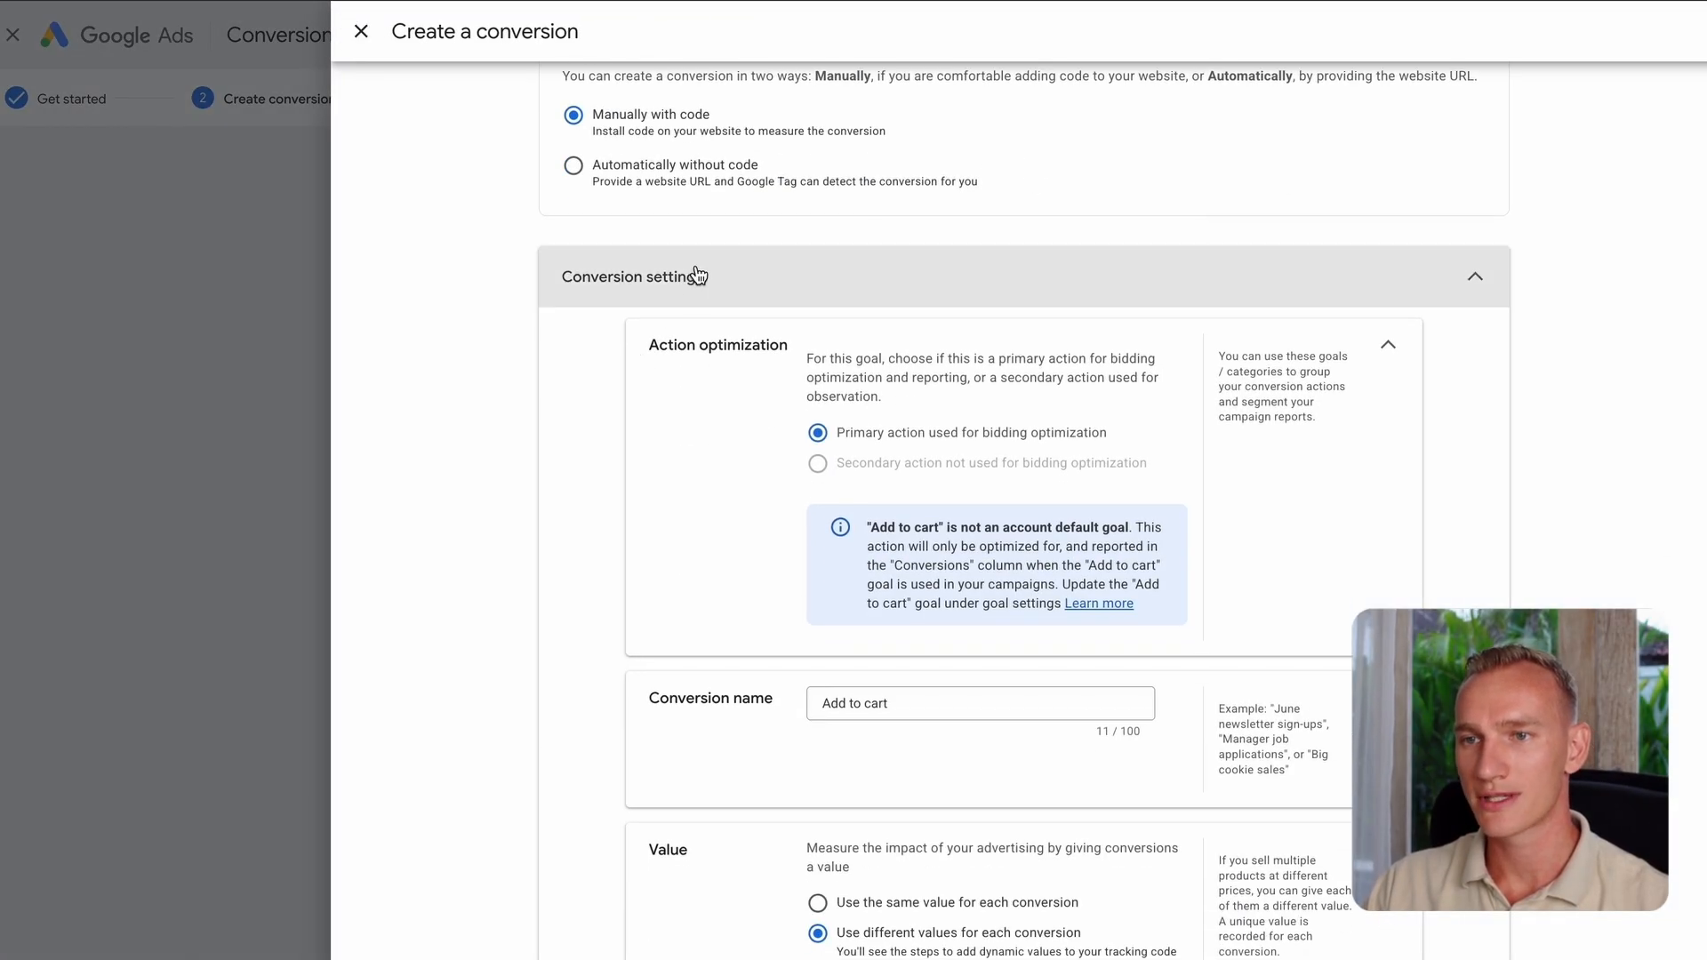
{"action": "left_click", "coordinate": [838, 572]}
{"action": "key", "text": "ctrl+a"}
{"action": "key", "text": "ctrl+v"}
{"action": "double_click", "coordinate": [875, 569]}
{"action": "type", "text": "ATC"}
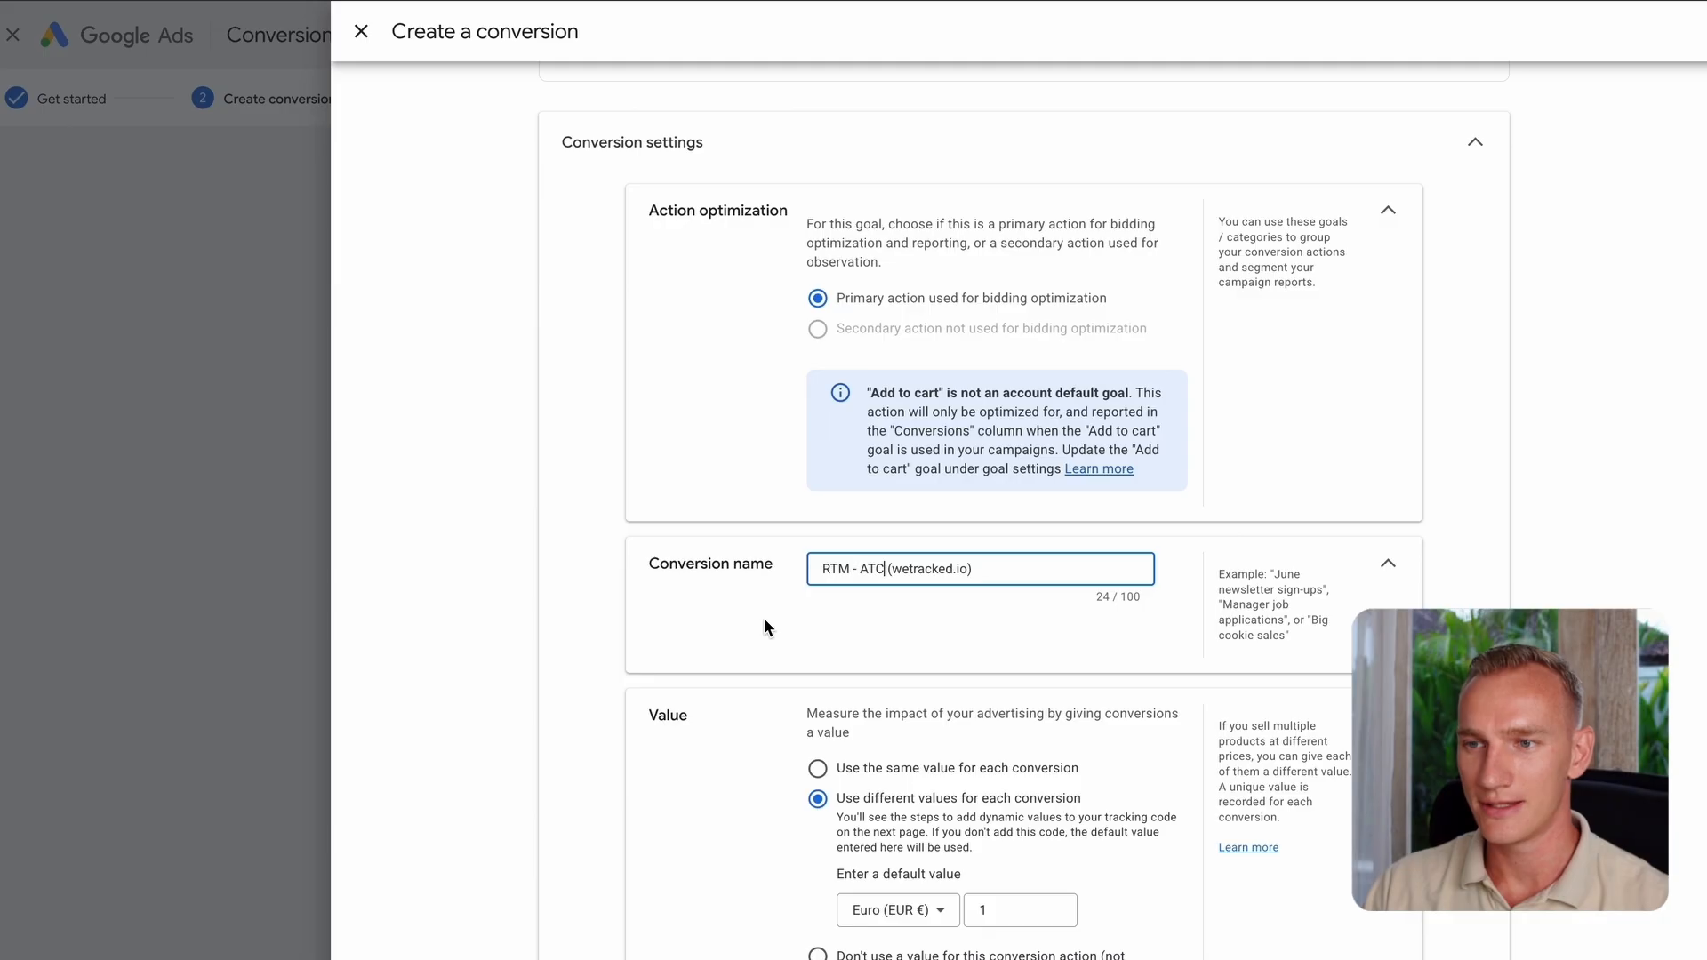
{"action": "scroll", "coordinate": [776, 537], "scroll_direction": "down", "scroll_amount": 2}
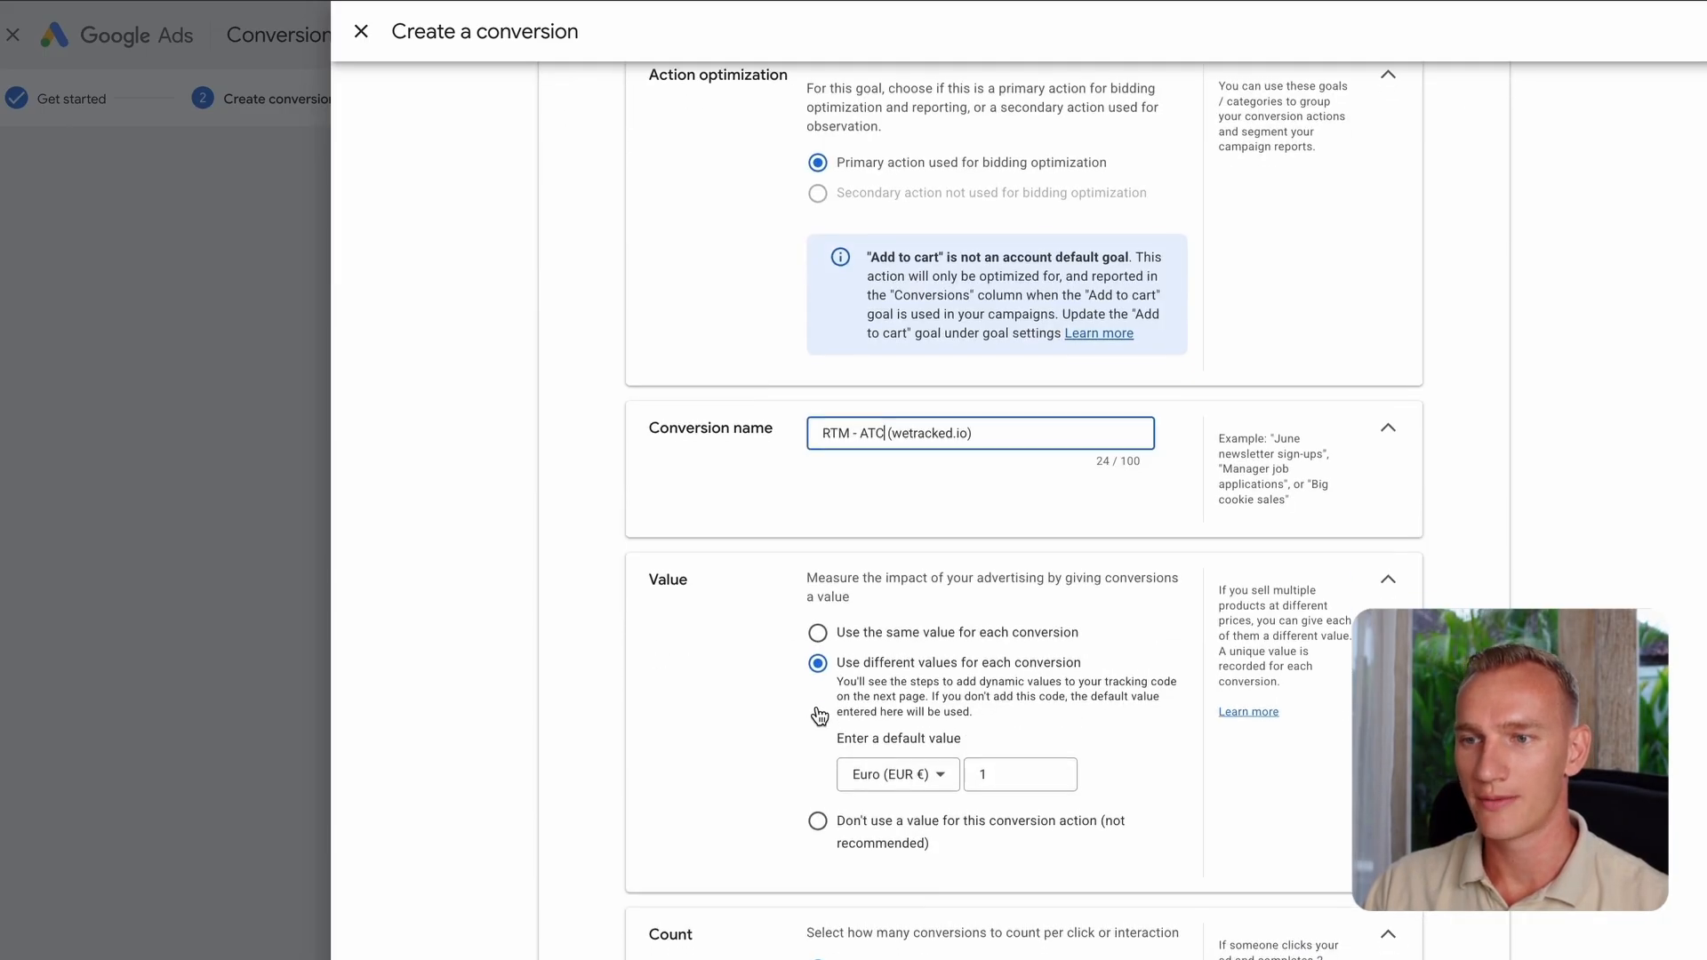
{"action": "scroll", "coordinate": [895, 731], "scroll_direction": "down", "scroll_amount": 1}
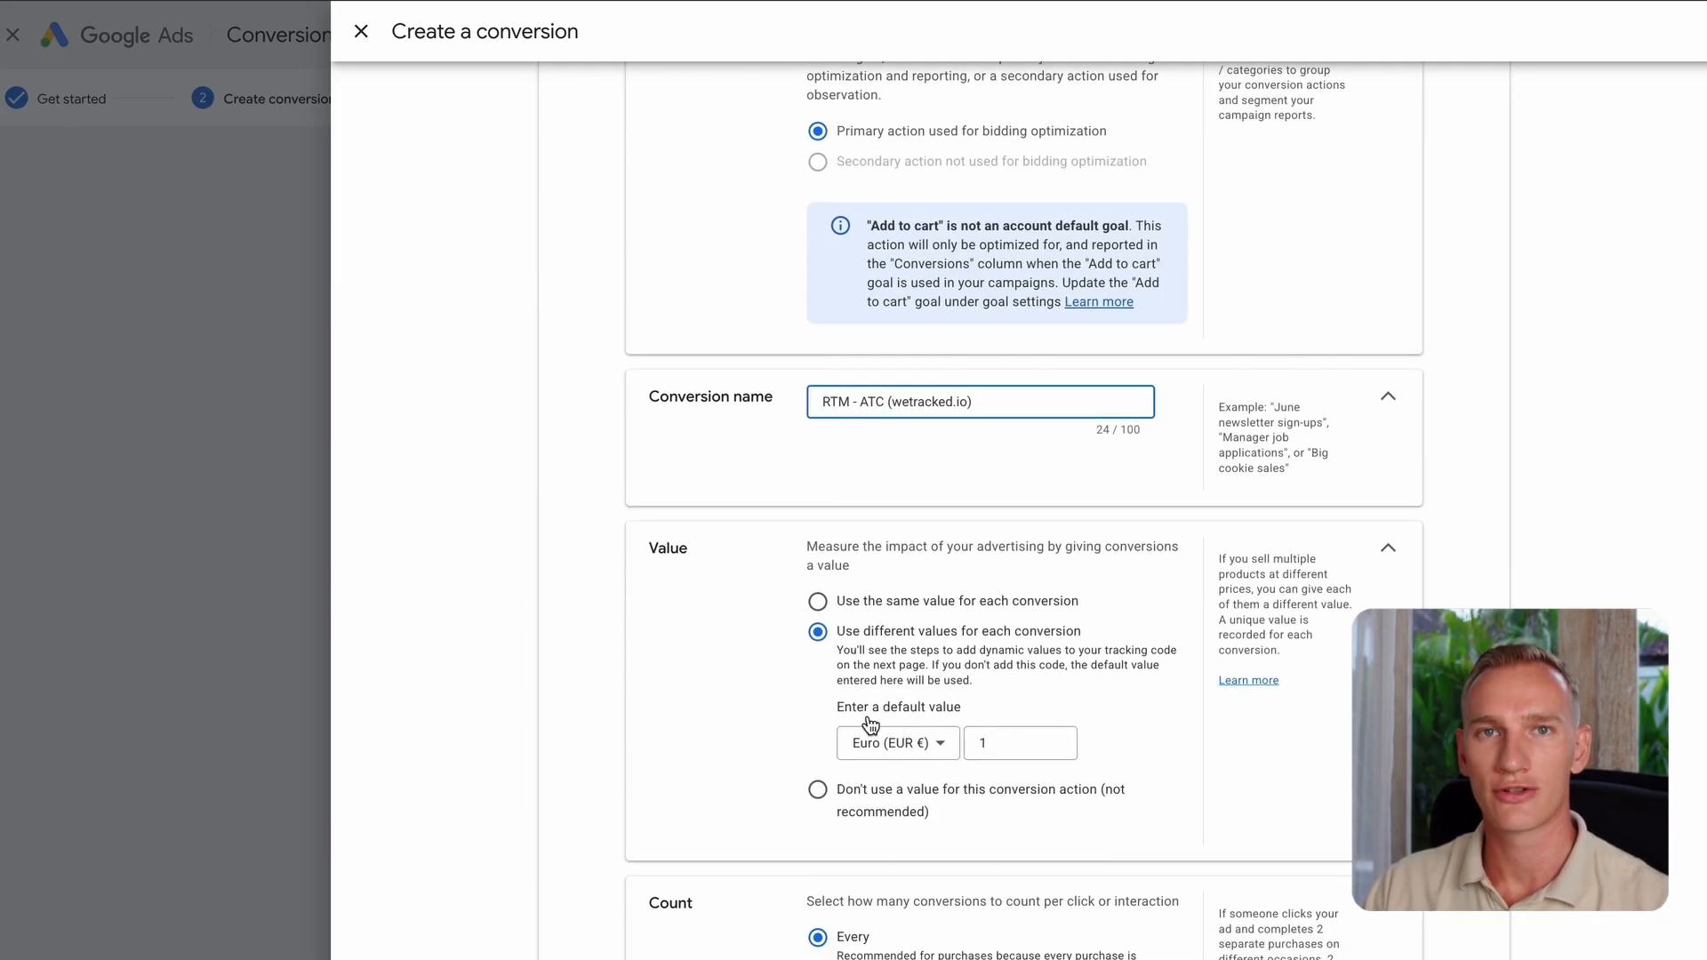
{"action": "scroll", "coordinate": [824, 689], "scroll_direction": "down", "scroll_amount": 5}
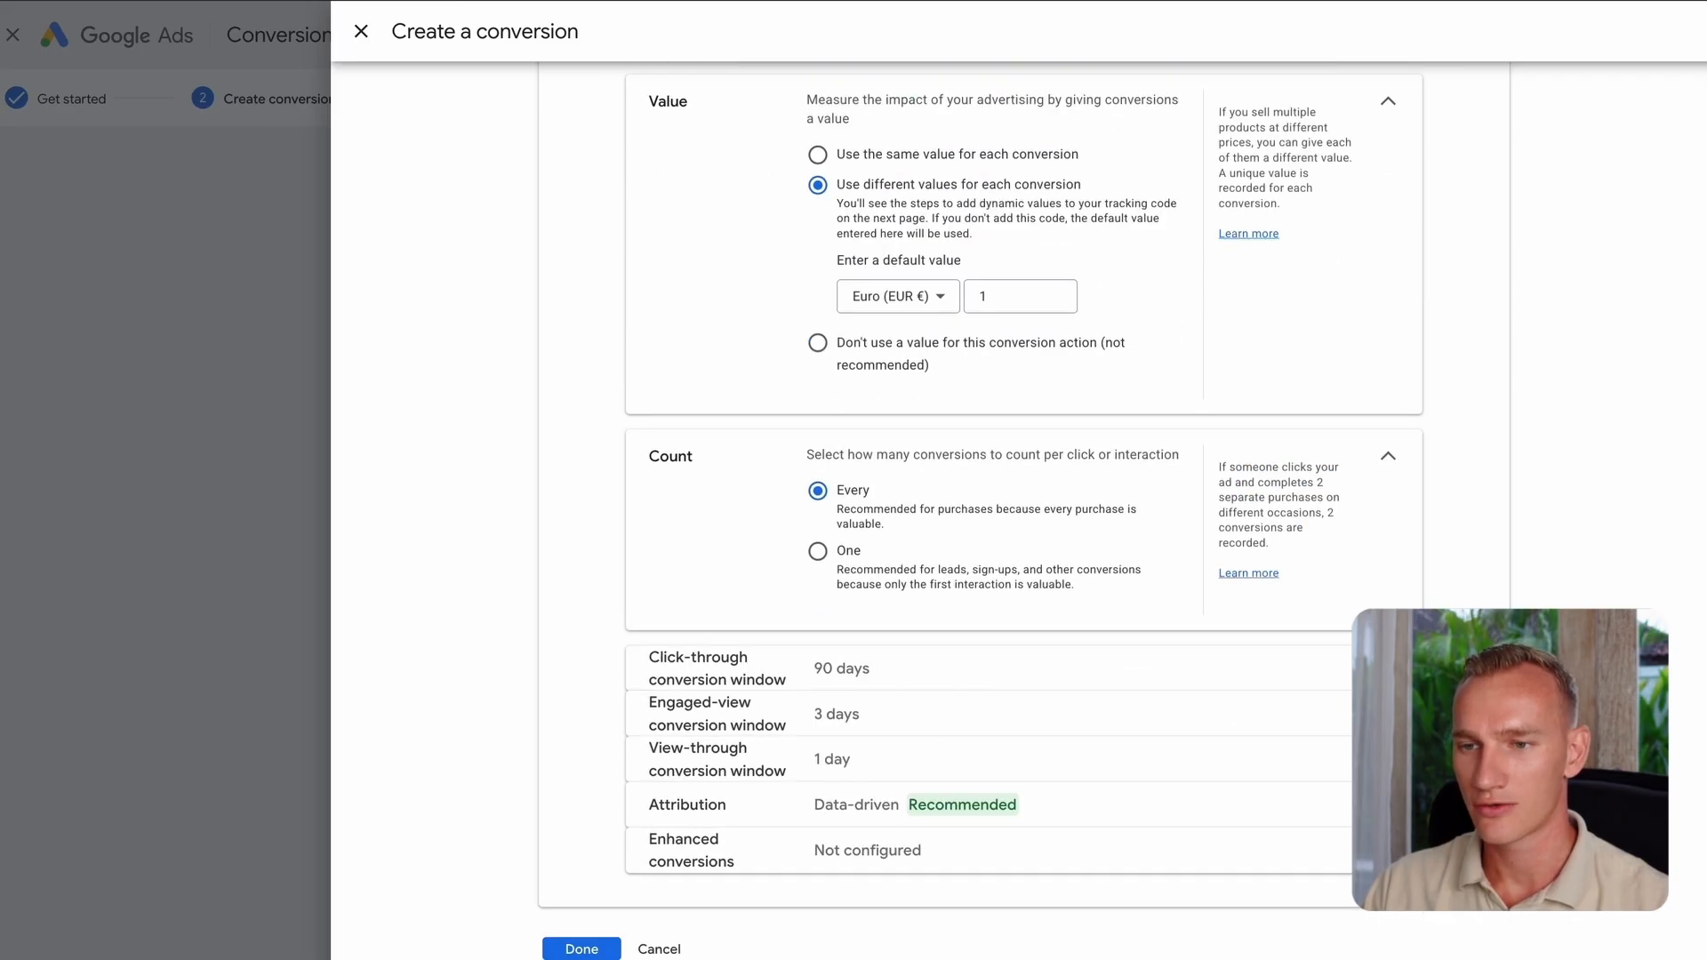
{"action": "left_click", "coordinate": [587, 950]}
Step: Add the Begin checkout category and create a conversion in it for the website, set up manually with code
{"action": "left_click", "coordinate": [1148, 761]}
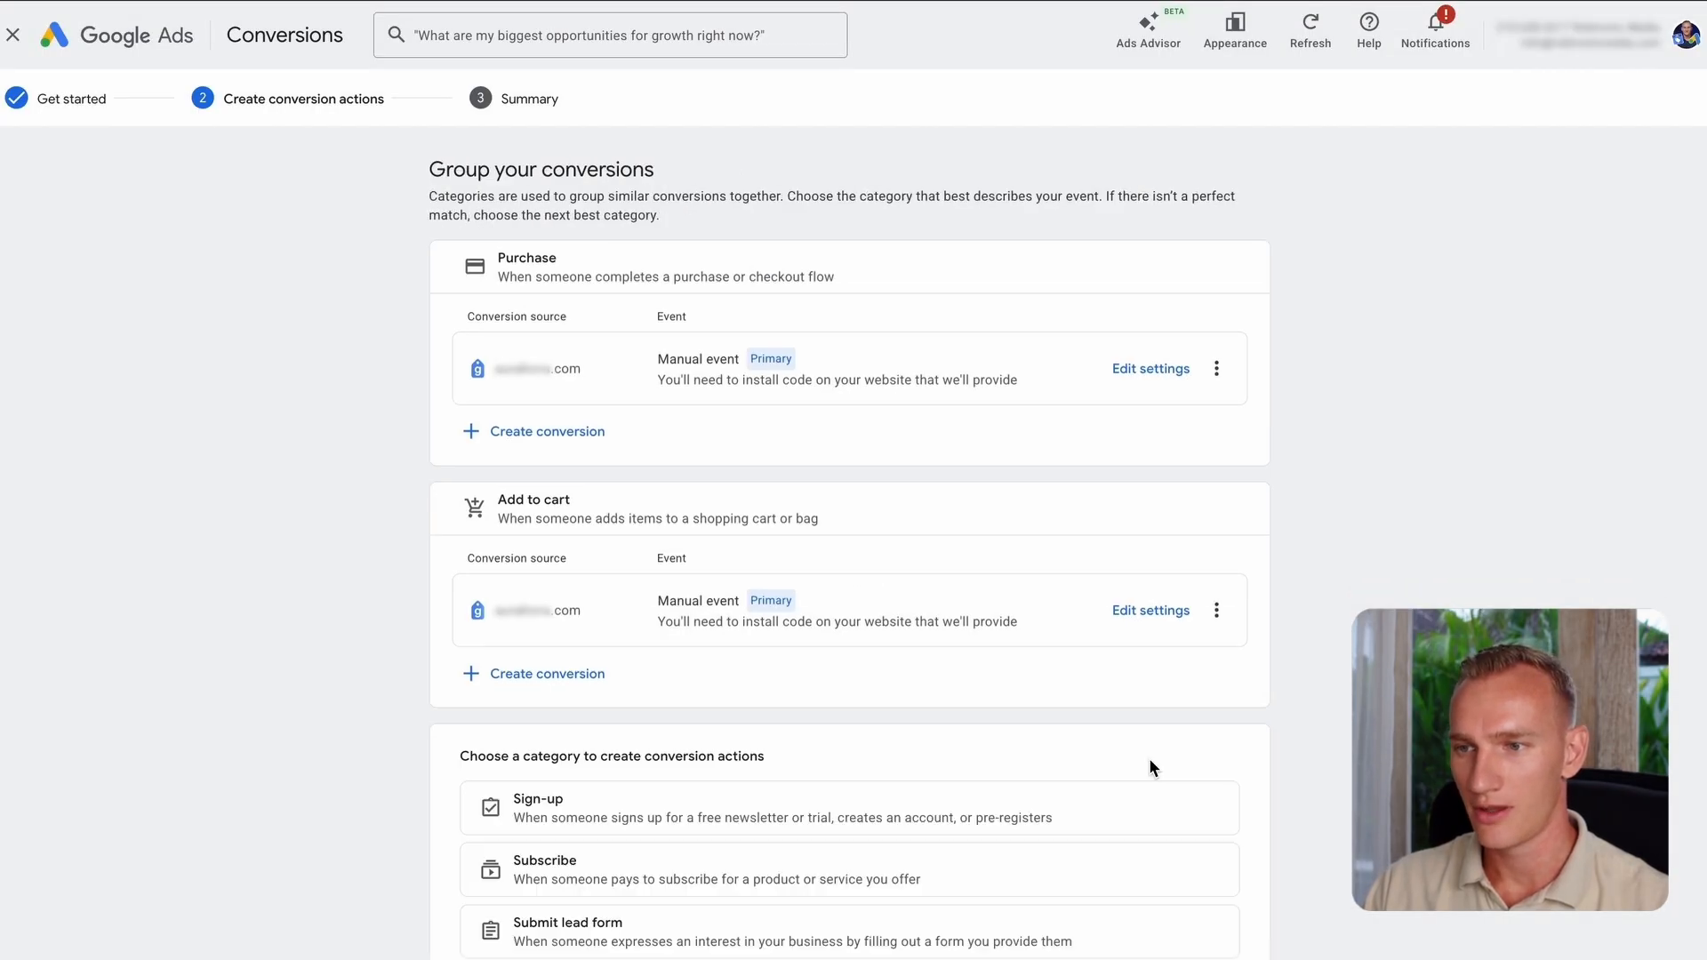
{"action": "scroll", "coordinate": [874, 717], "scroll_direction": "down", "scroll_amount": 3}
{"action": "left_click", "coordinate": [496, 806]}
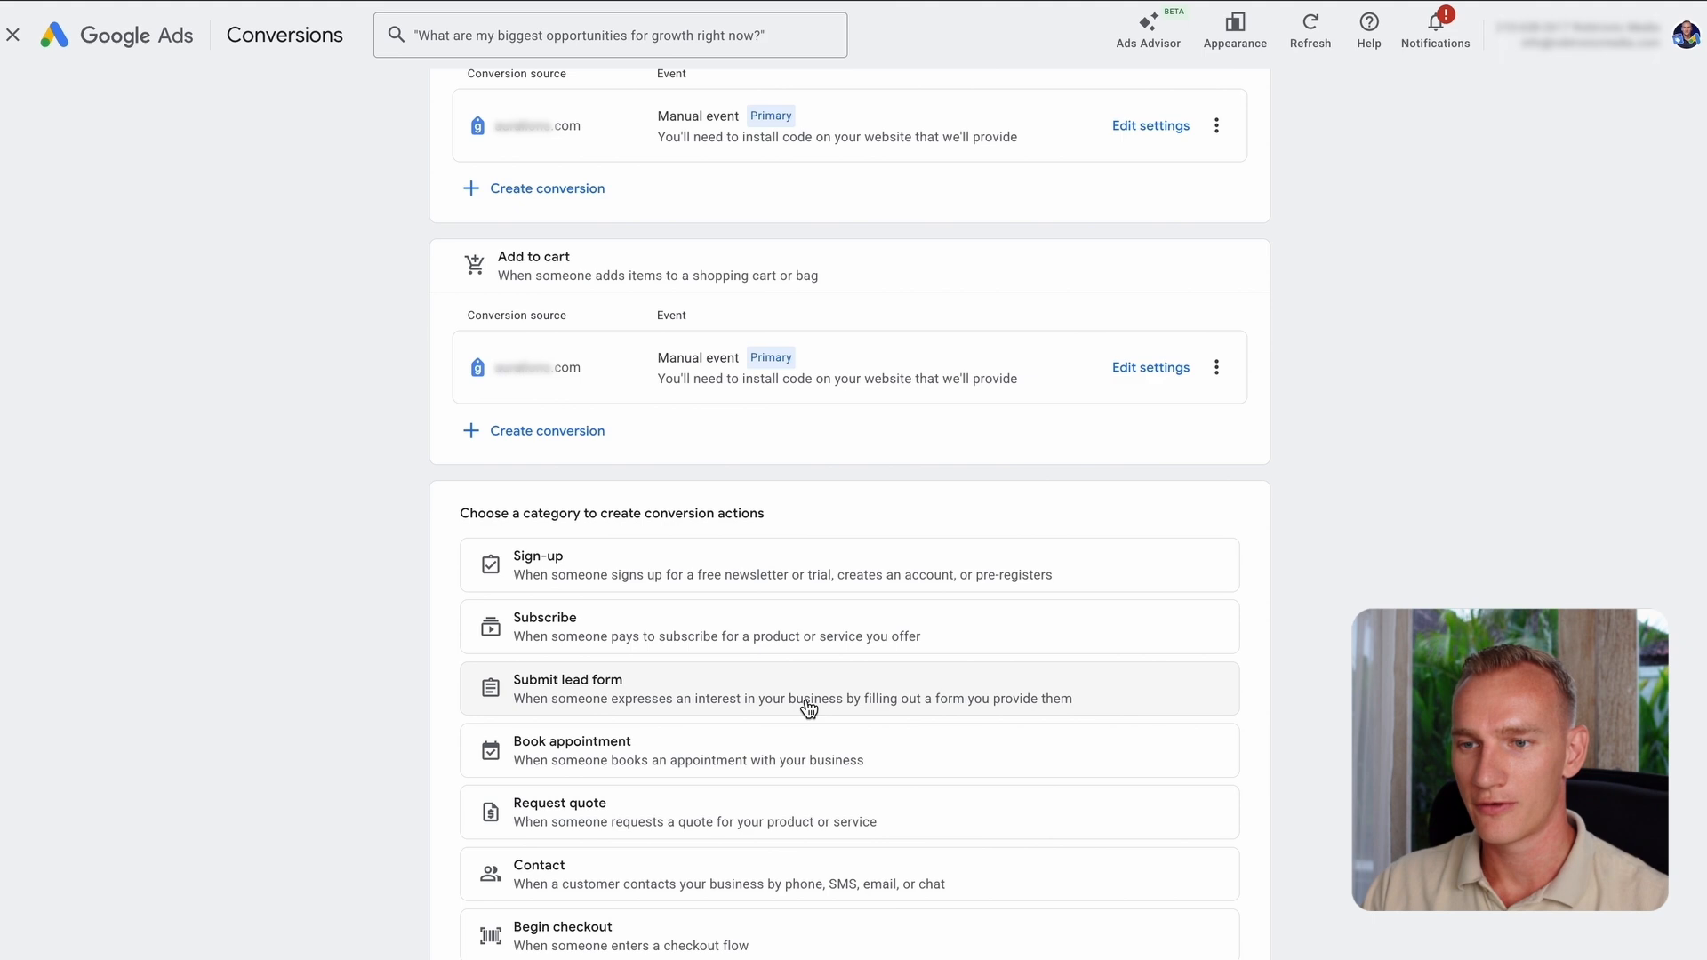
{"action": "scroll", "coordinate": [751, 766], "scroll_direction": "down", "scroll_amount": 2}
{"action": "left_click", "coordinate": [687, 816]}
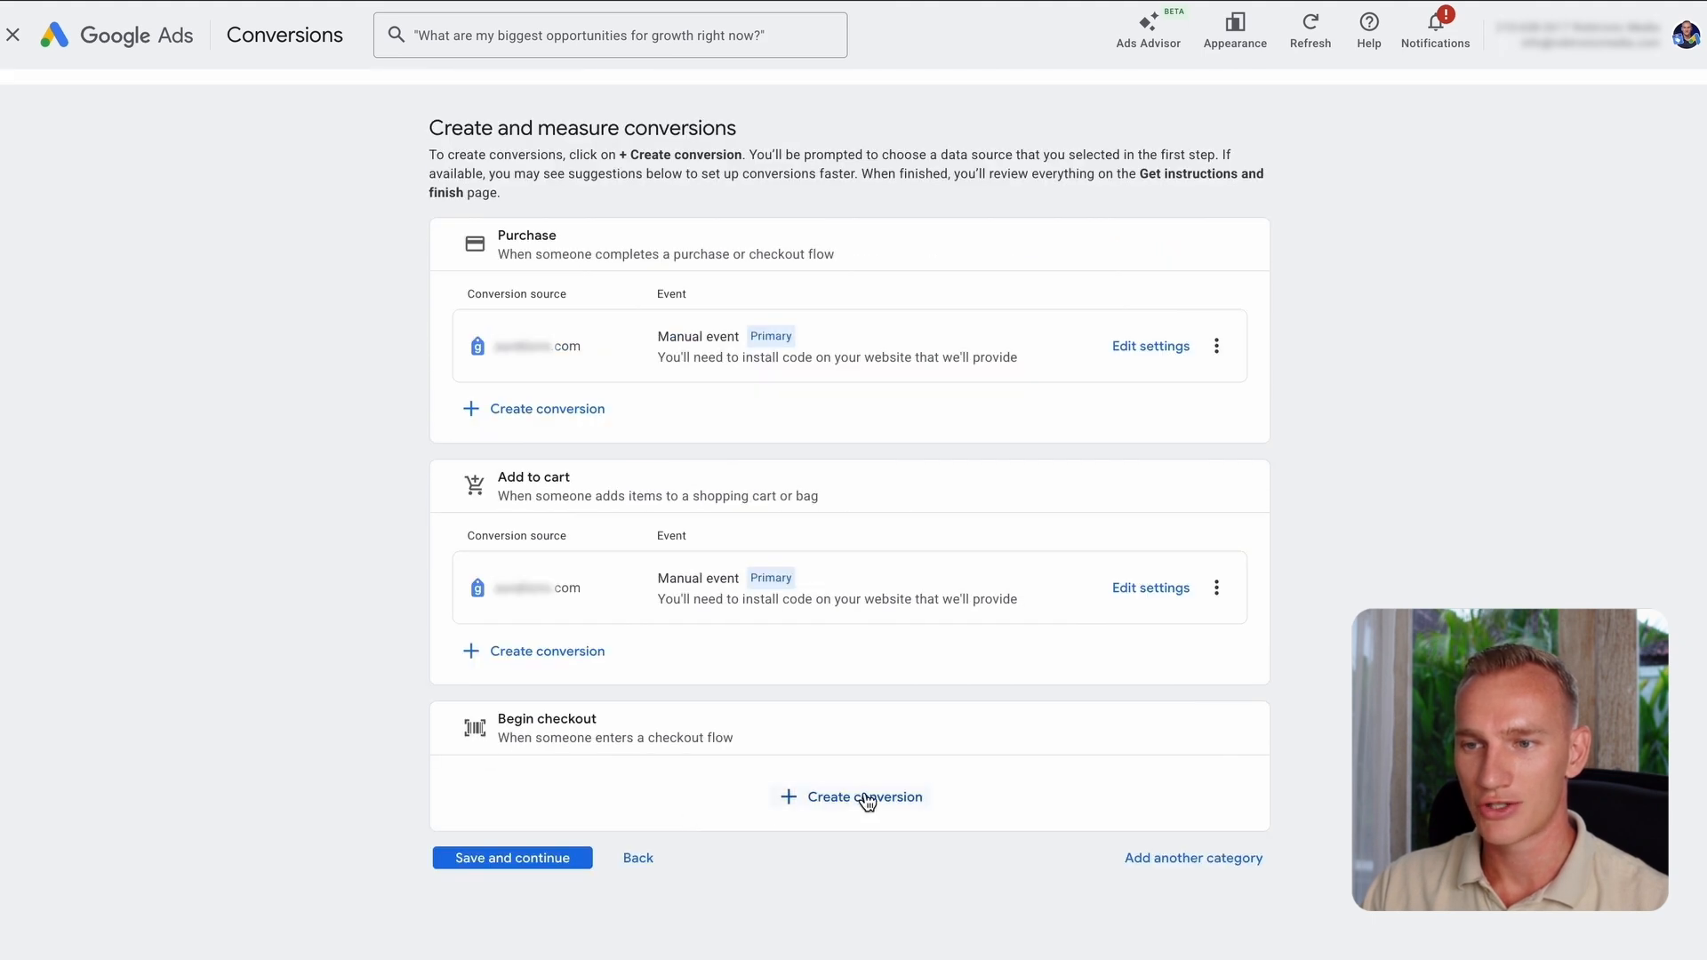
{"action": "left_click", "coordinate": [898, 814]}
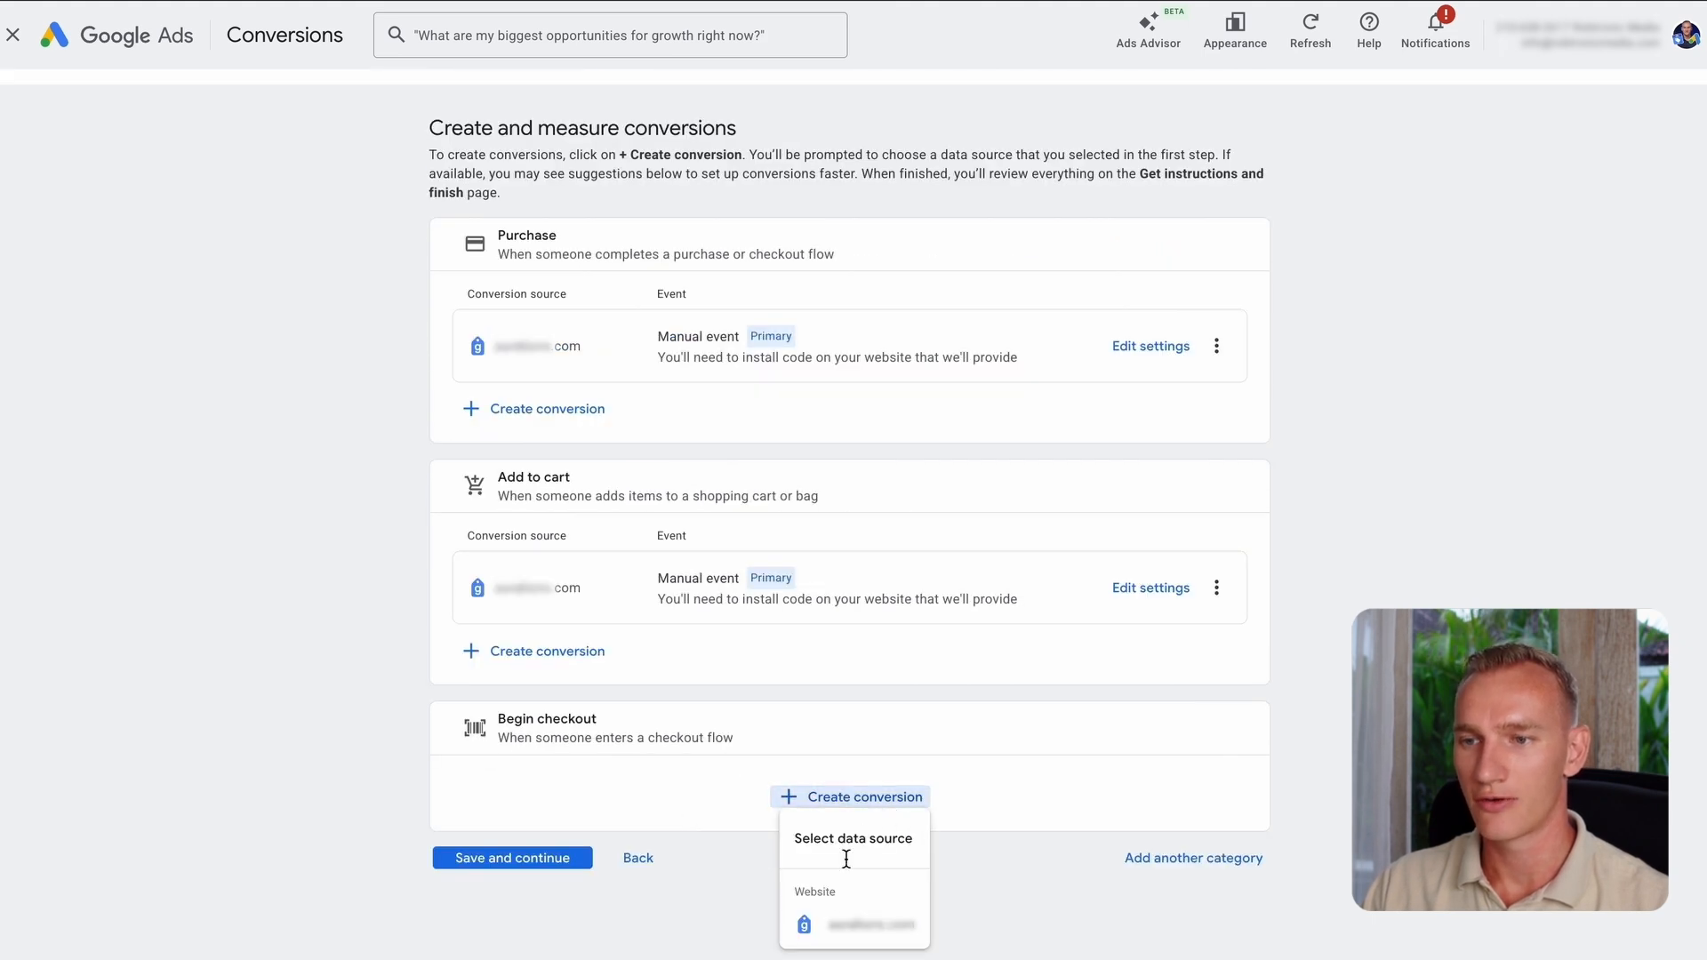
{"action": "left_click", "coordinate": [857, 921]}
{"action": "left_click", "coordinate": [673, 196]}
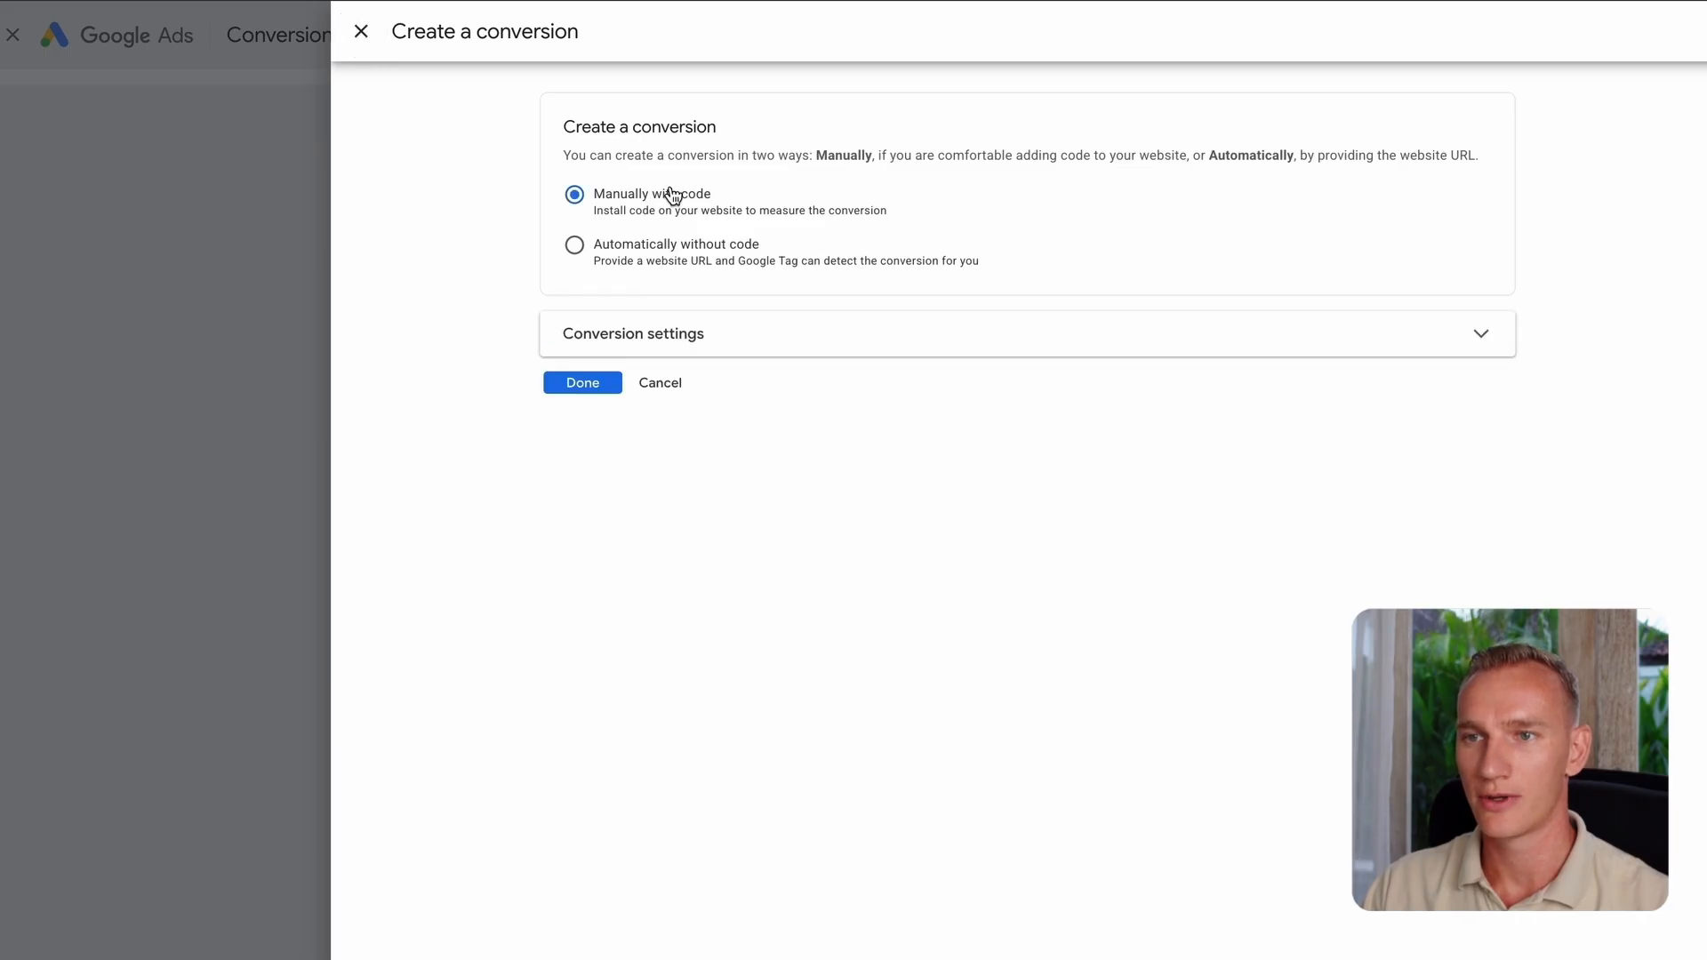
Step: Name the Begin checkout conversion "RTM - IC (wetracked.io)" by adapting the copied name, and finish it with the other settings kept
{"action": "left_click", "coordinate": [841, 337]}
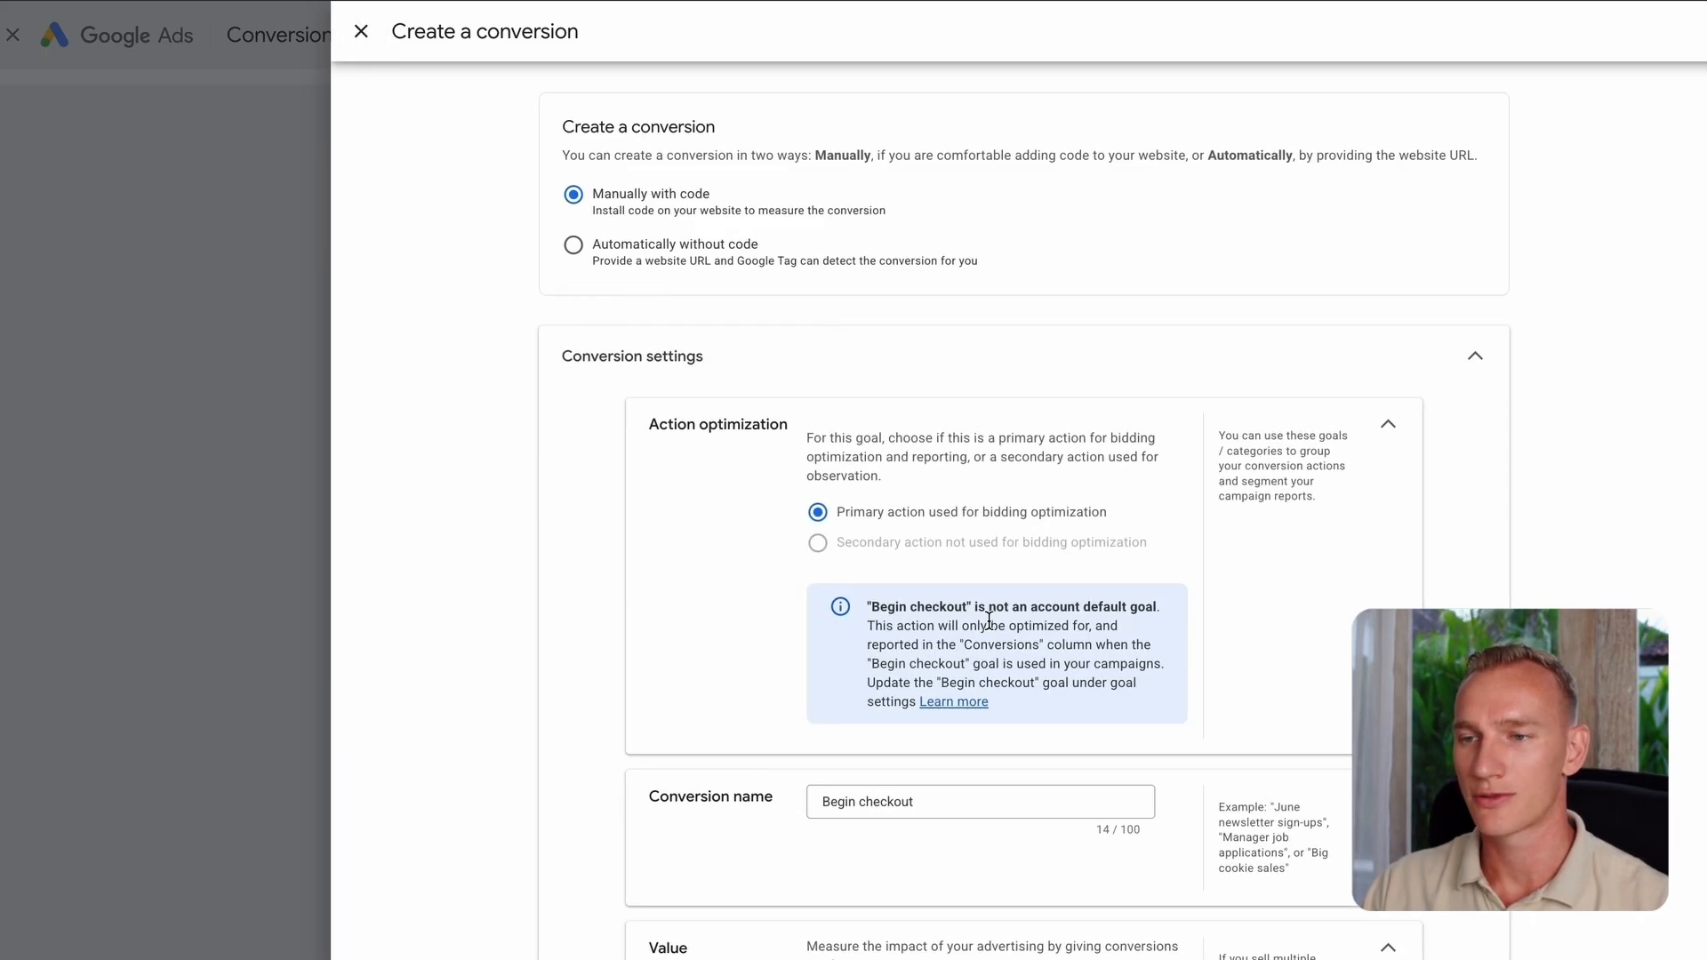
{"action": "triple_click", "coordinate": [884, 803]}
{"action": "key", "text": "super+v"}
{"action": "double_click", "coordinate": [870, 804]}
{"action": "type", "text": "IC"}
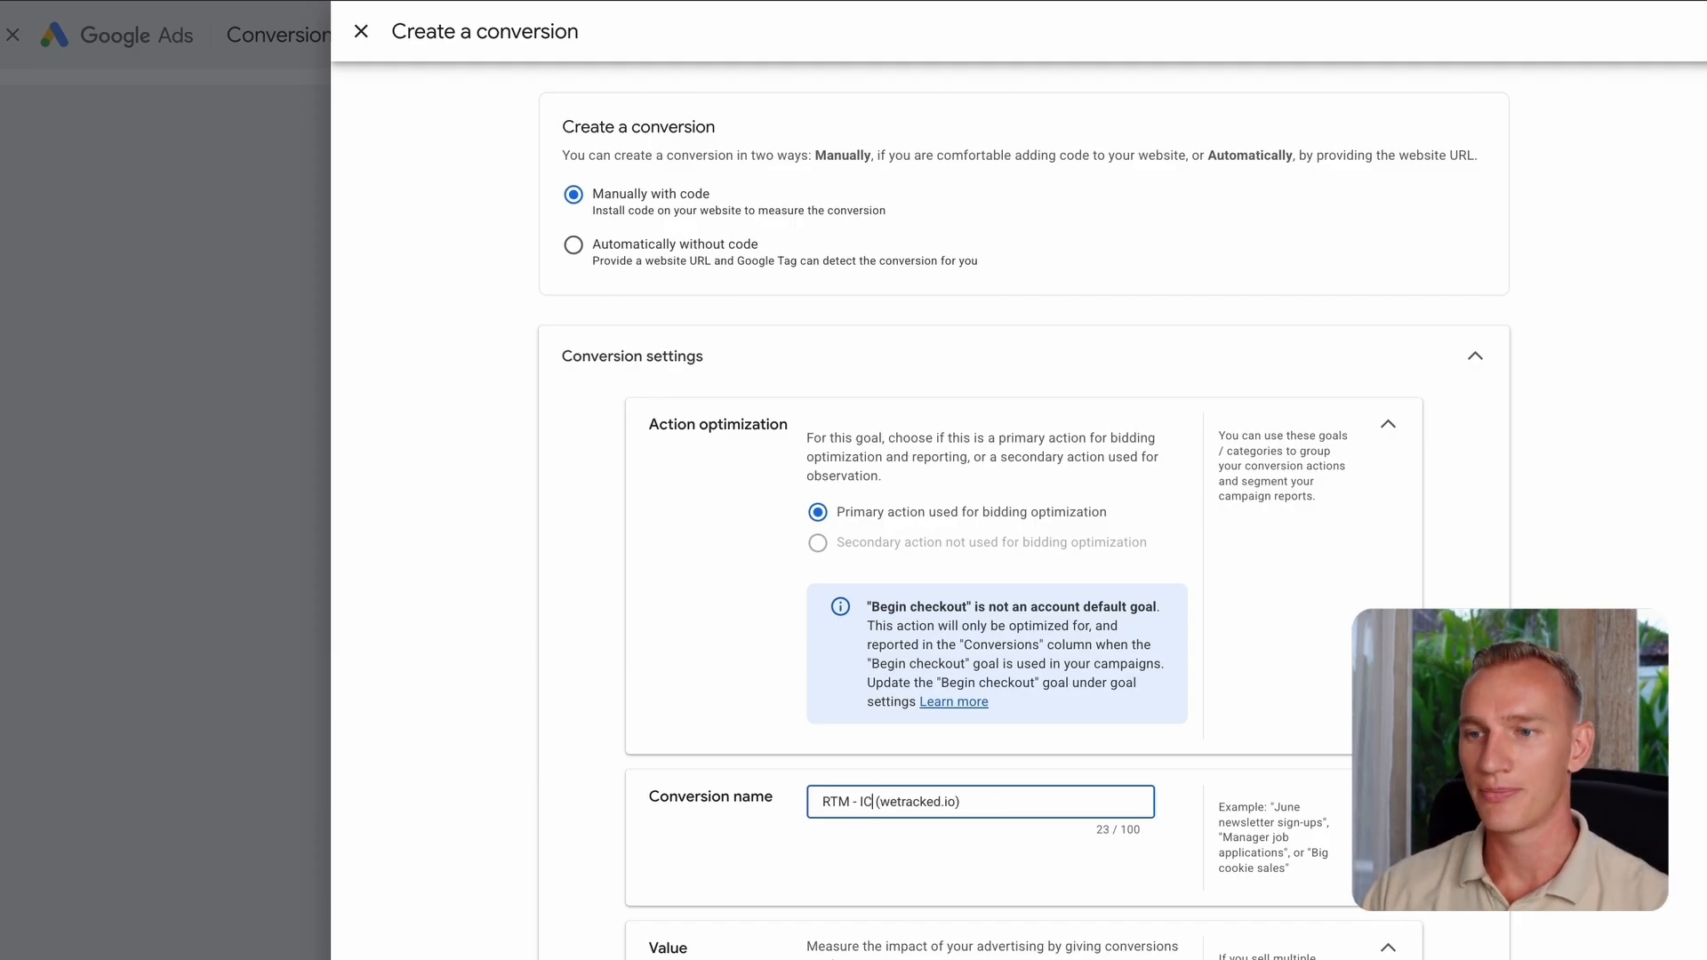
{"action": "scroll", "coordinate": [795, 690], "scroll_direction": "down", "scroll_amount": 10}
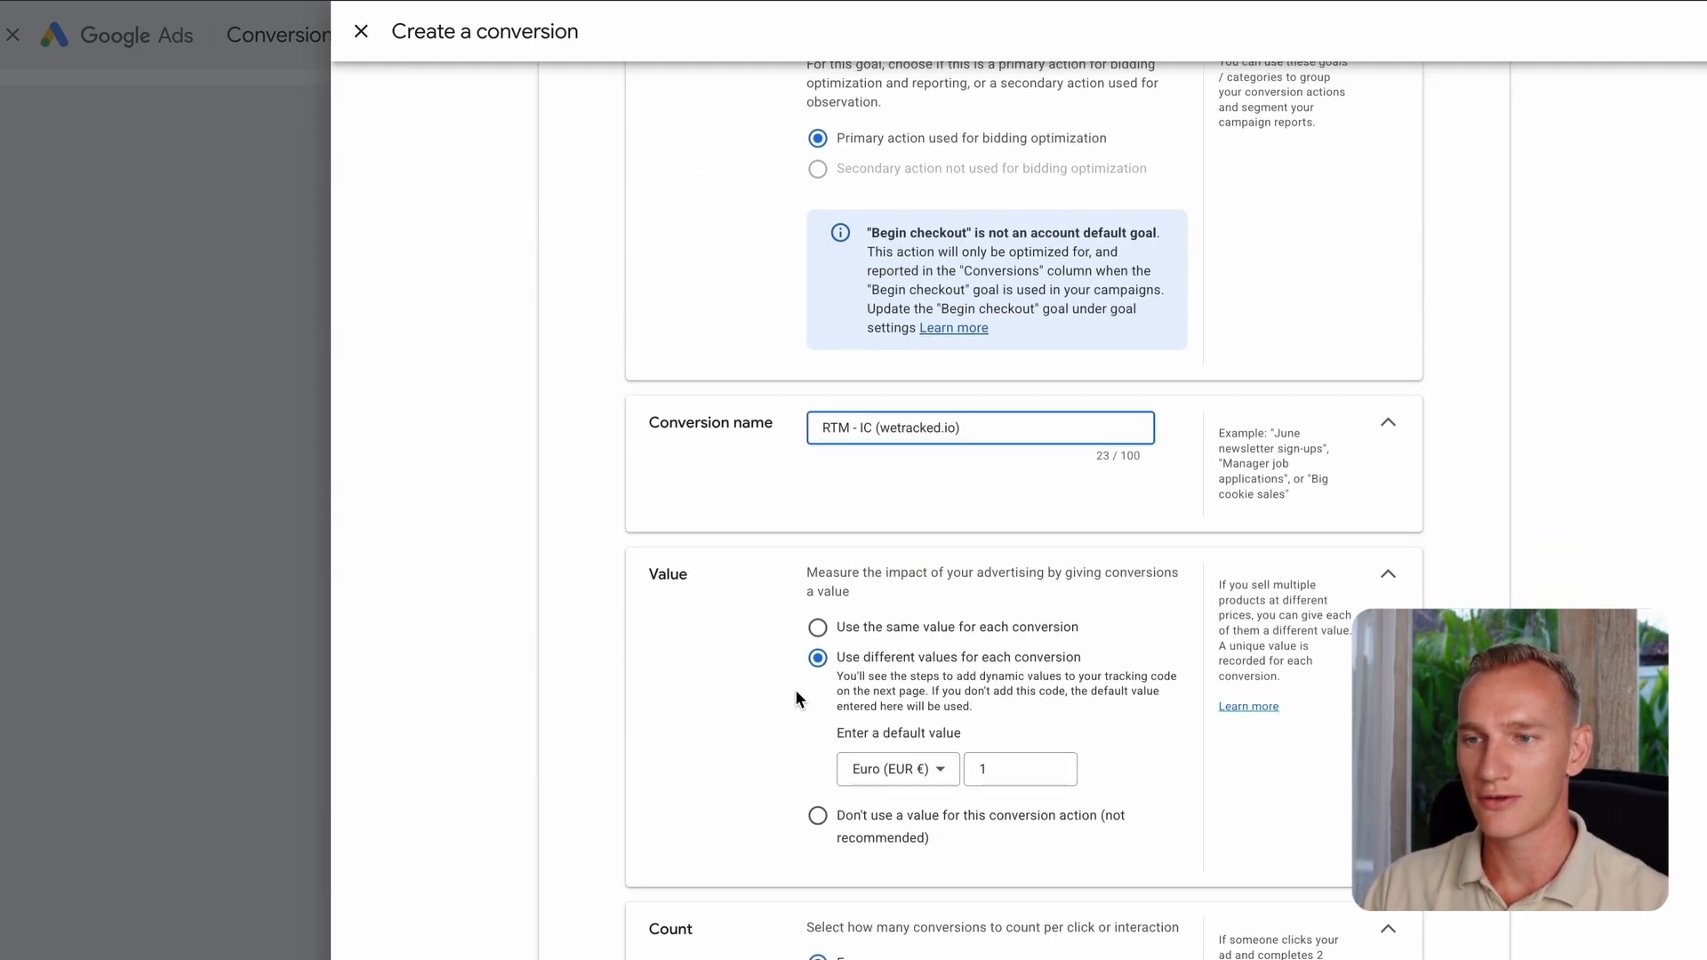
{"action": "left_click", "coordinate": [581, 949]}
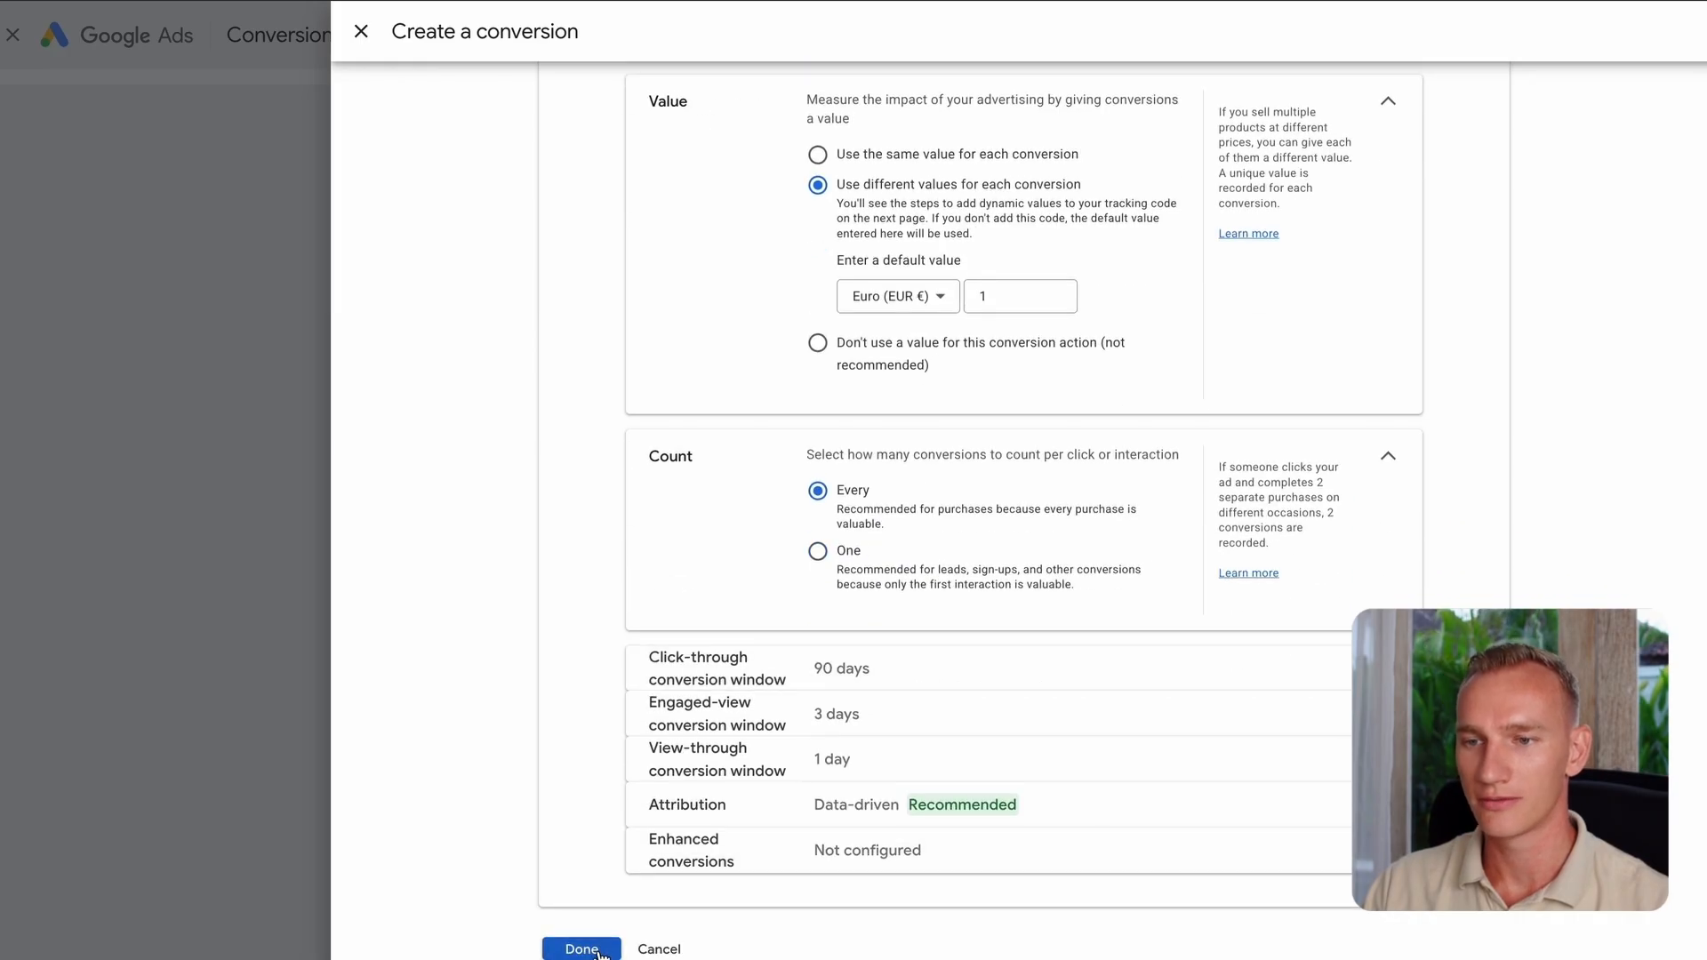
Step: Add the Page view category and create a conversion in it for the website, set up manually with code
{"action": "scroll", "coordinate": [978, 801], "scroll_direction": "down", "scroll_amount": 2}
{"action": "left_click", "coordinate": [1147, 857]}
{"action": "scroll", "coordinate": [978, 769], "scroll_direction": "down", "scroll_amount": 4}
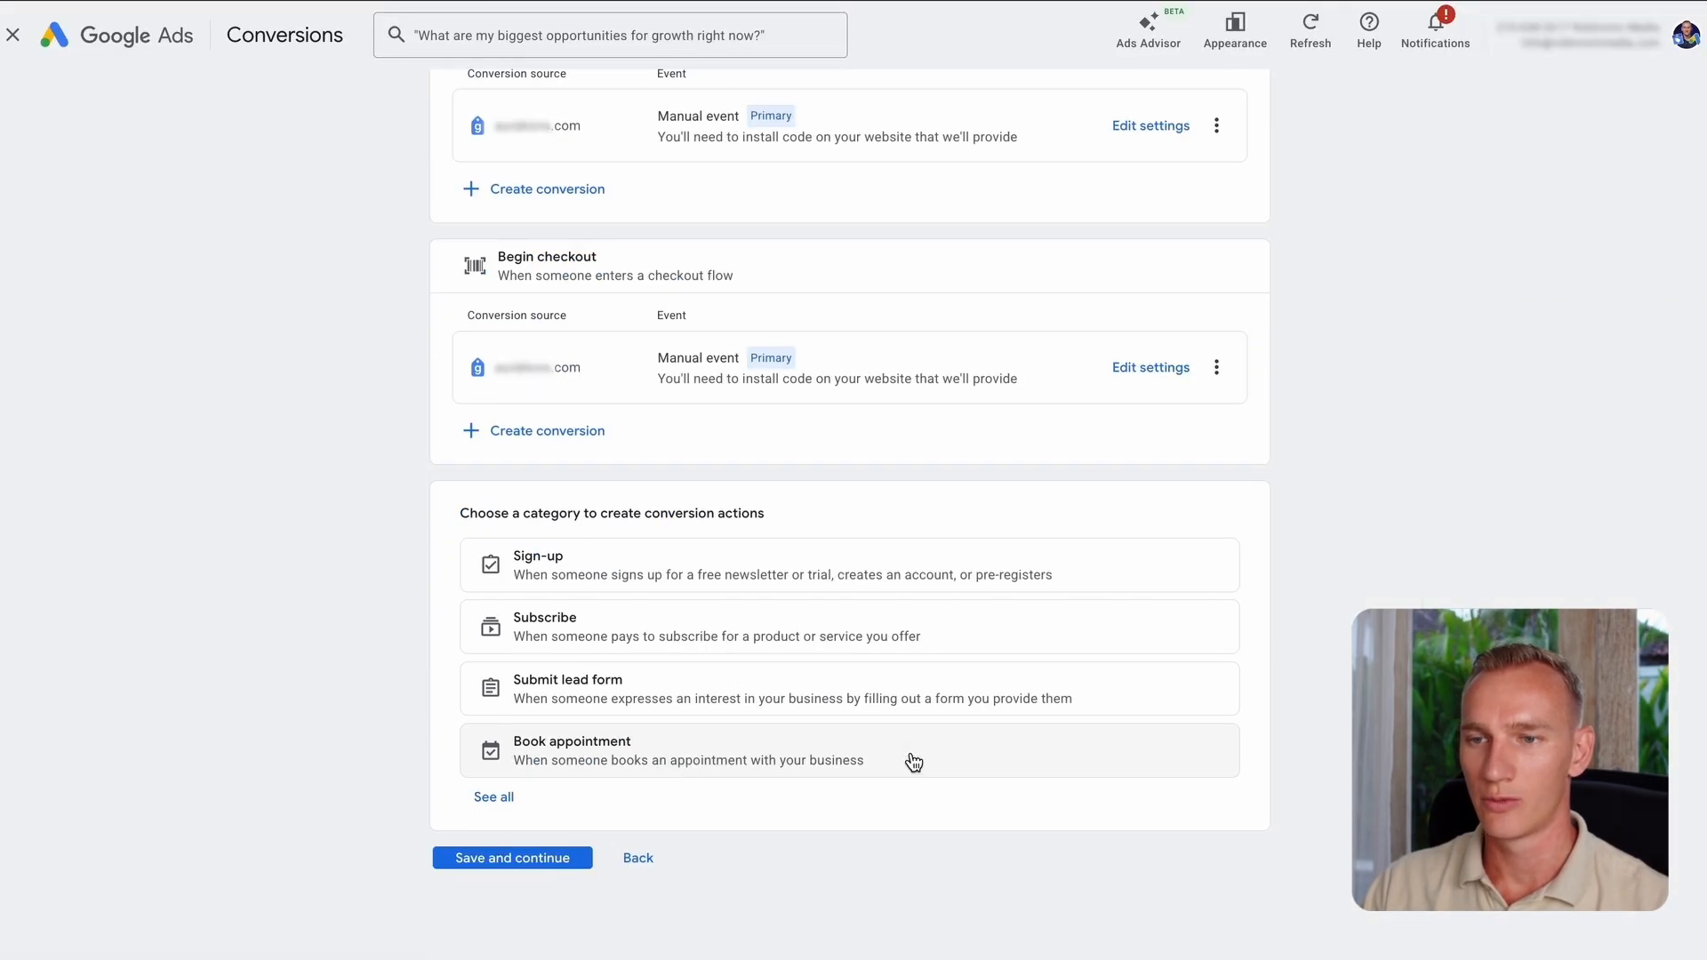
{"action": "left_click", "coordinate": [505, 797]}
{"action": "scroll", "coordinate": [881, 712], "scroll_direction": "down", "scroll_amount": 3}
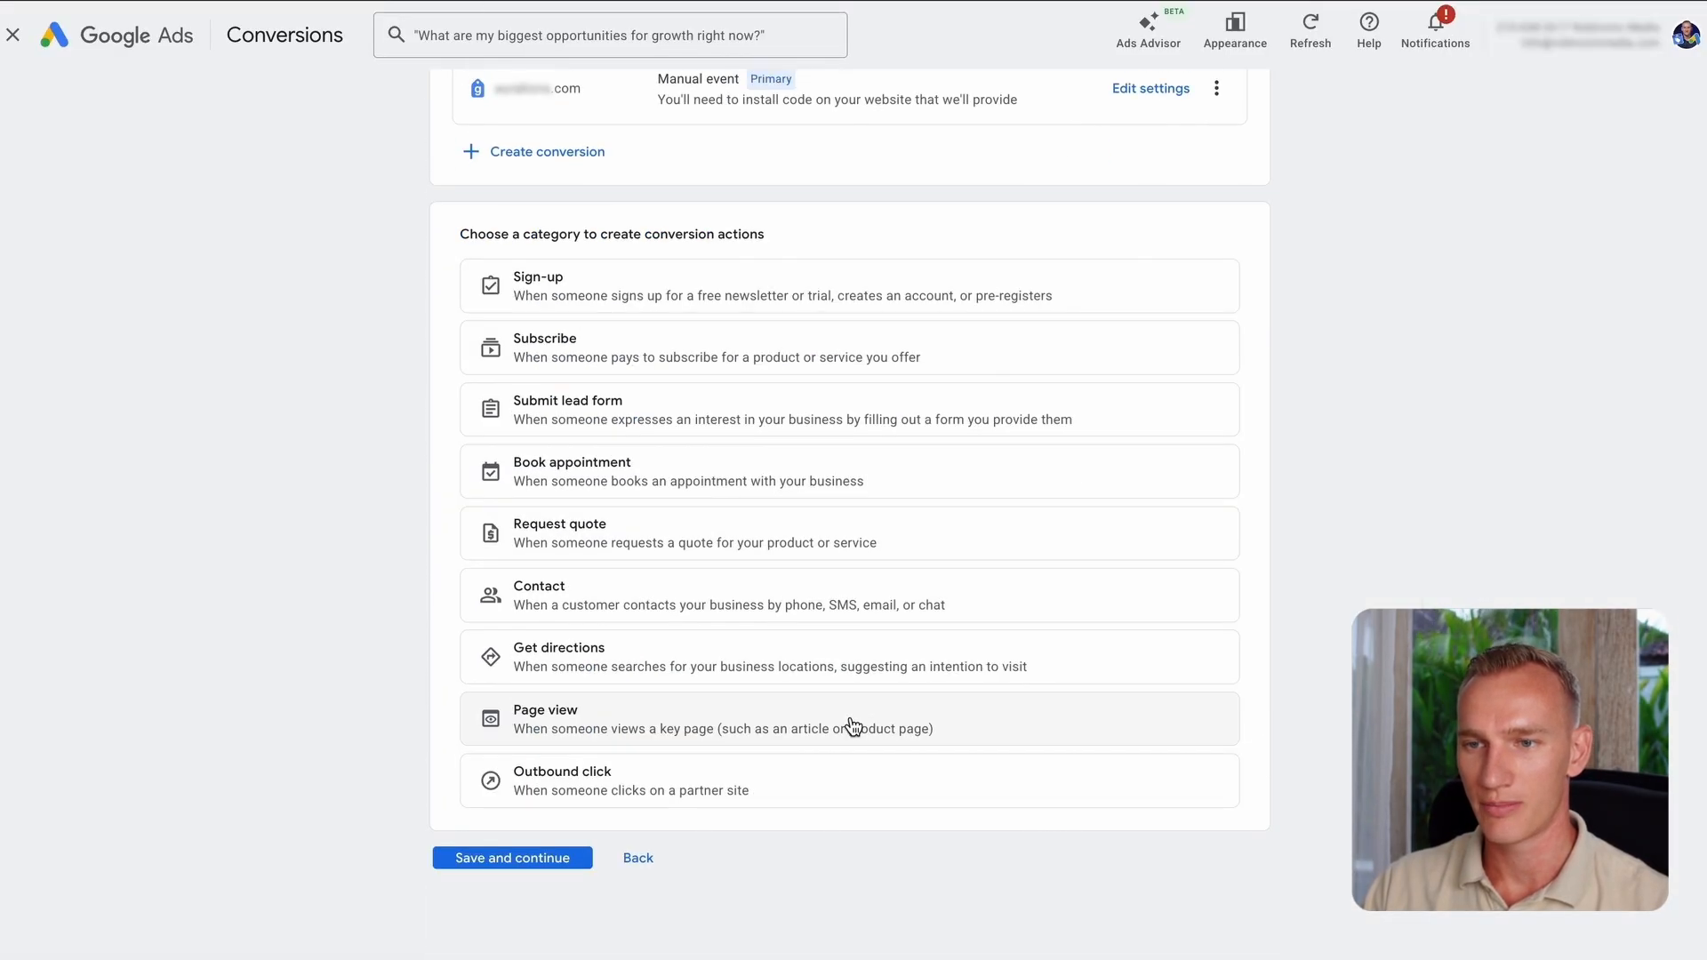
{"action": "left_click", "coordinate": [679, 720]}
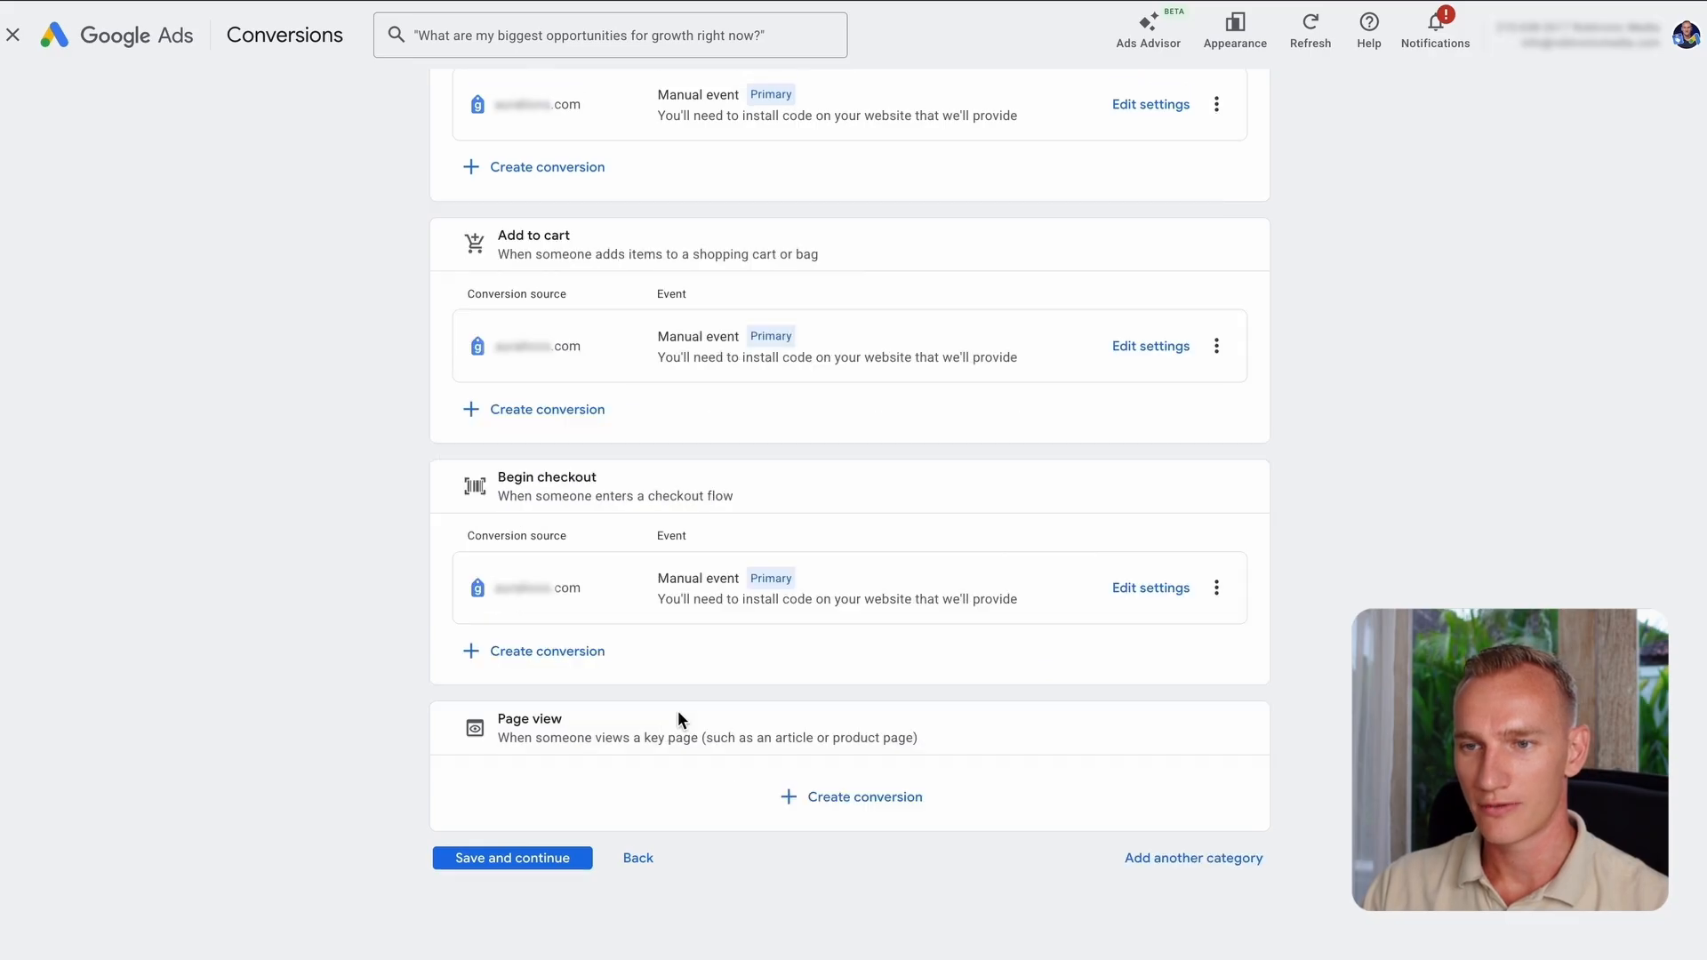
{"action": "left_click", "coordinate": [867, 800]}
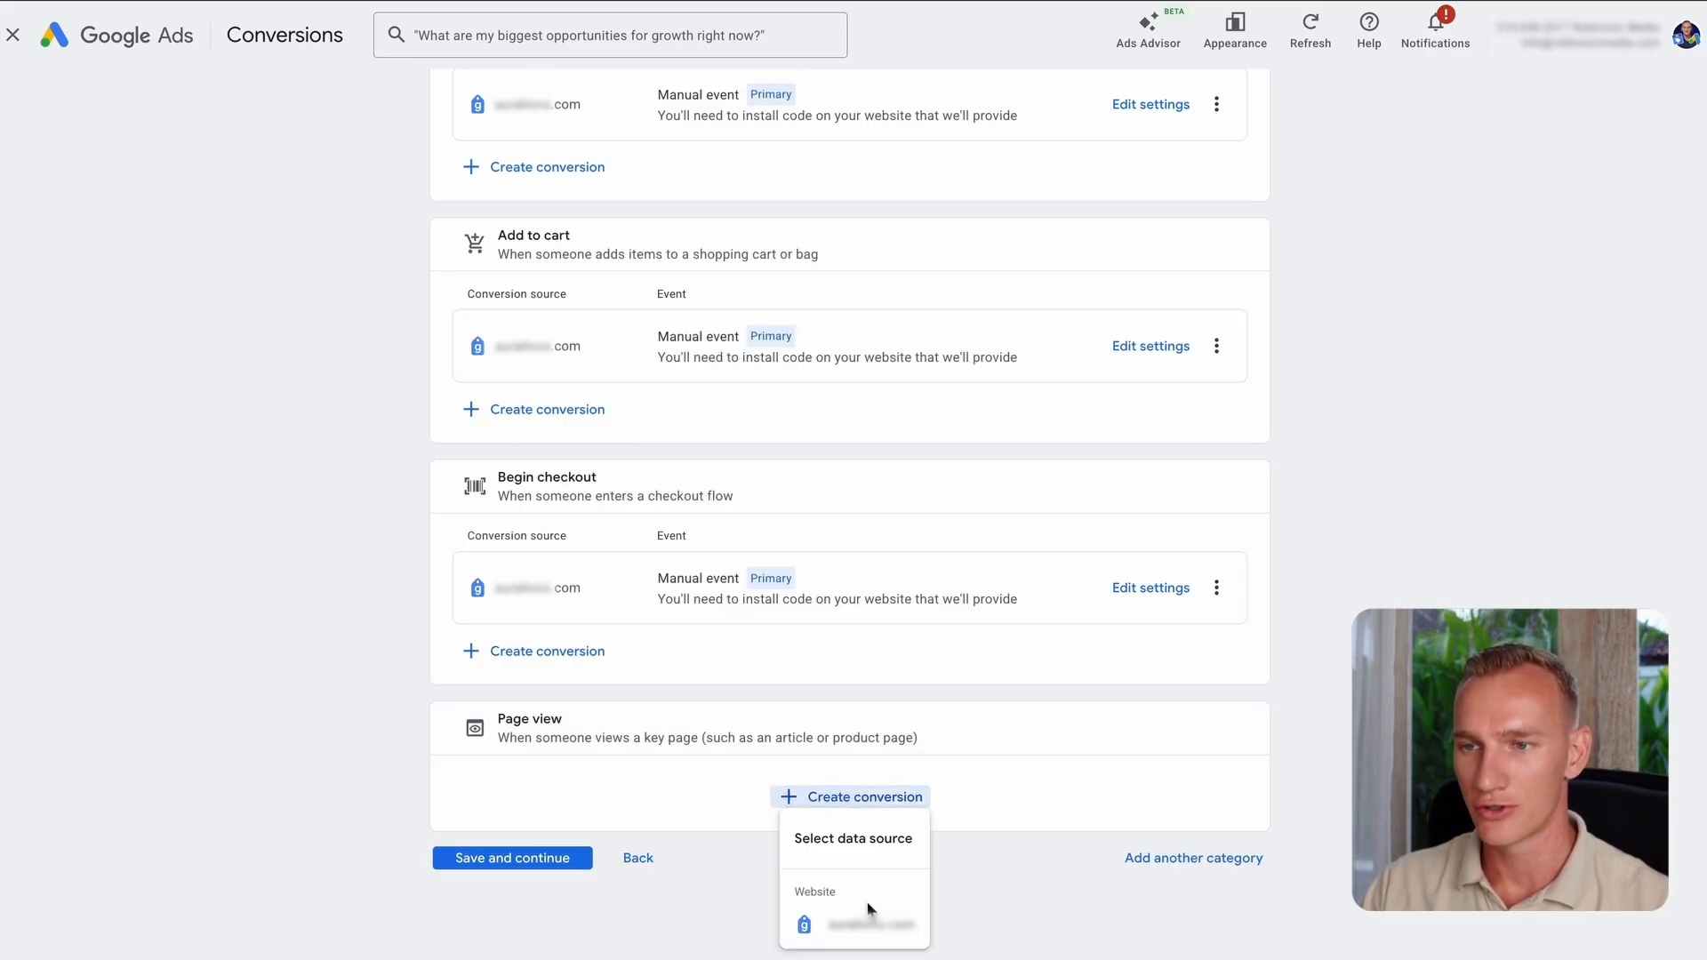
{"action": "left_click", "coordinate": [868, 916]}
{"action": "left_click", "coordinate": [697, 210]}
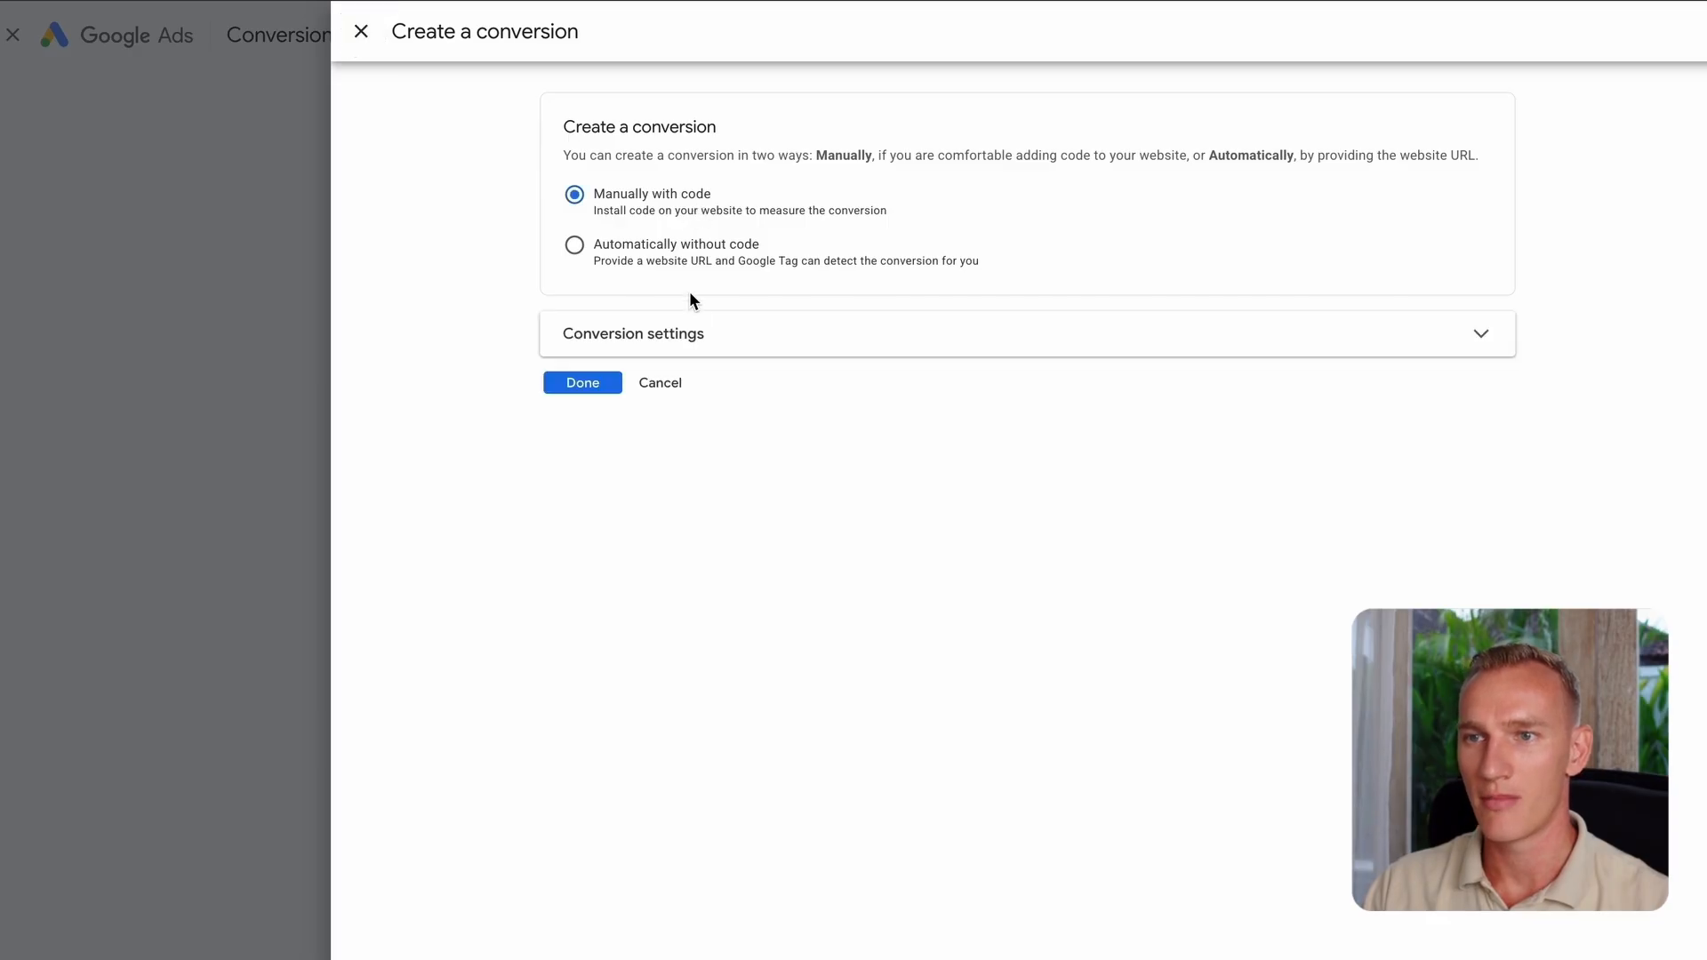
Step: Name the Page view conversion "RTM - PV (wetracked.io)" in its conversion settings by adapting the copied name
{"action": "left_click", "coordinate": [702, 341]}
{"action": "scroll", "coordinate": [890, 622], "scroll_direction": "down", "scroll_amount": 2}
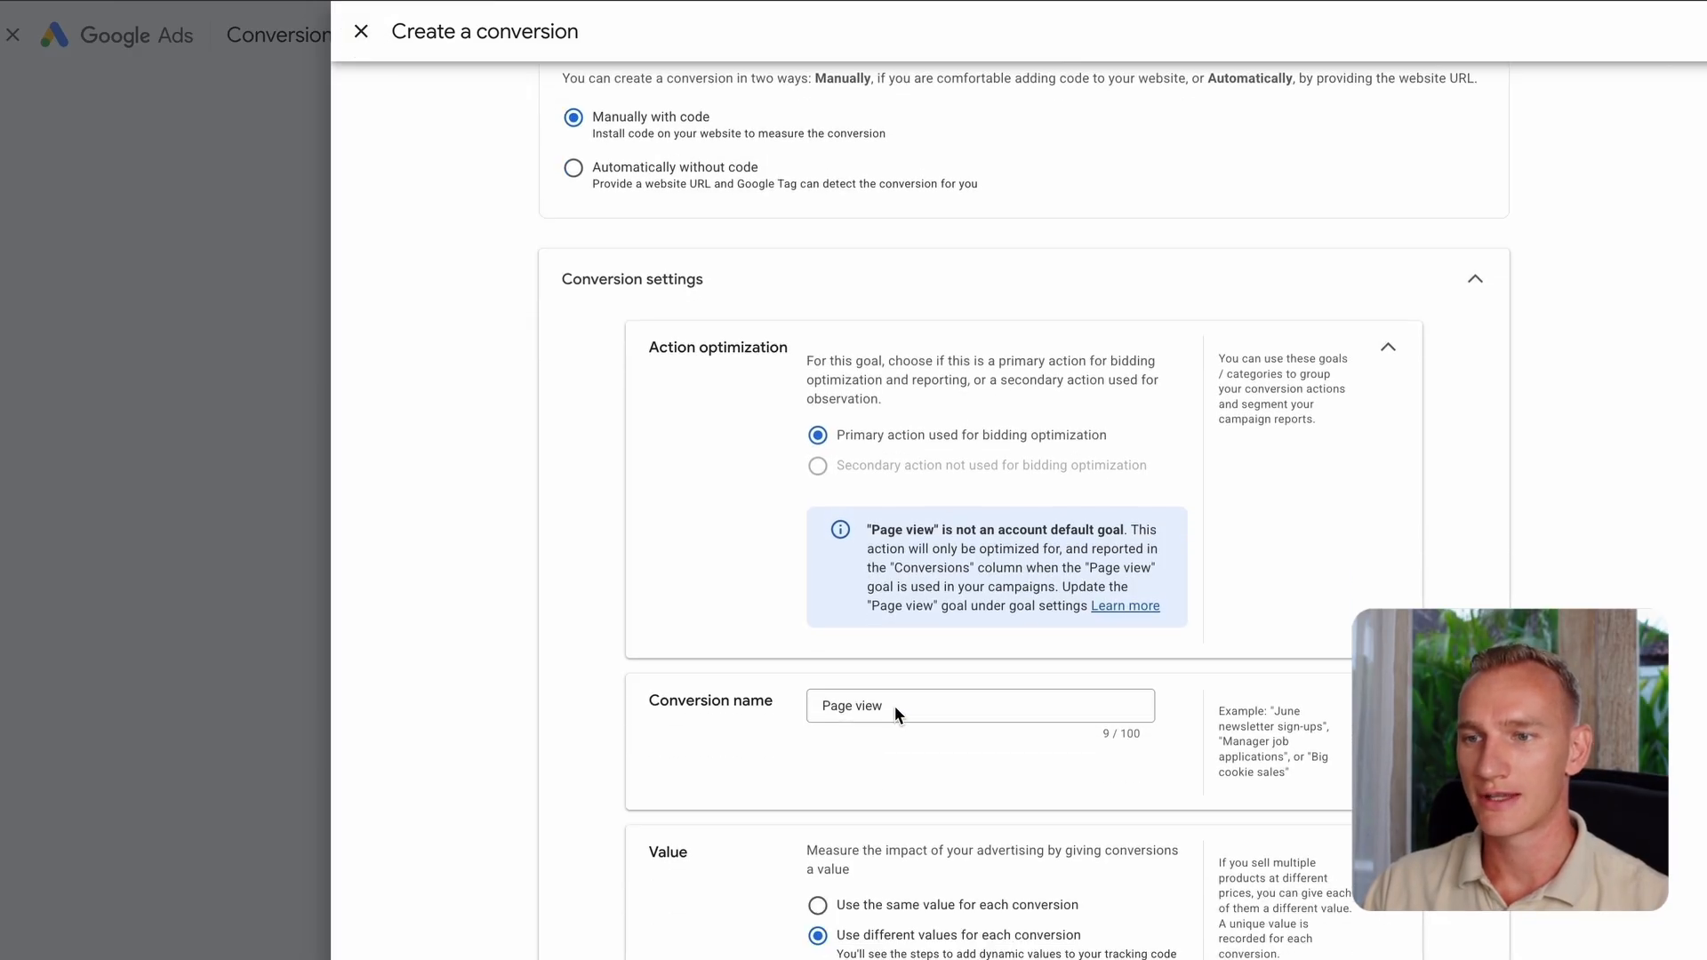
{"action": "triple_click", "coordinate": [852, 656]}
{"action": "double_click", "coordinate": [891, 659]}
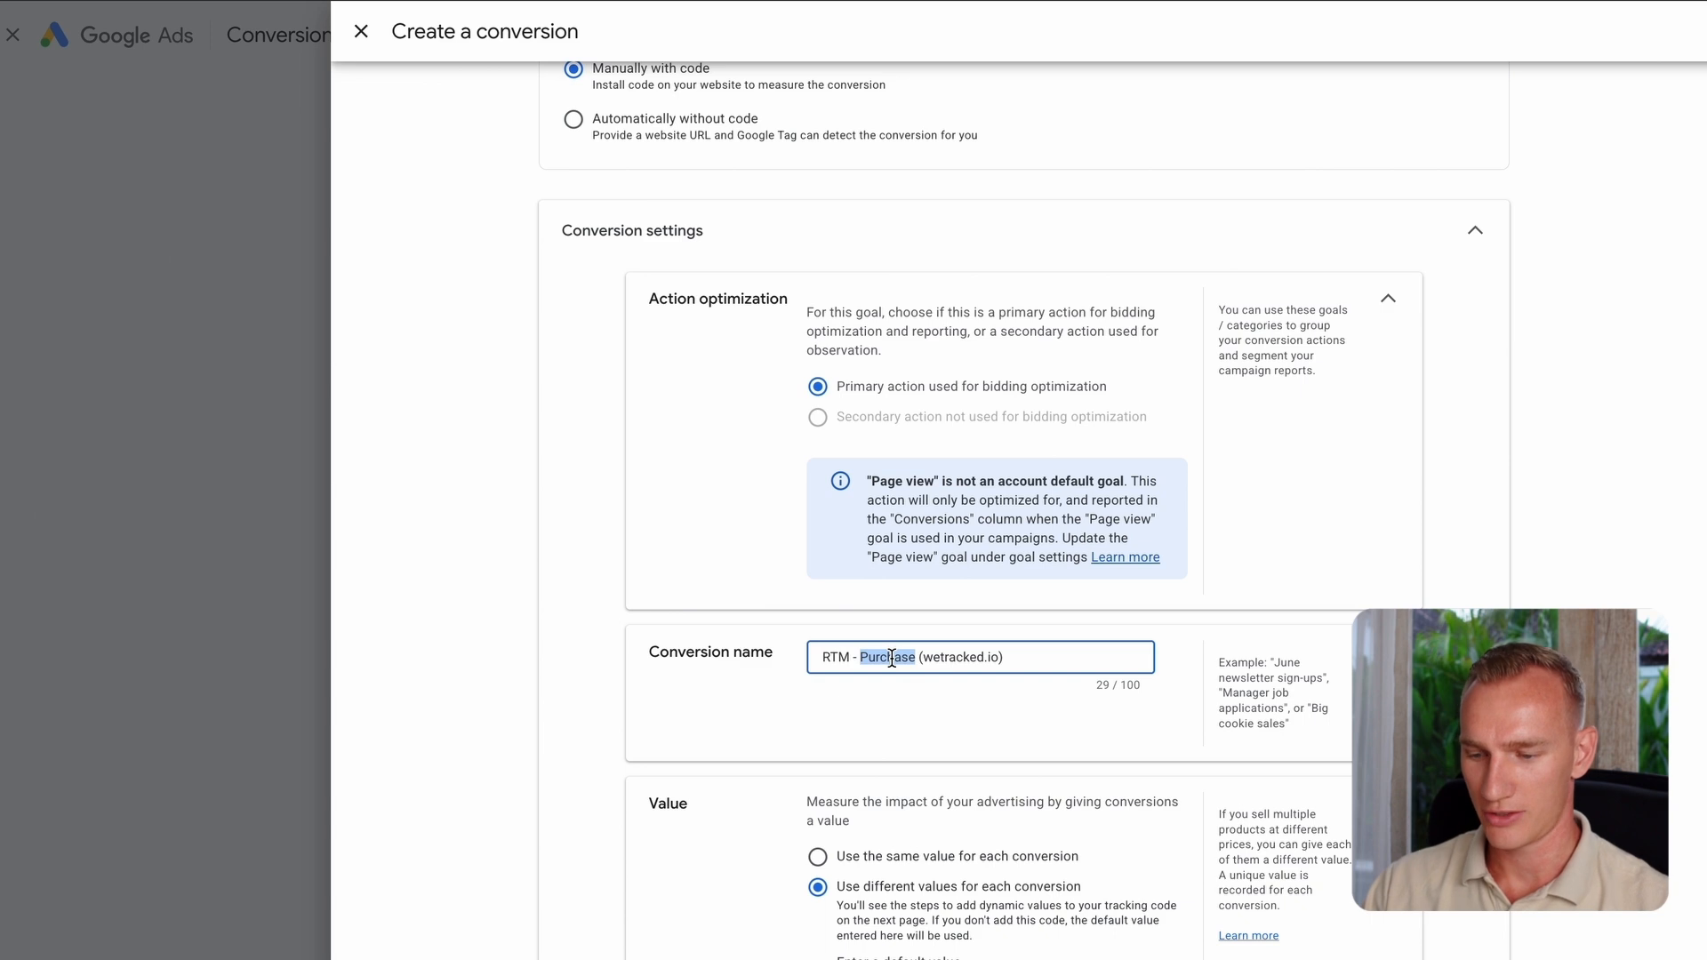
{"action": "type", "text": "PV"}
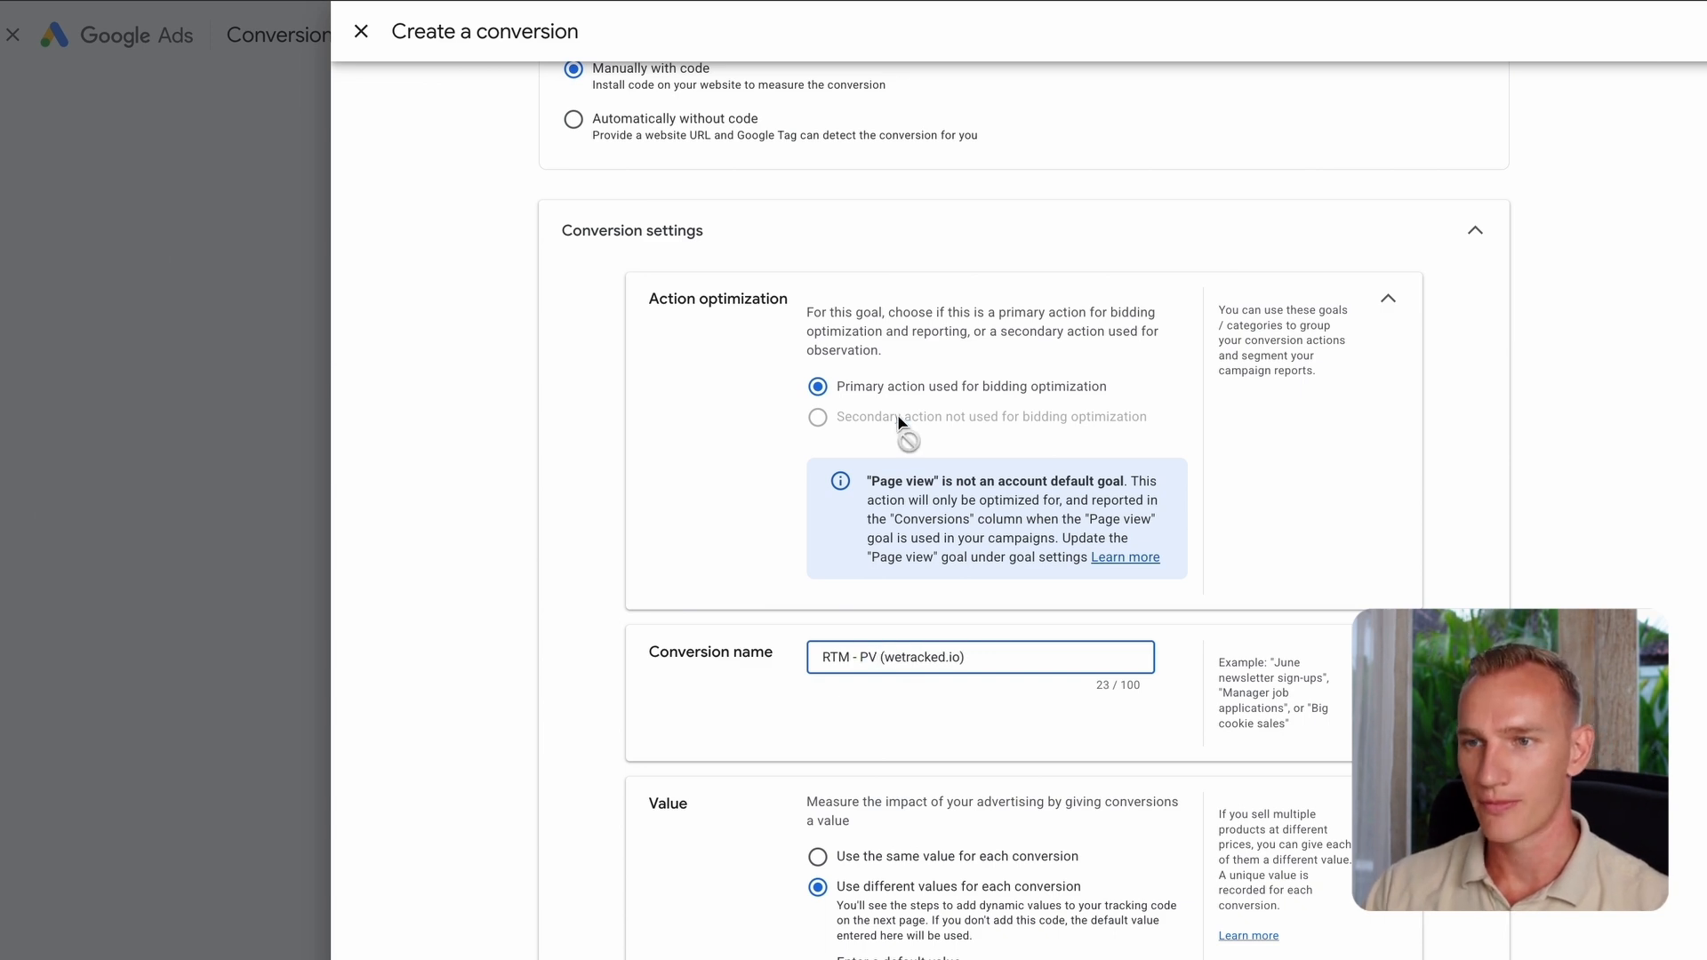
Step: Have the Page view conversion use the same value for each conversion, with no currency set
{"action": "scroll", "coordinate": [899, 425], "scroll_direction": "down", "scroll_amount": 4}
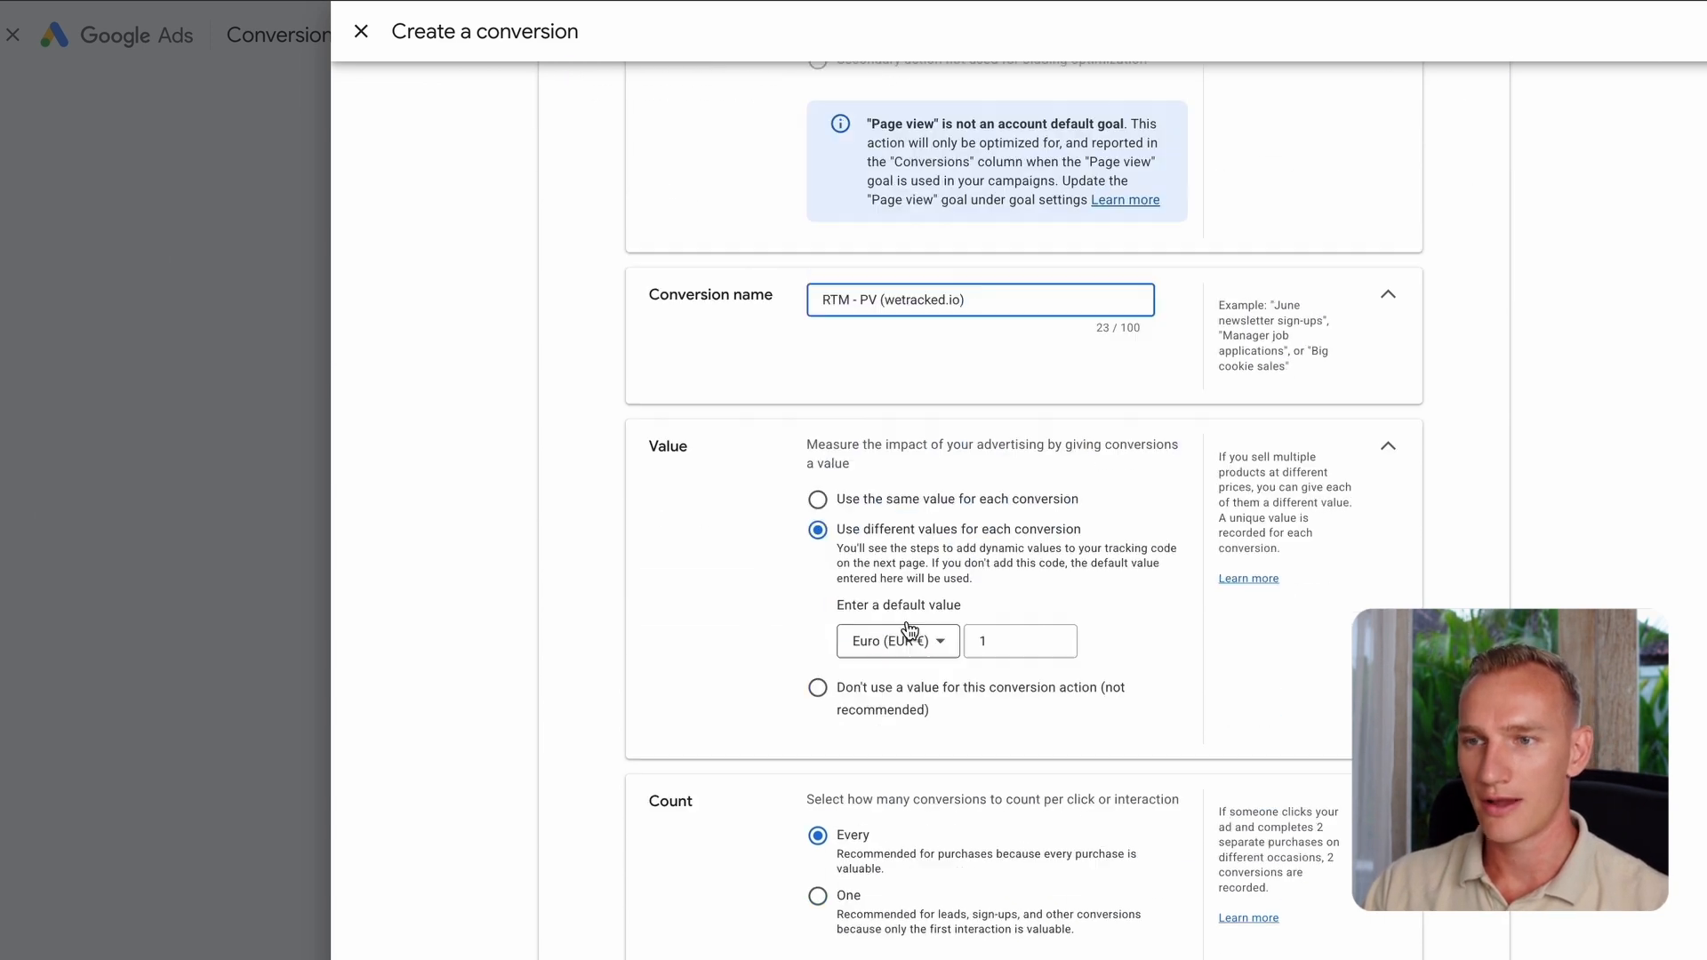
{"action": "left_click", "coordinate": [886, 513]}
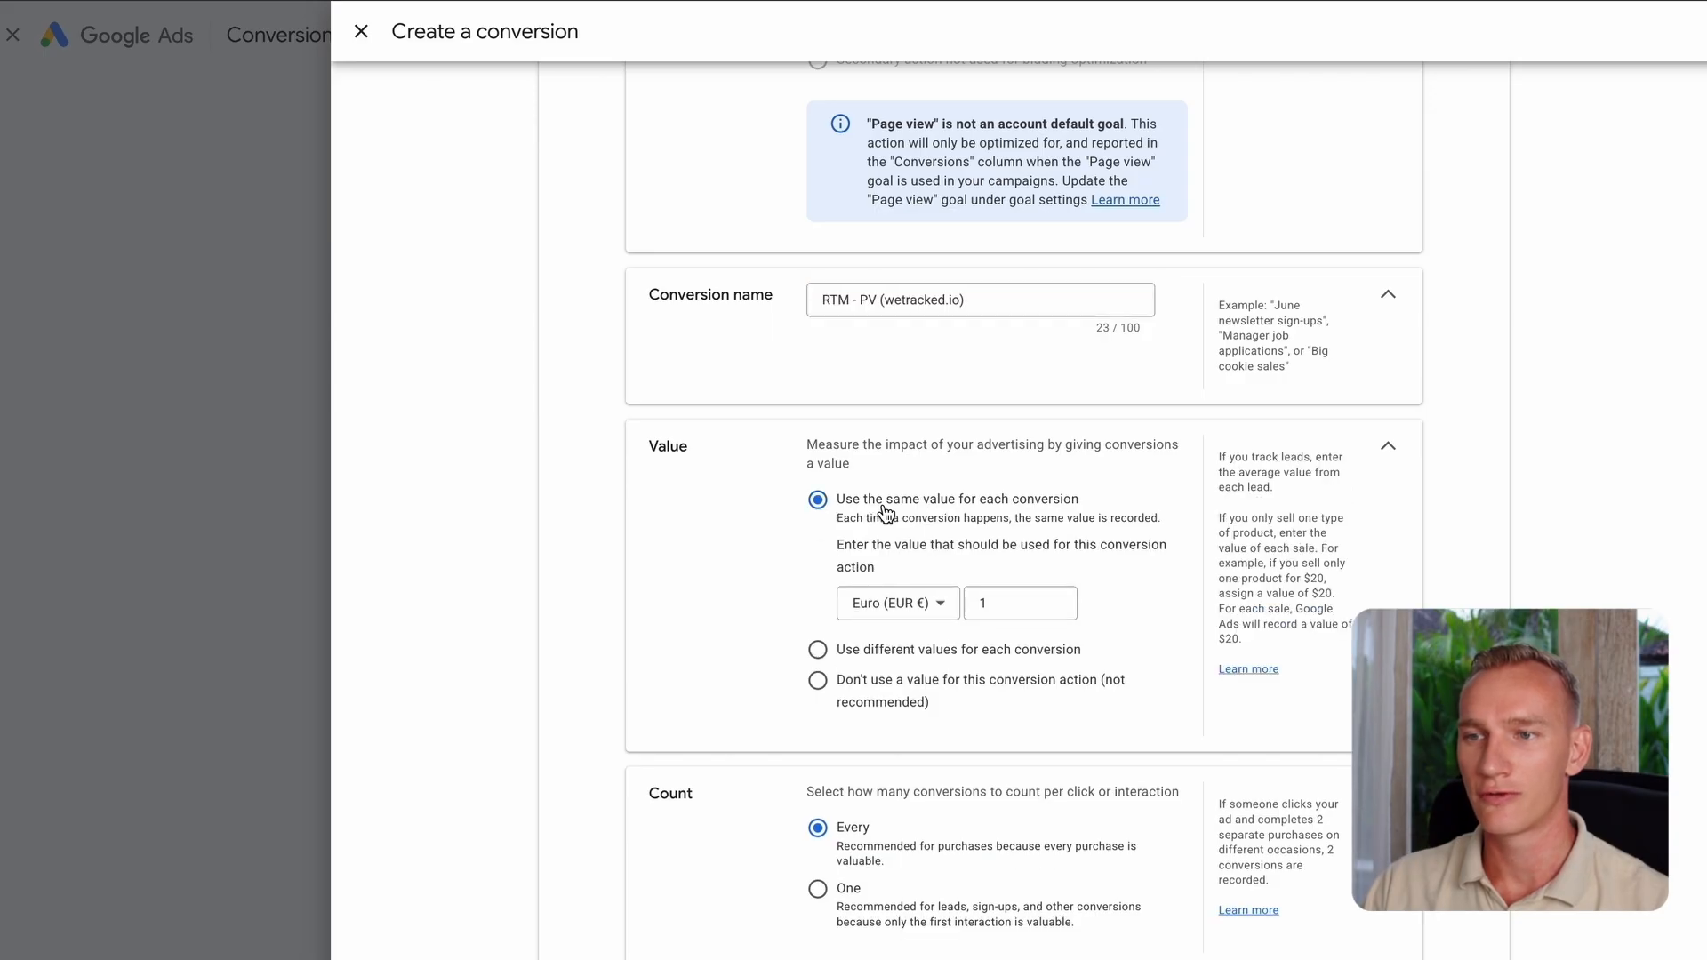
{"action": "left_click", "coordinate": [907, 605]}
{"action": "scroll", "coordinate": [941, 658], "scroll_direction": "up", "scroll_amount": 2}
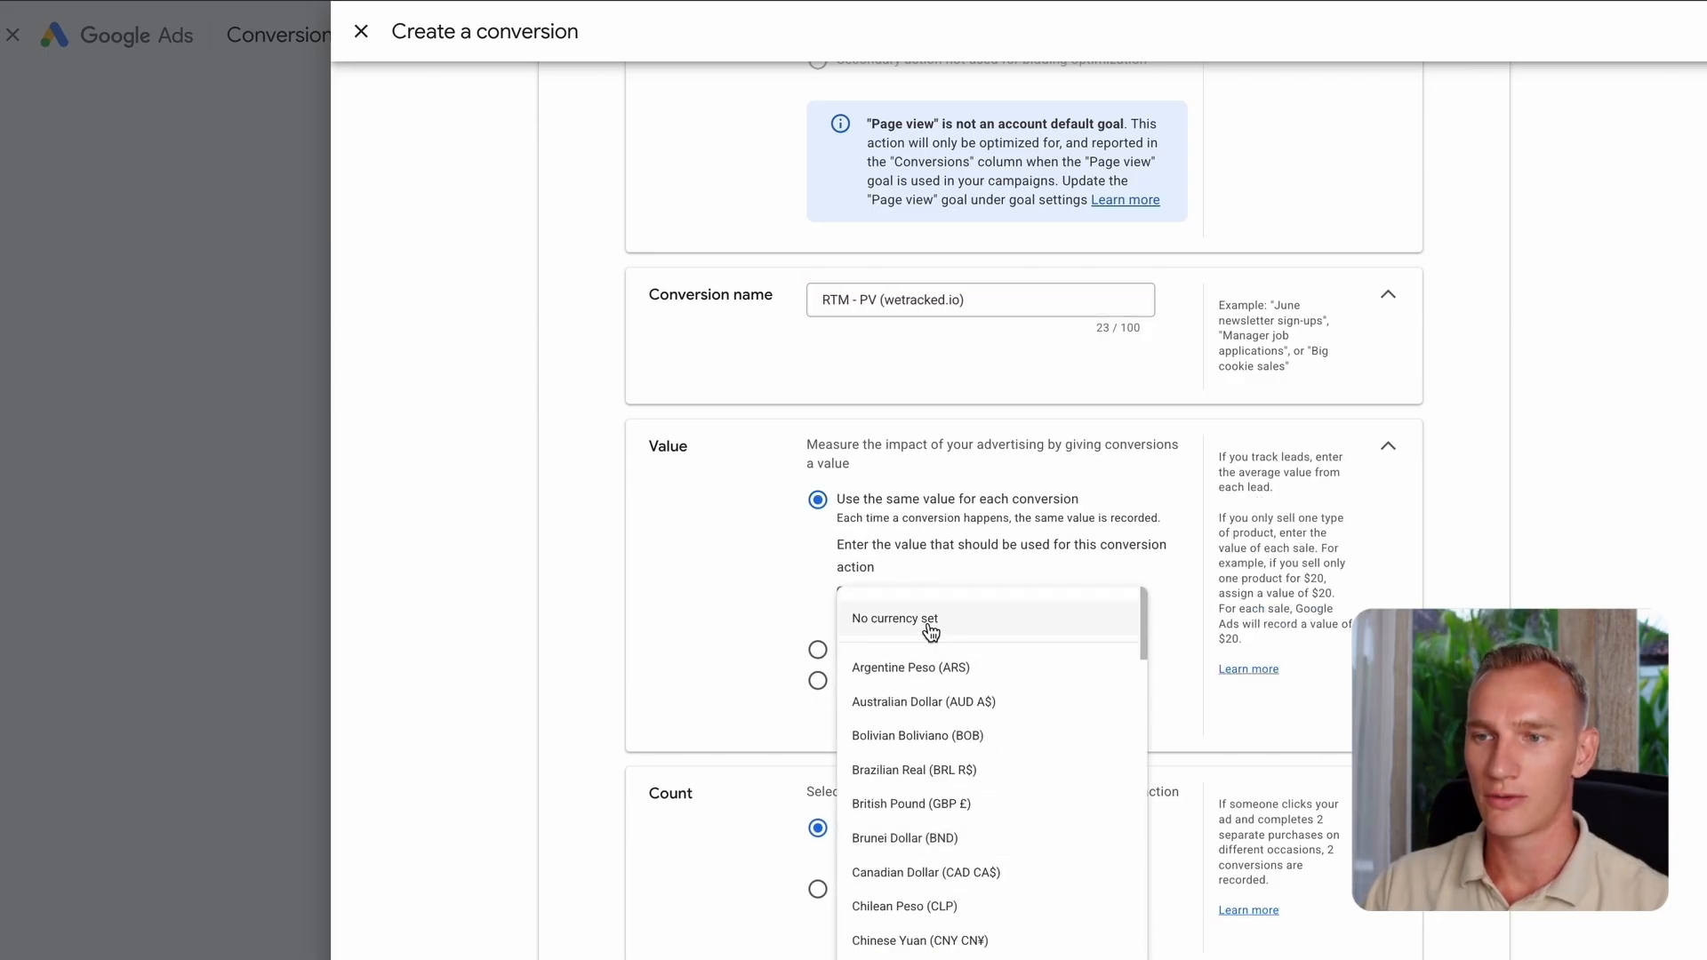
{"action": "left_click", "coordinate": [930, 629]}
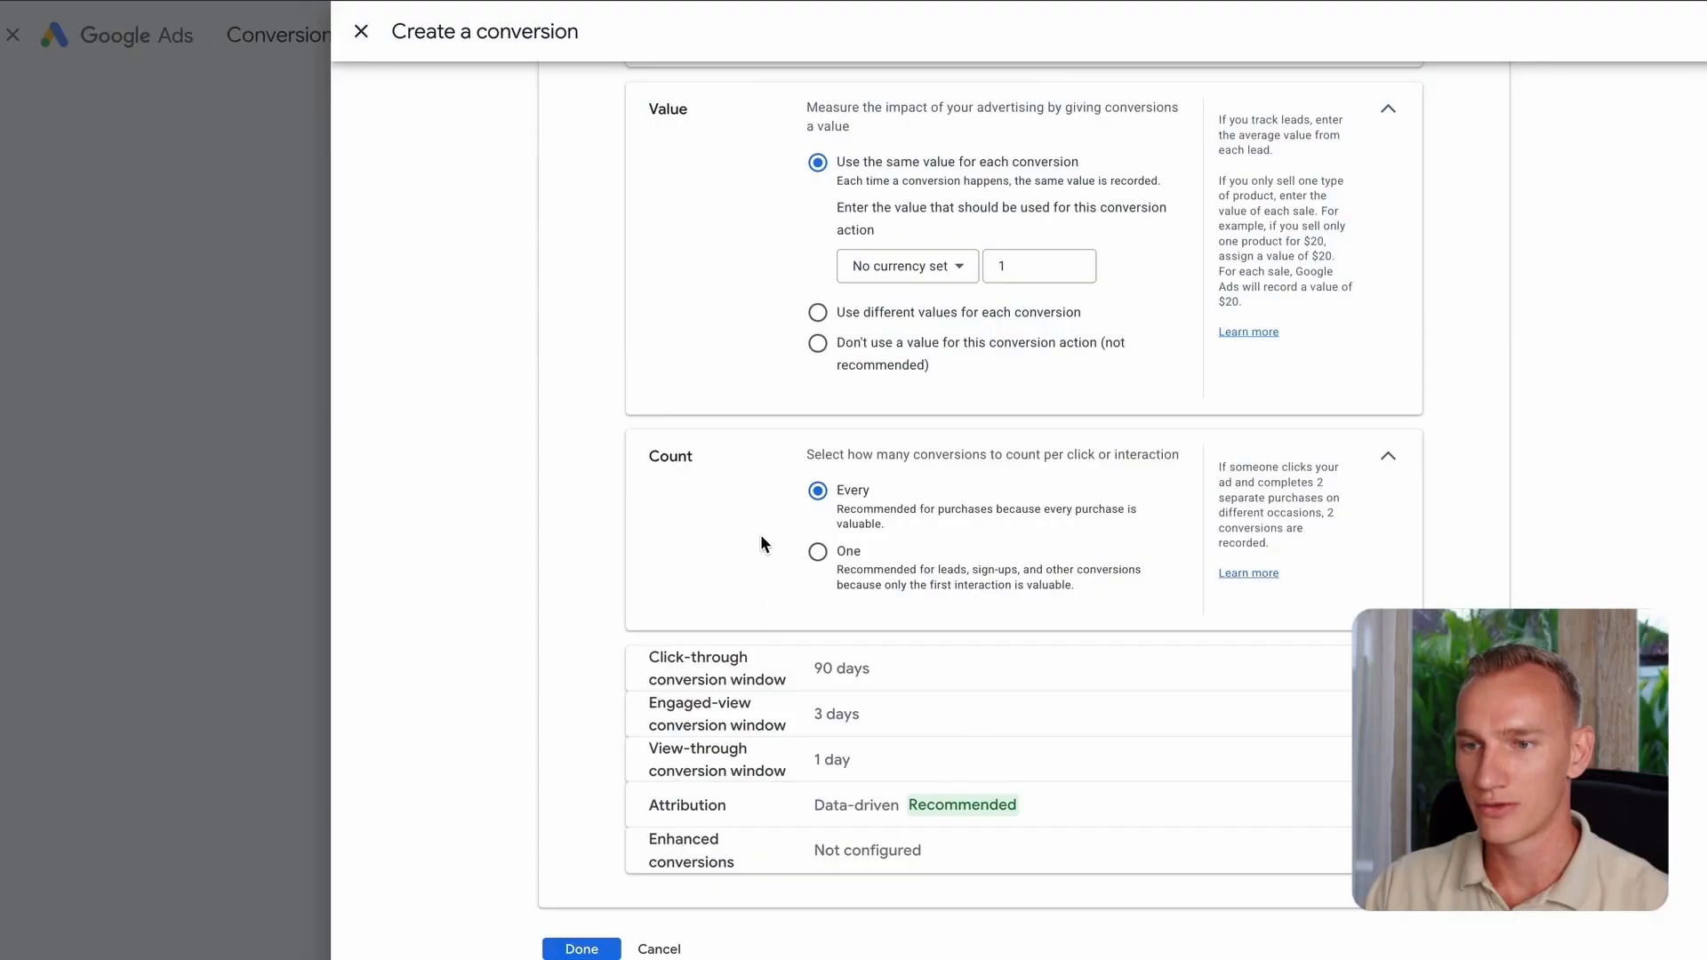
Step: Finish the Page view conversion with its other settings kept, and save the four conversion actions
{"action": "left_click", "coordinate": [594, 948]}
{"action": "scroll", "coordinate": [601, 951], "scroll_direction": "down", "scroll_amount": 1}
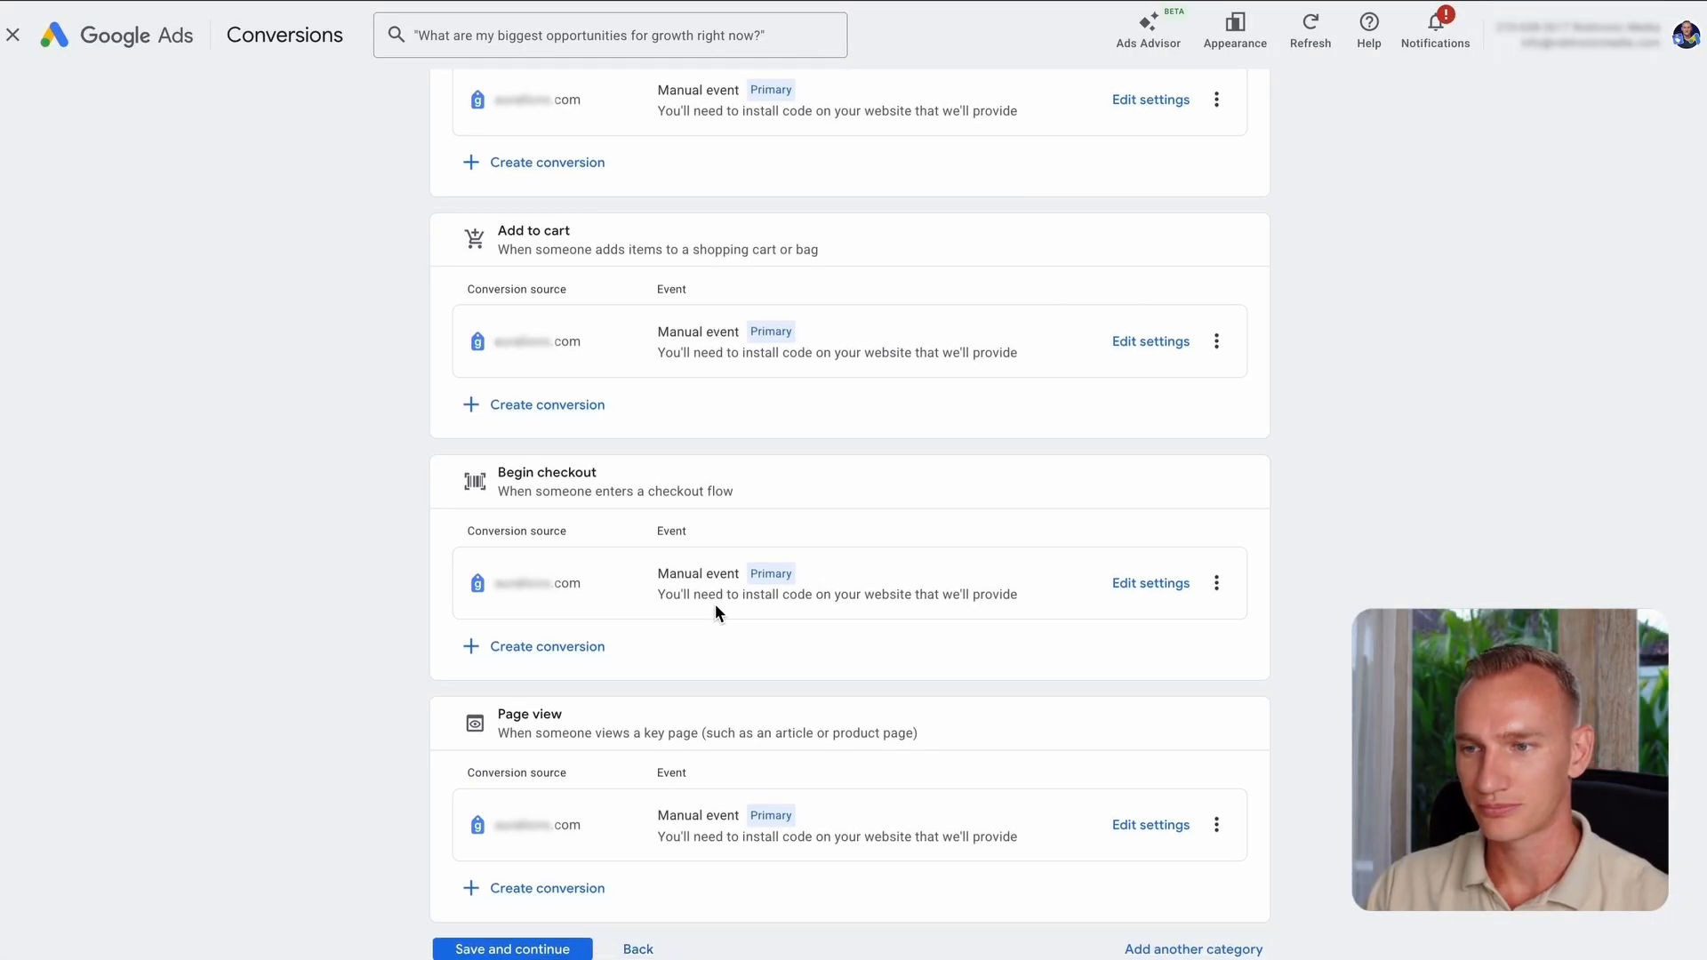
{"action": "left_click", "coordinate": [523, 859]}
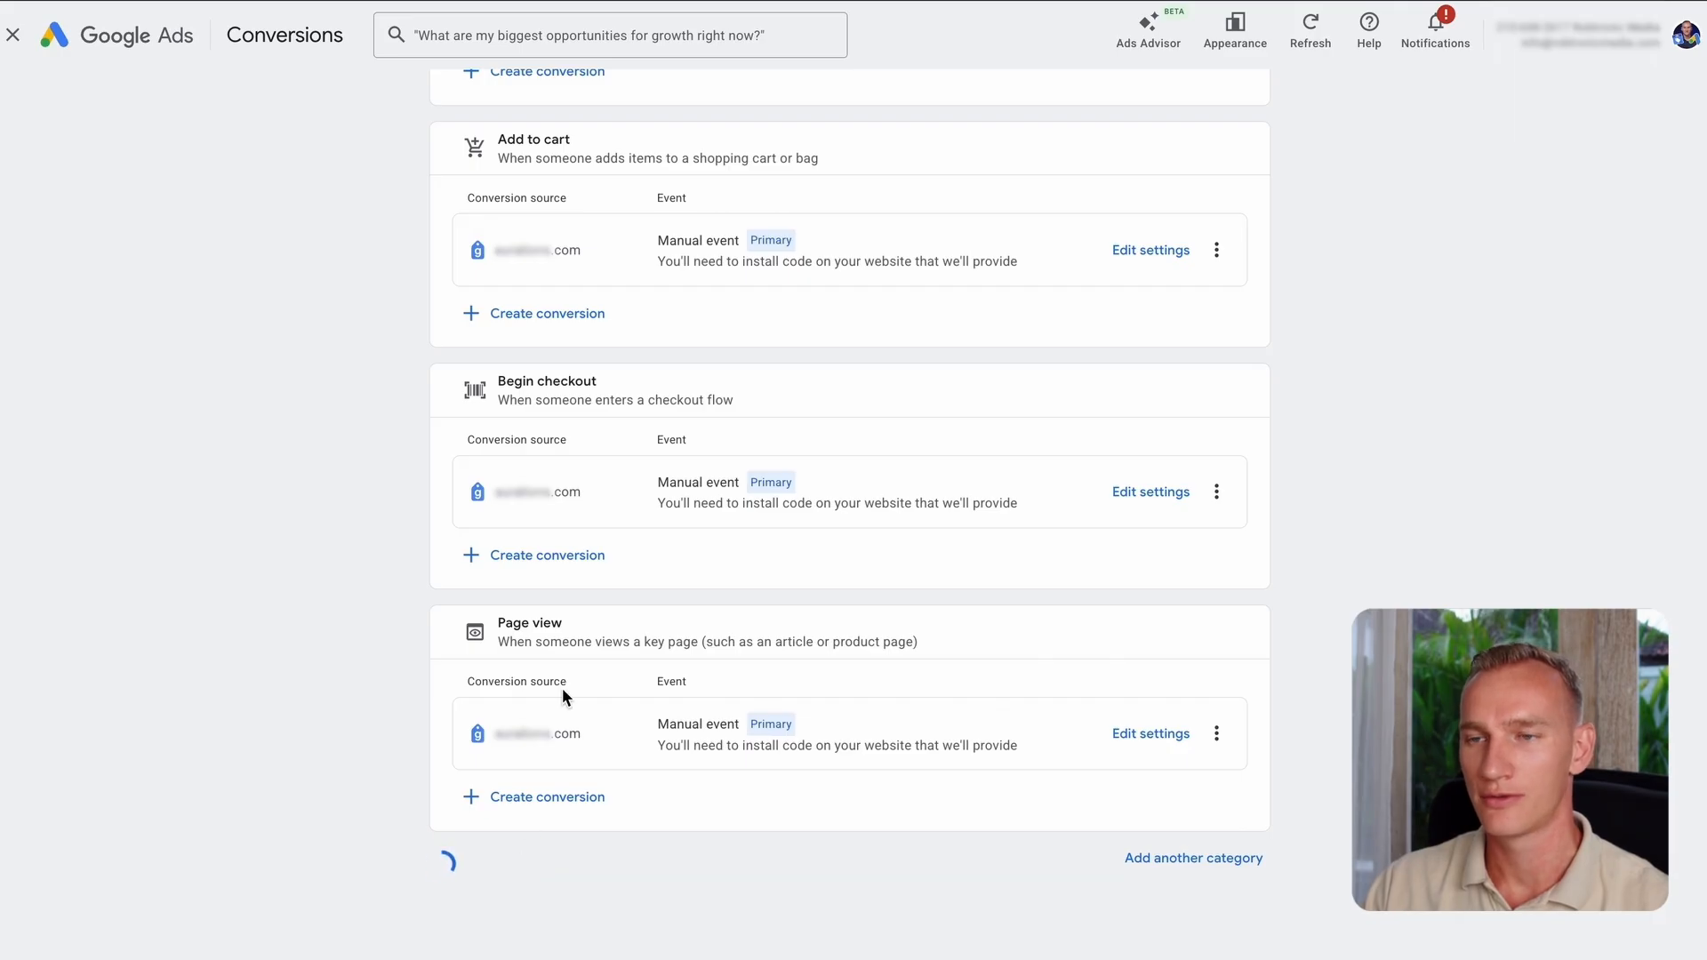
Step: Copy the conversion ID from the Google Tag Manager setup instructions into the Conversion ID of the Google pixel in wetracked.io
{"action": "scroll", "coordinate": [1023, 533], "scroll_direction": "down", "scroll_amount": 1}
{"action": "scroll", "coordinate": [1019, 546], "scroll_direction": "down", "scroll_amount": 4}
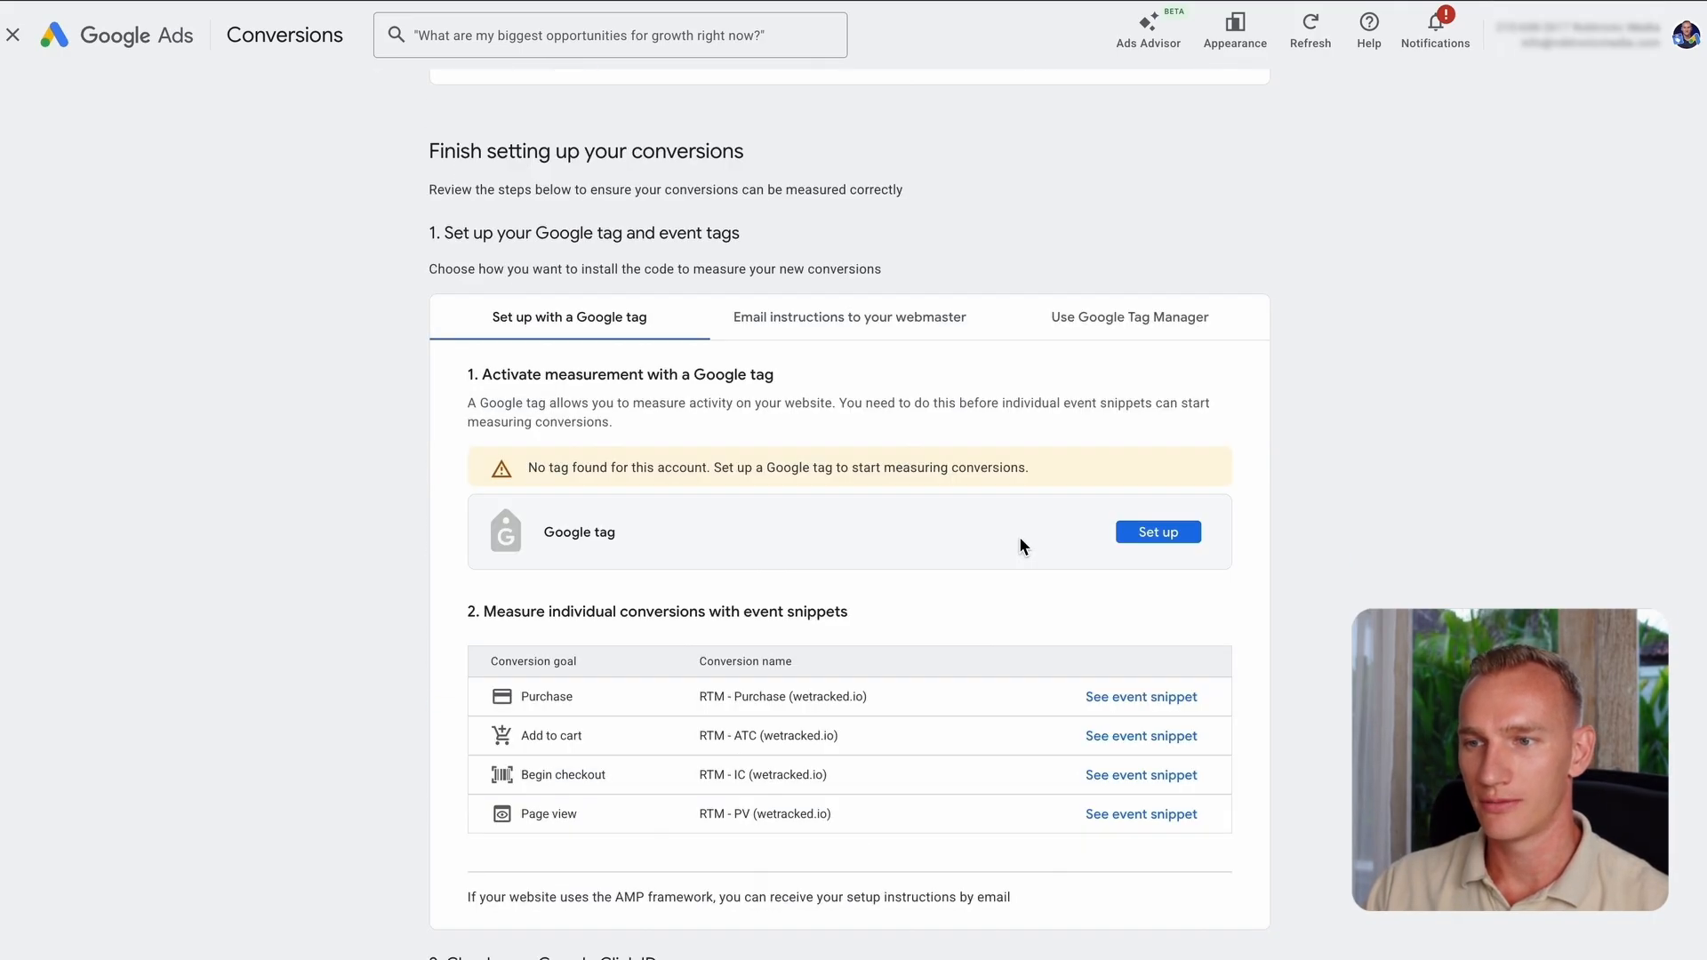
{"action": "left_click", "coordinate": [1111, 325]}
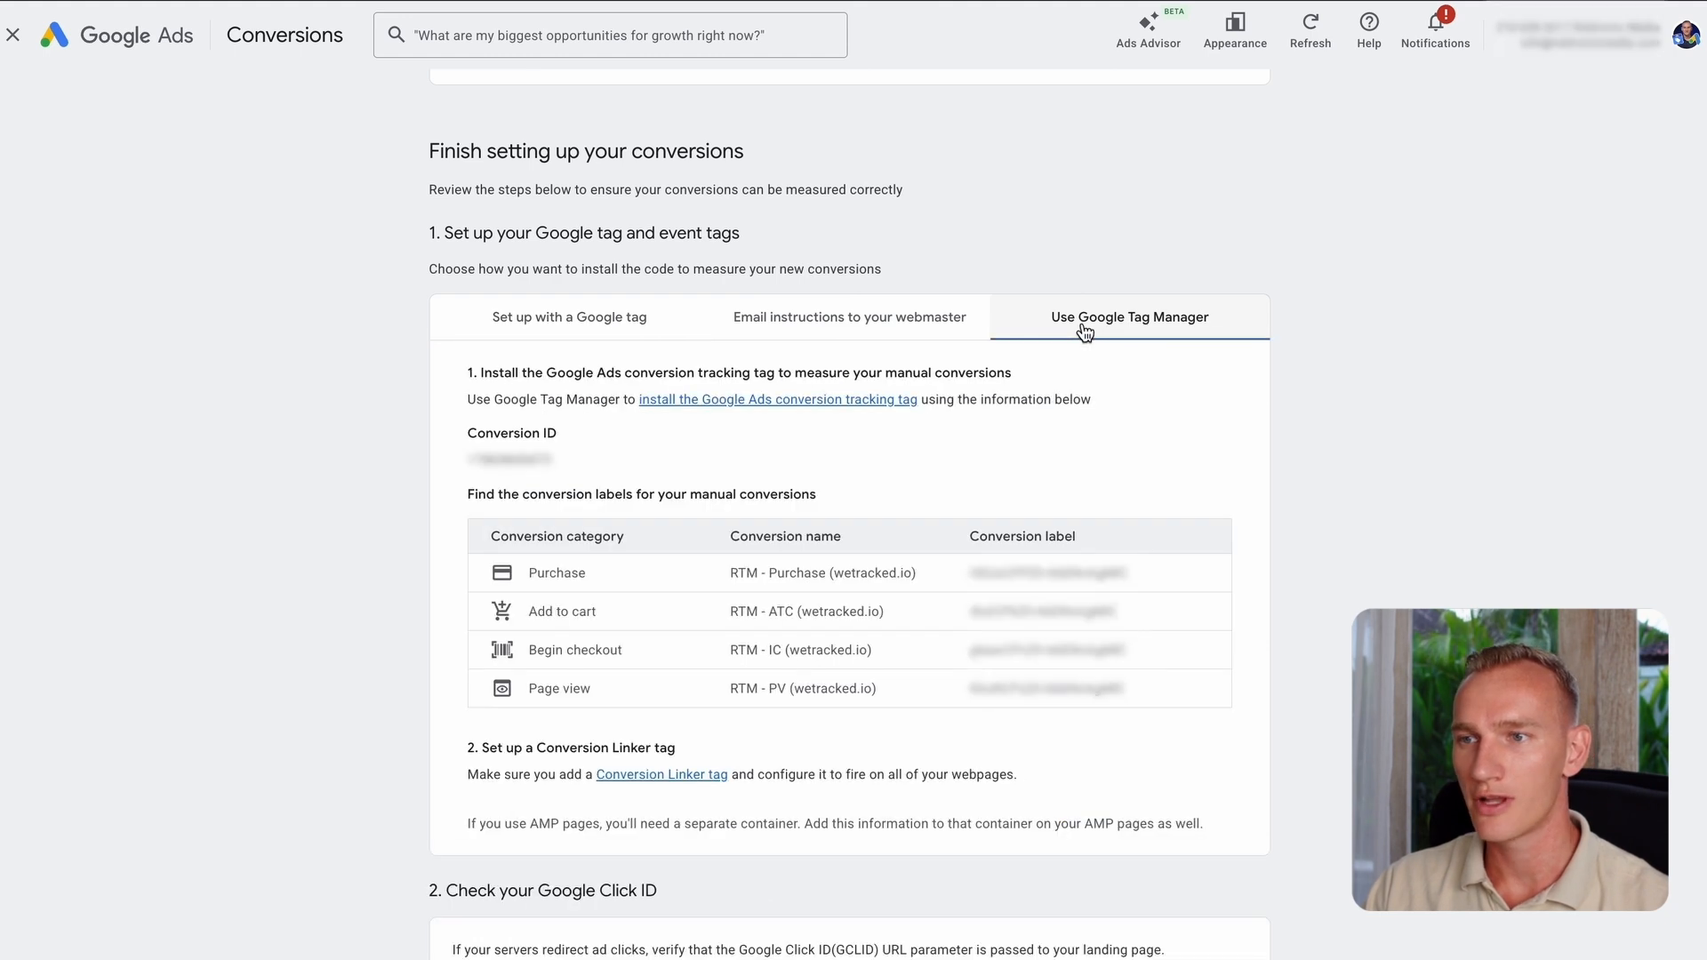
{"action": "scroll", "coordinate": [897, 511], "scroll_direction": "down", "scroll_amount": 1}
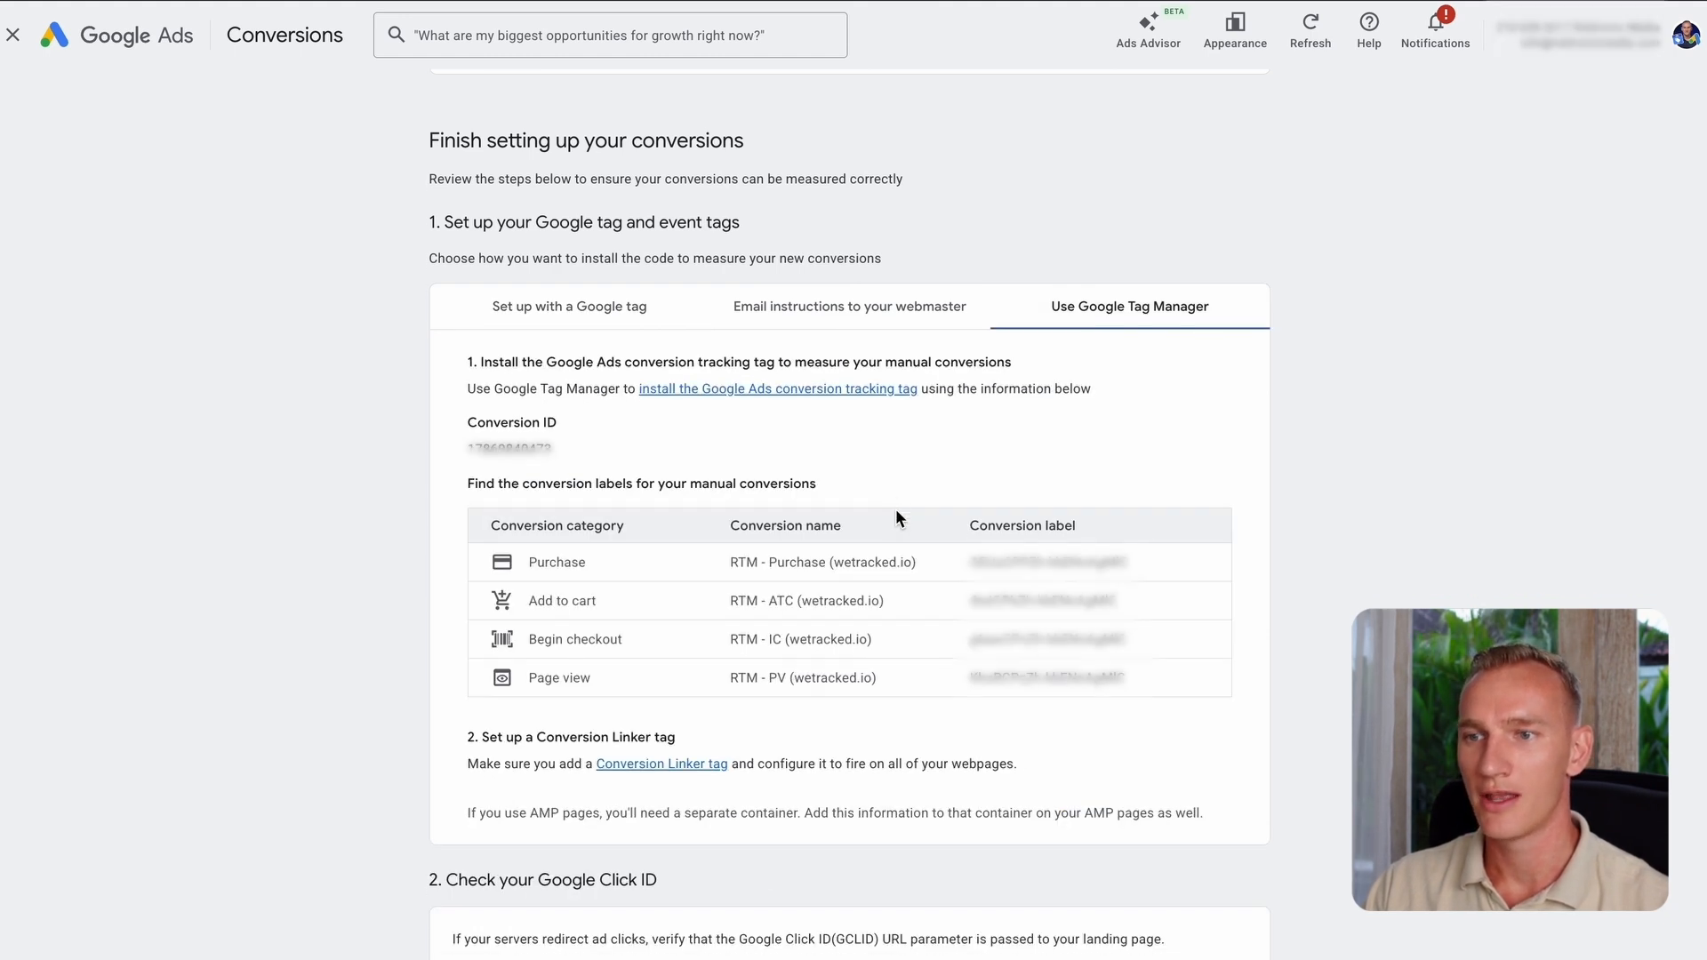
{"action": "double_click", "coordinate": [526, 450]}
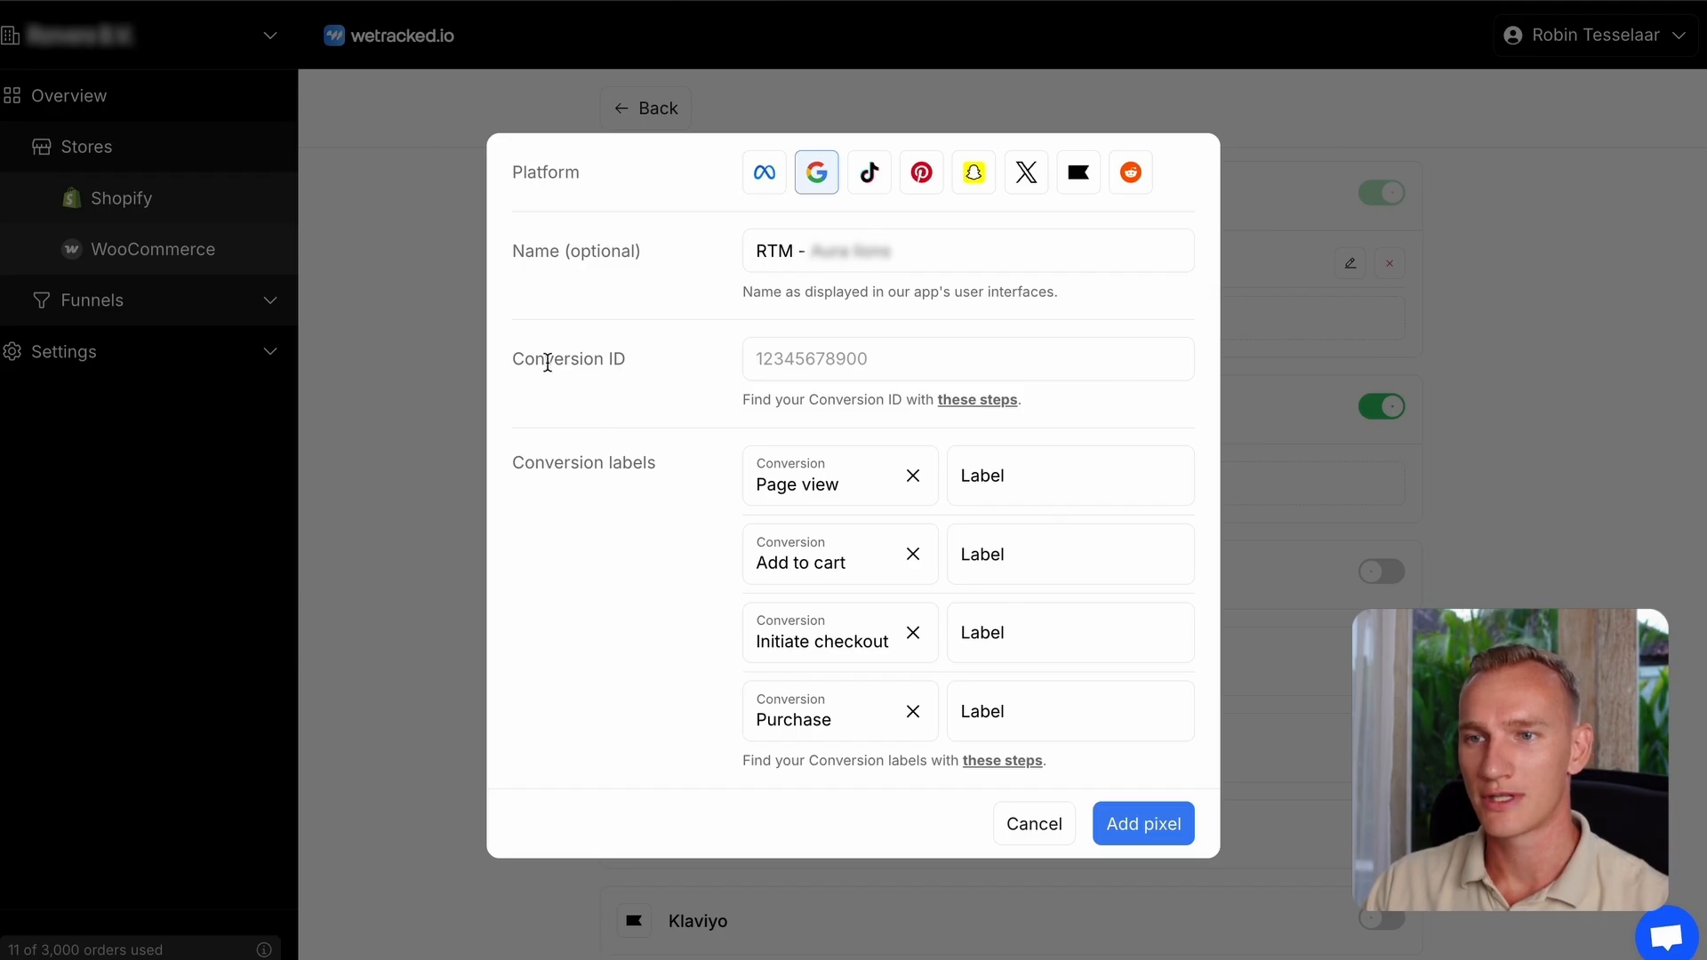
{"action": "left_click", "coordinate": [783, 352]}
{"action": "key", "text": "ctrl+v"}
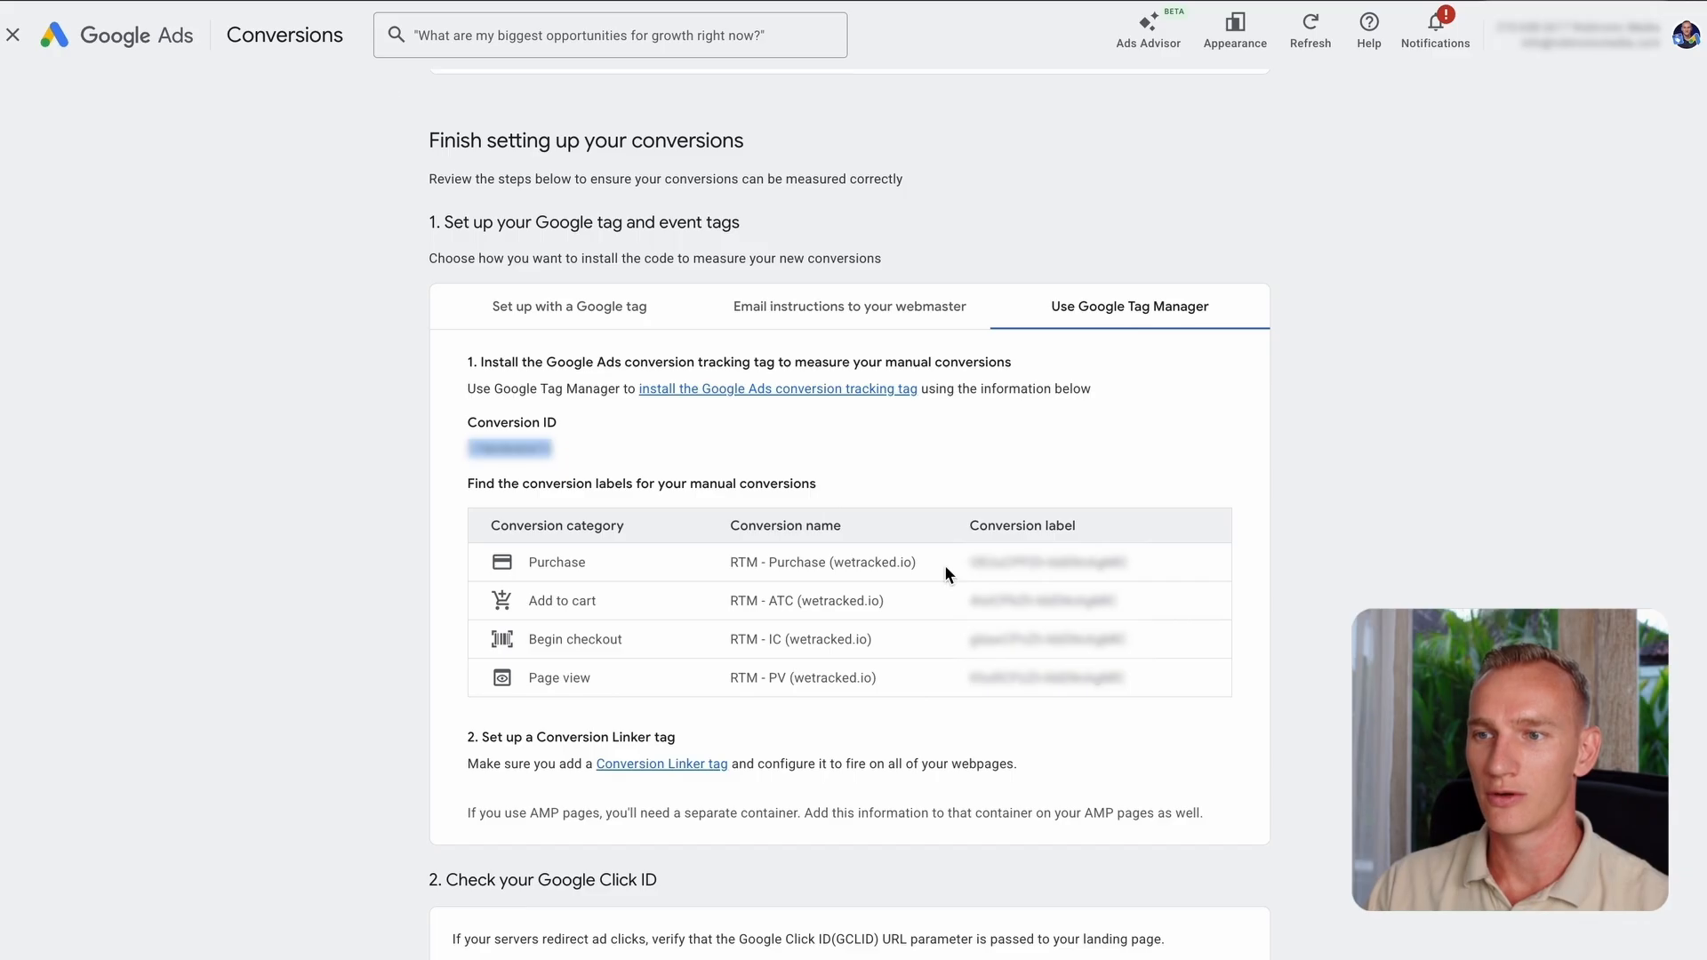
Step: Copy the Purchase and Add to cart conversion labels from Google Ads into the matching labels of the wetracked.io pixel
{"action": "left_click_drag", "start_coordinate": [971, 562], "coordinate": [1131, 562]}
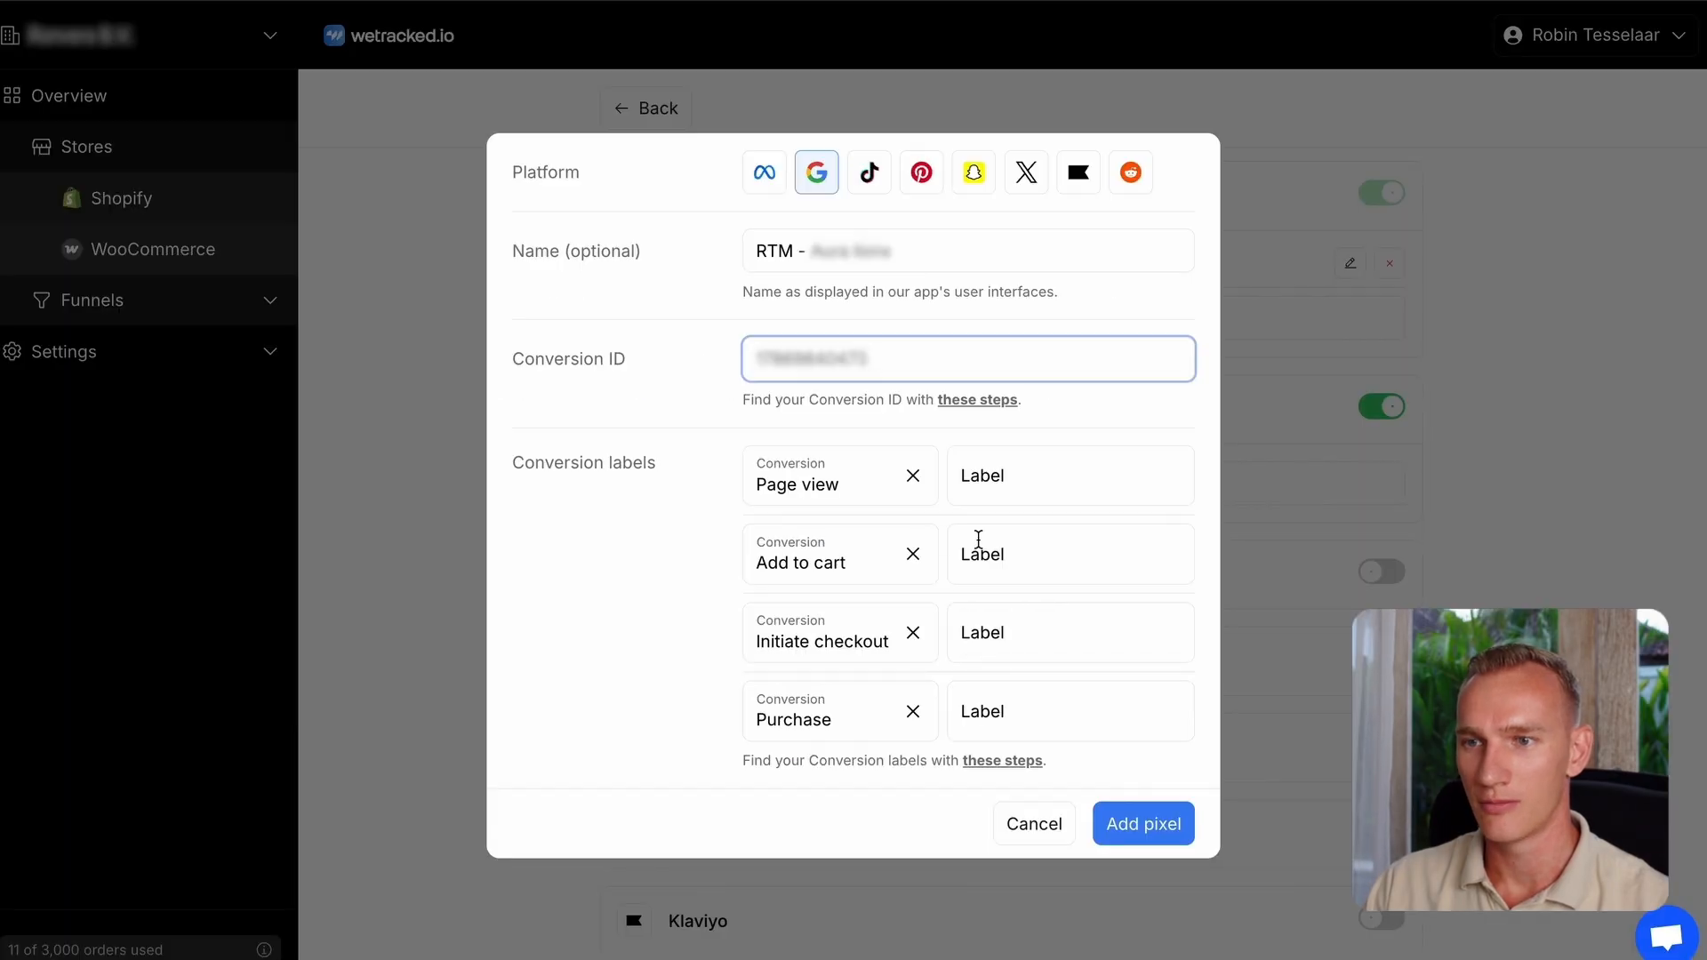
{"action": "left_click", "coordinate": [1014, 722]}
{"action": "key", "text": "ctrl+v"}
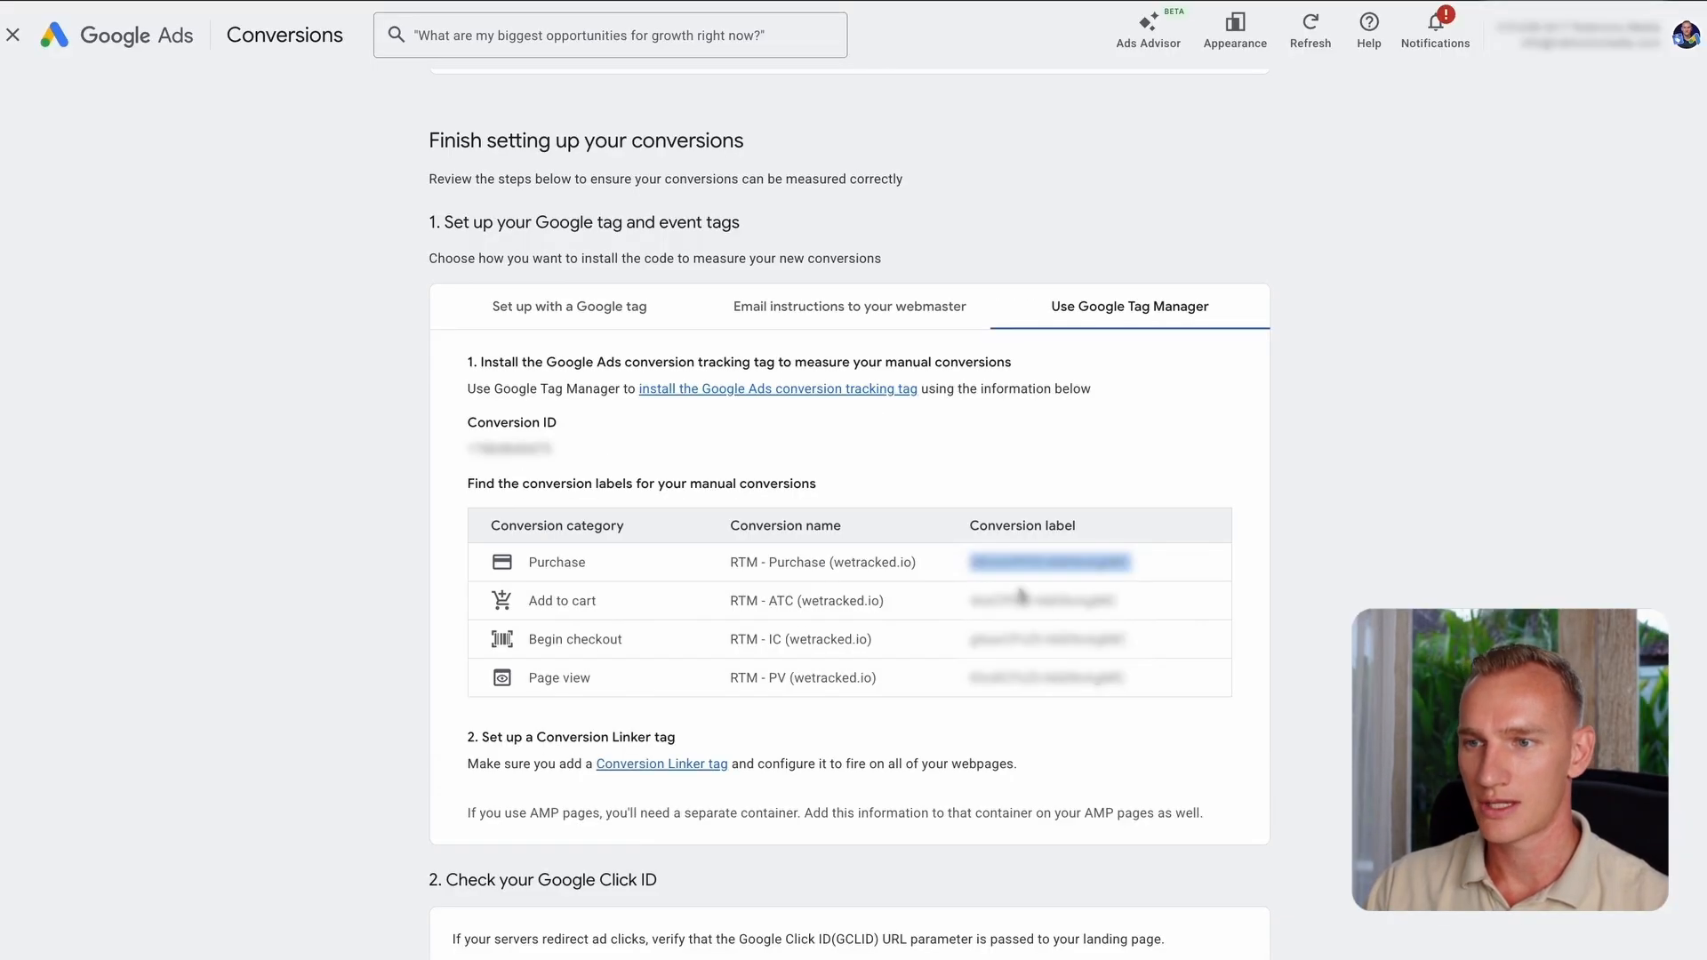
{"action": "double_click", "coordinate": [1013, 602]}
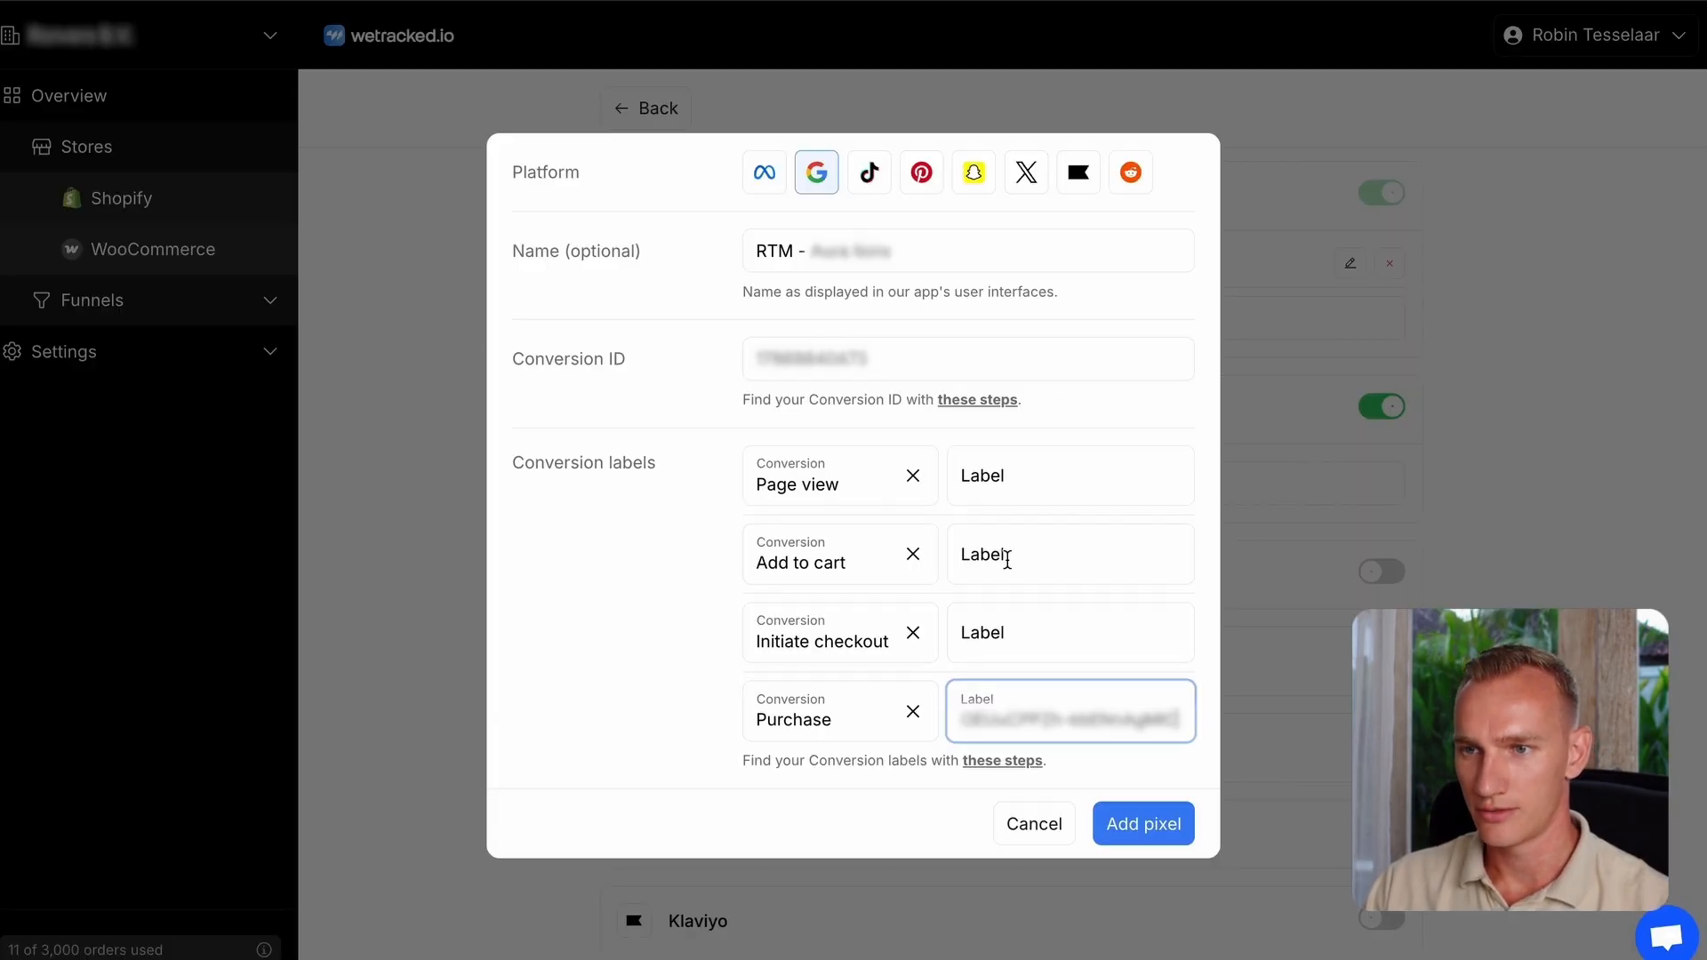
{"action": "left_click", "coordinate": [1008, 557]}
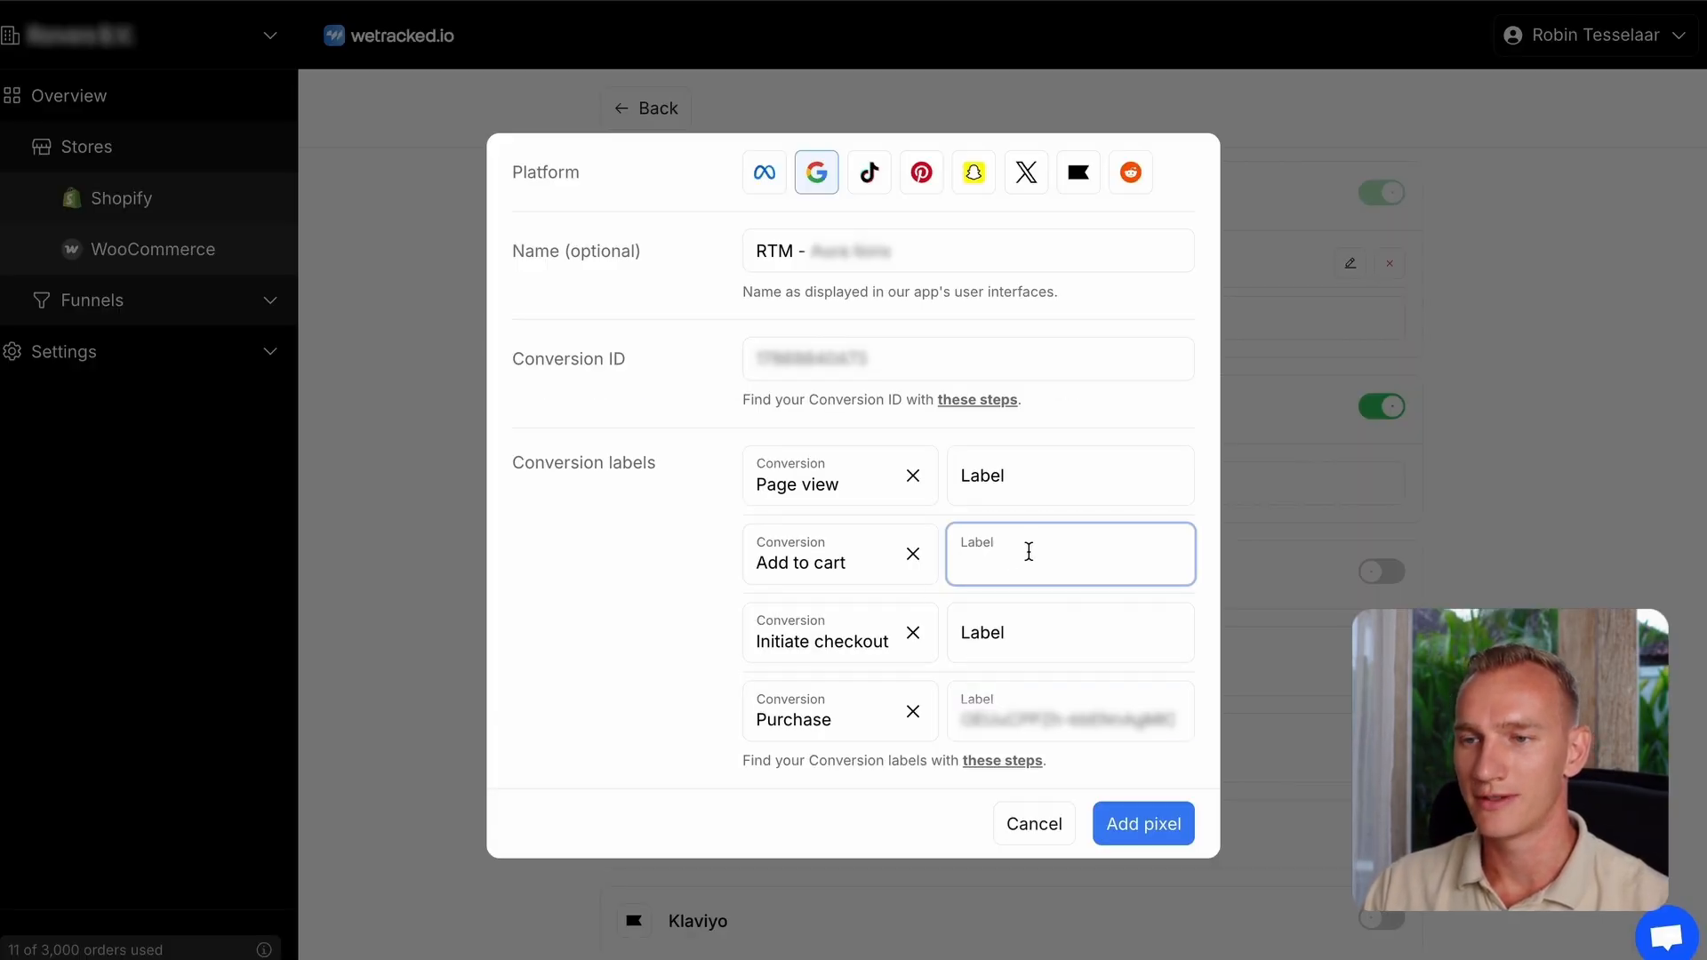
{"action": "key", "text": "ctrl+v"}
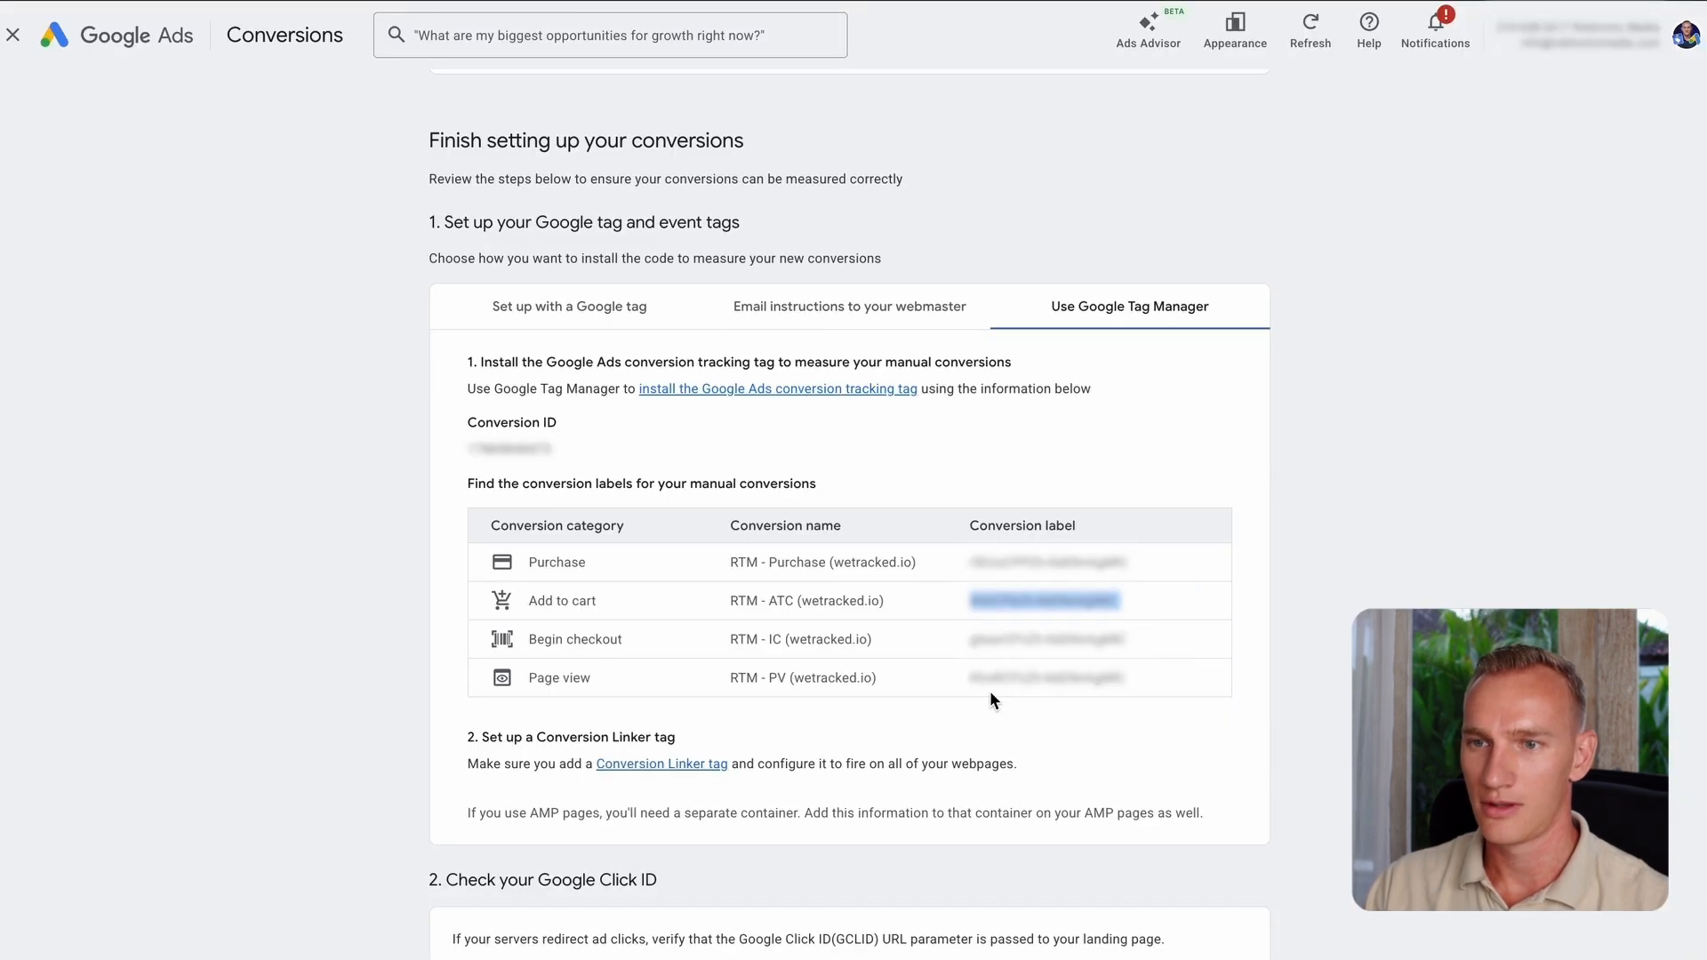
Step: Copy the Begin checkout conversion label from Google Ads into the Initiate checkout label of the wetracked.io pixel
{"action": "double_click", "coordinate": [1013, 640]}
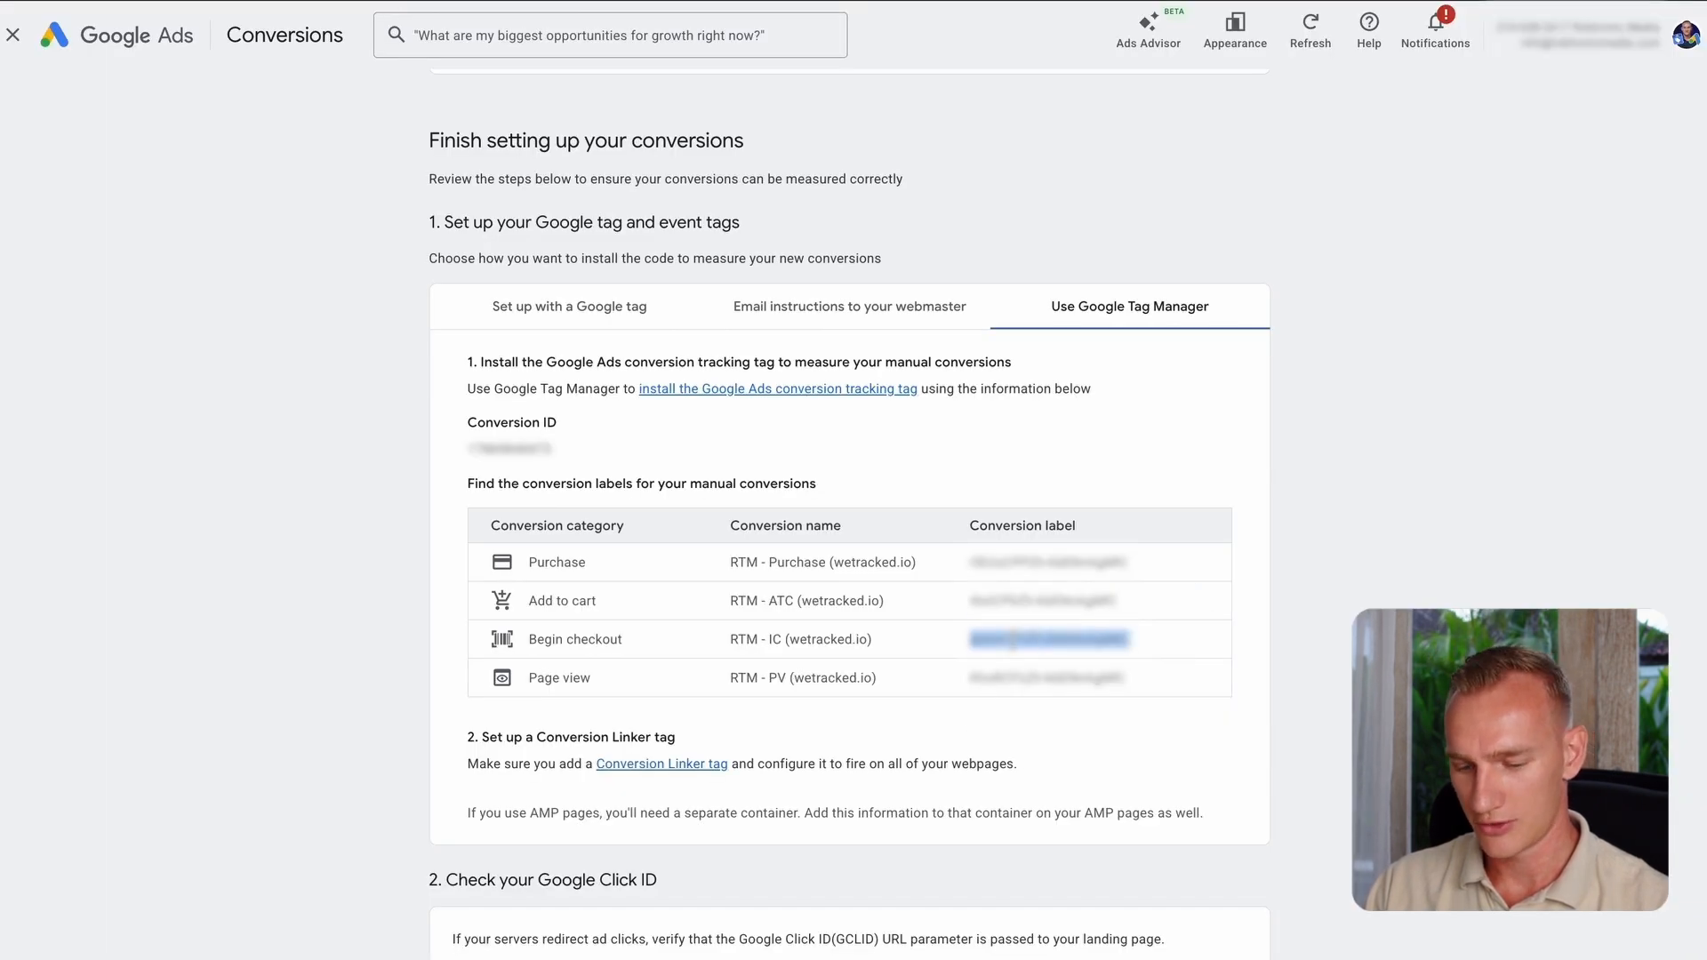
{"action": "key", "text": "ctrl+Tab"}
{"action": "left_click", "coordinate": [988, 648]}
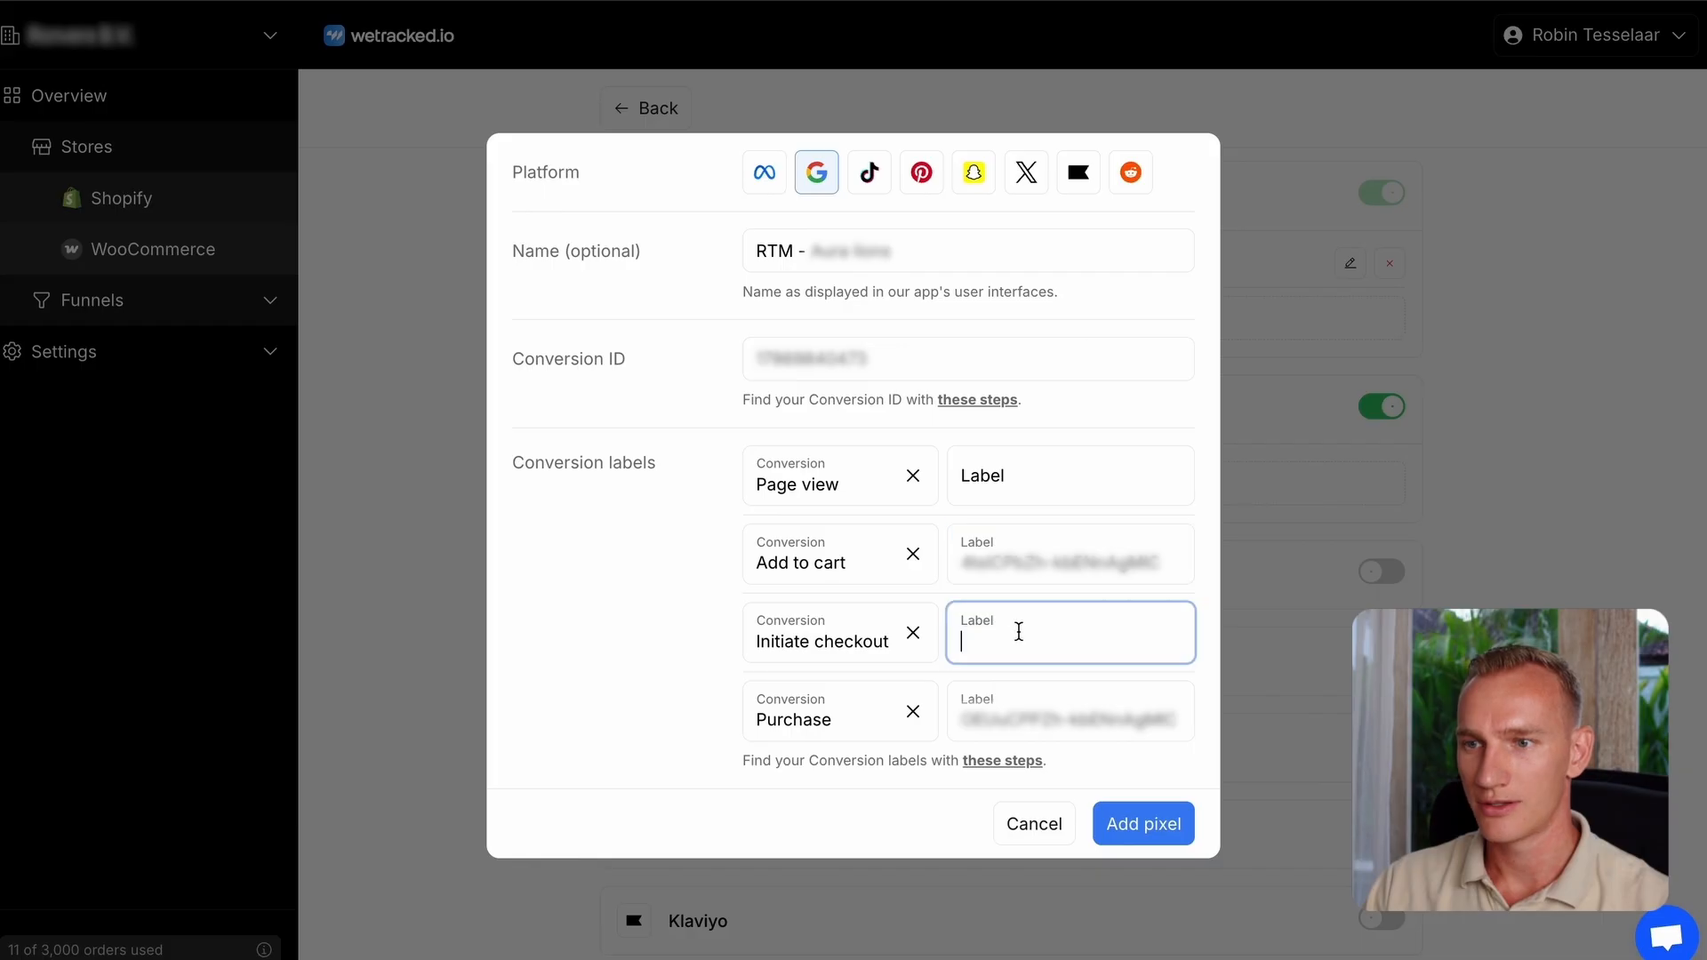
{"action": "key", "text": "ctrl+v"}
Step: Copy the Page view conversion label from Google Ads into the wetracked.io pixel, then add the pixel and save the store's changes
{"action": "key", "text": "ctrl+shift+Tab"}
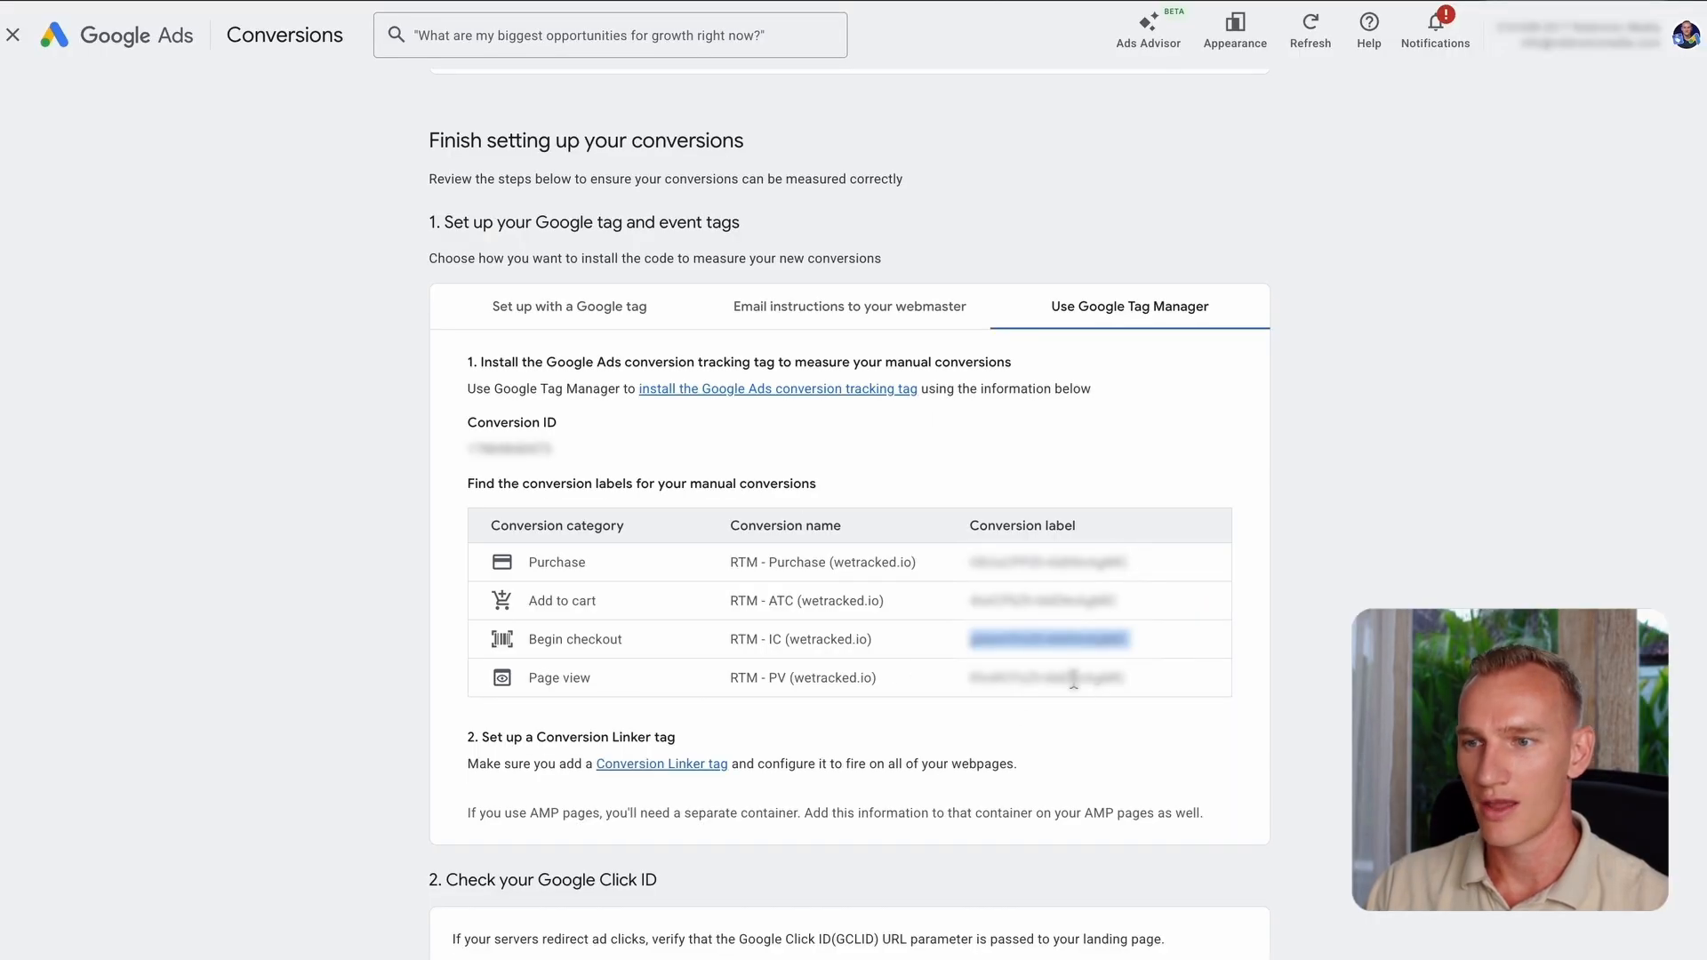
{"action": "double_click", "coordinate": [1074, 679]}
{"action": "key", "text": "ctrl+Tab"}
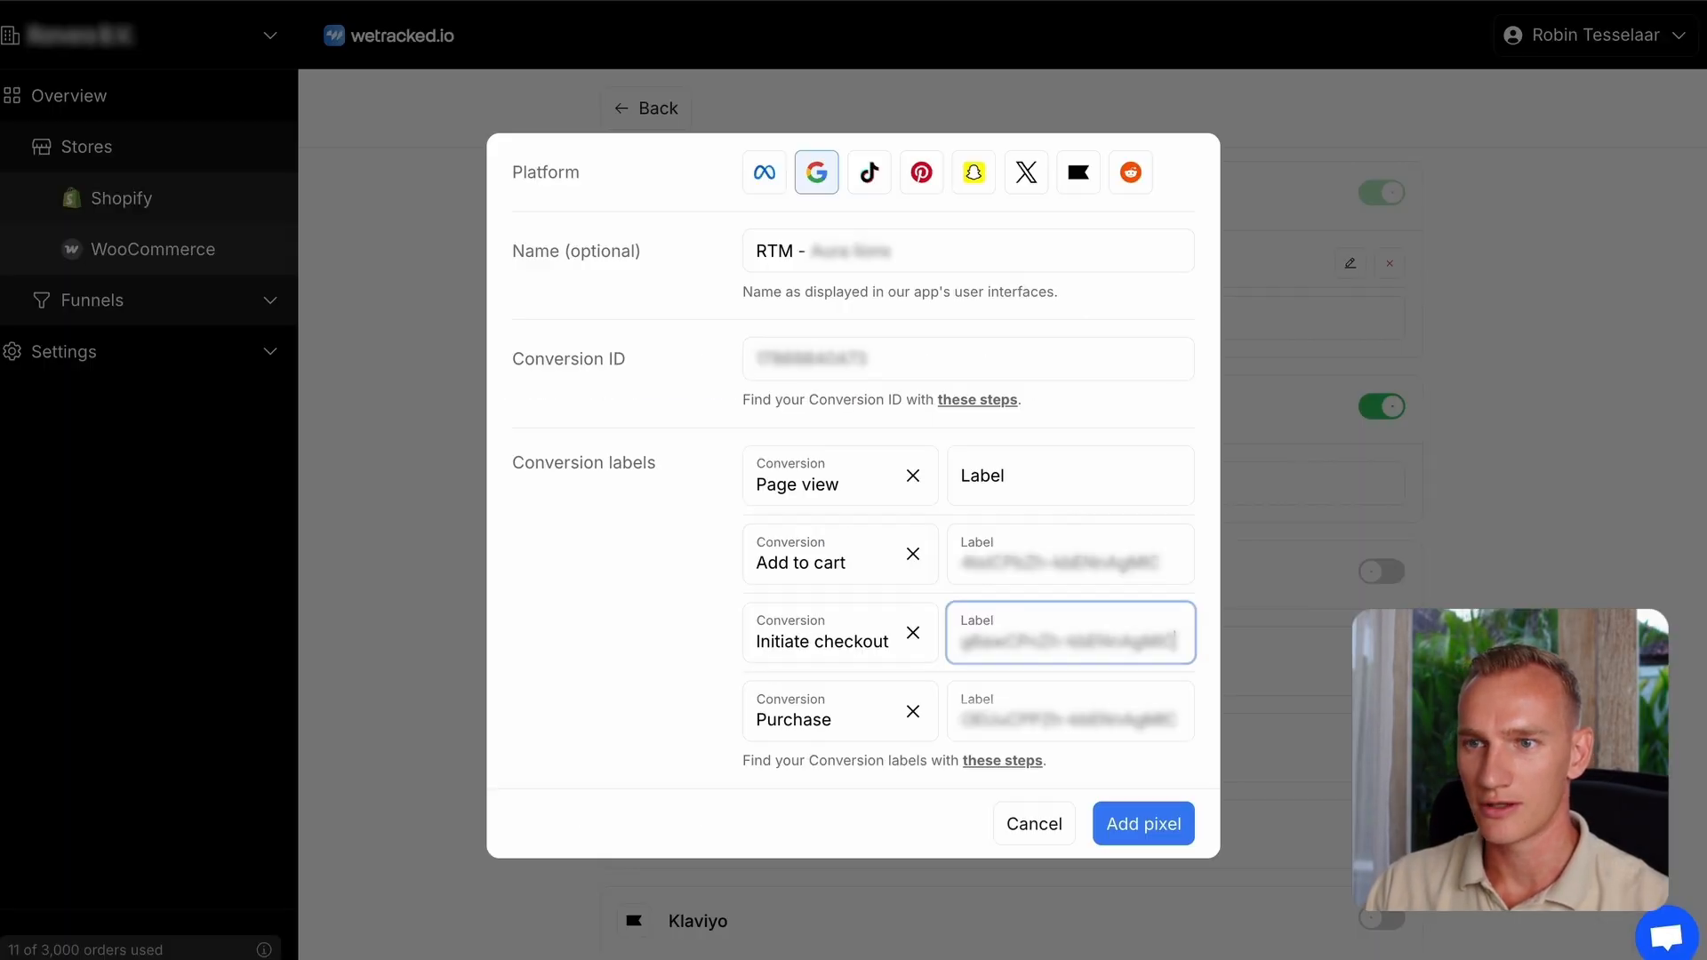
{"action": "left_click", "coordinate": [1014, 465]}
{"action": "key", "text": "ctrl+v"}
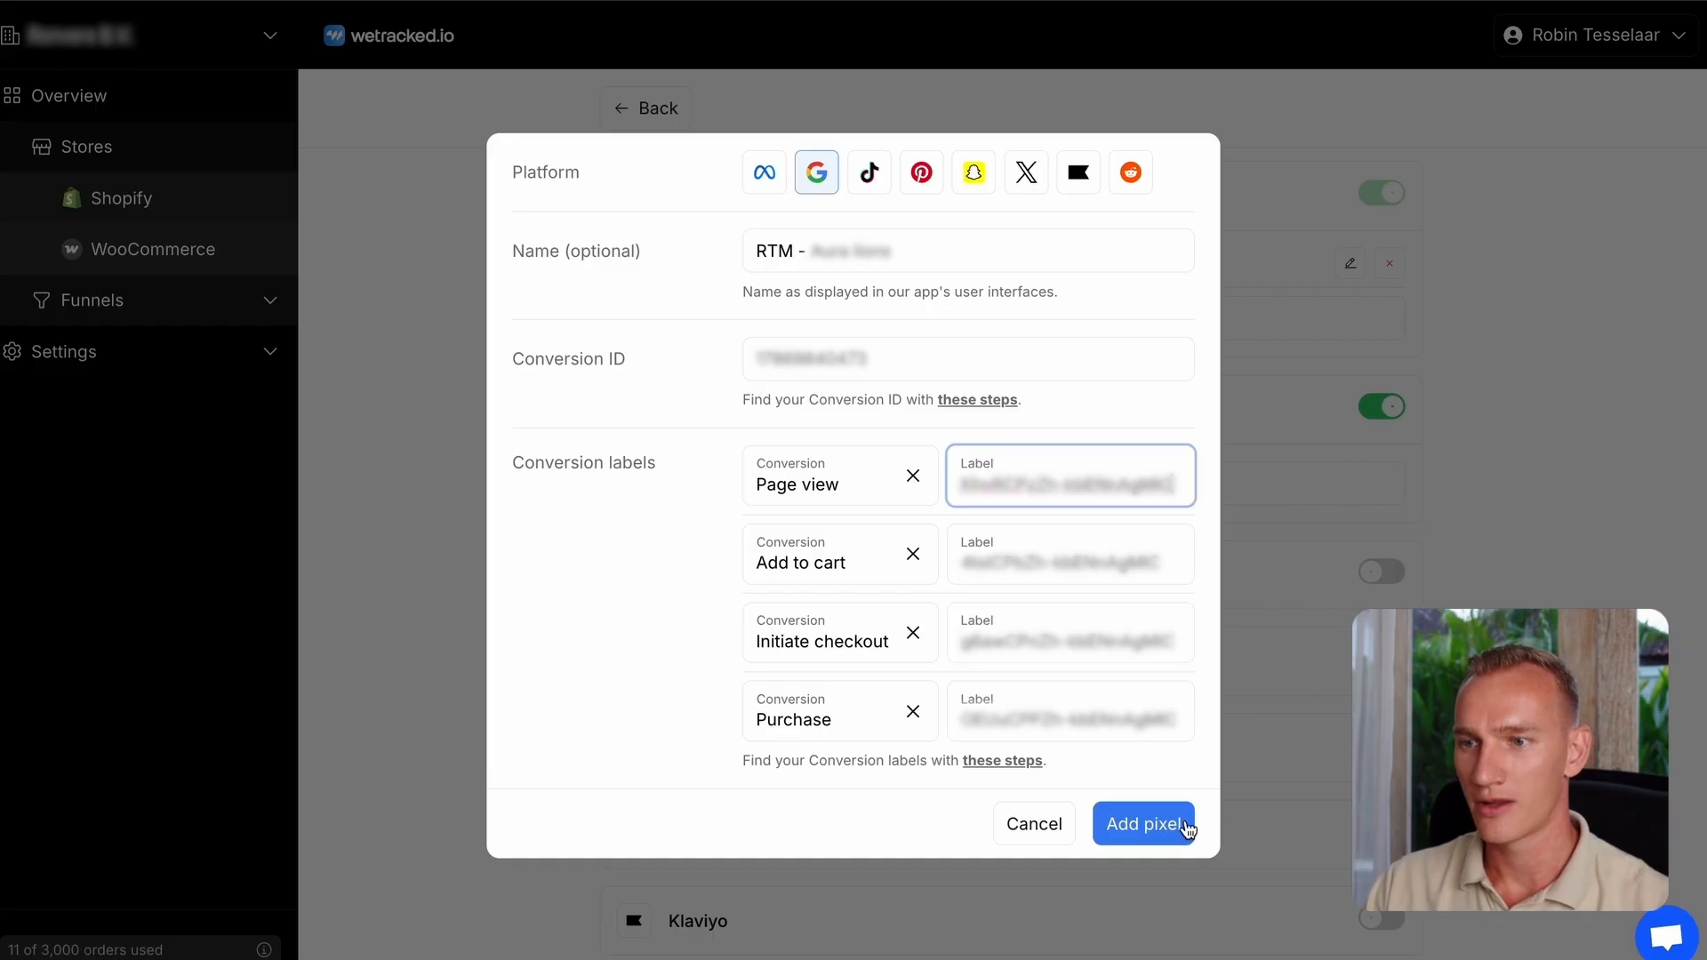
{"action": "left_click", "coordinate": [1186, 827]}
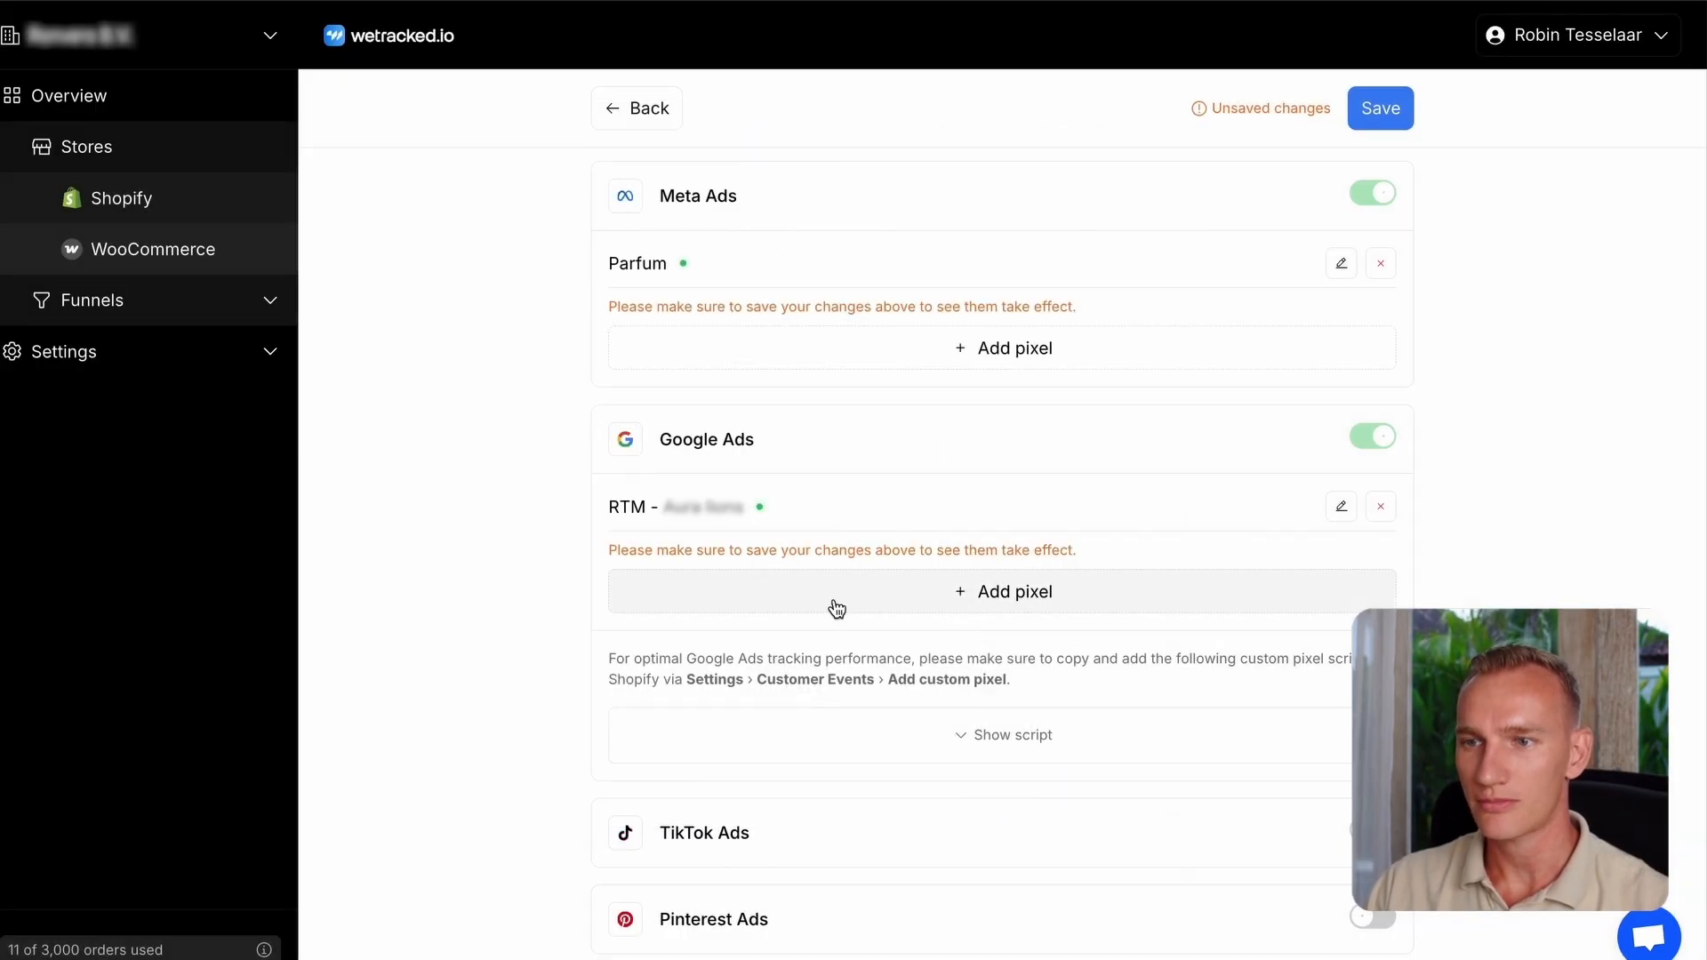
{"action": "left_click", "coordinate": [1384, 106]}
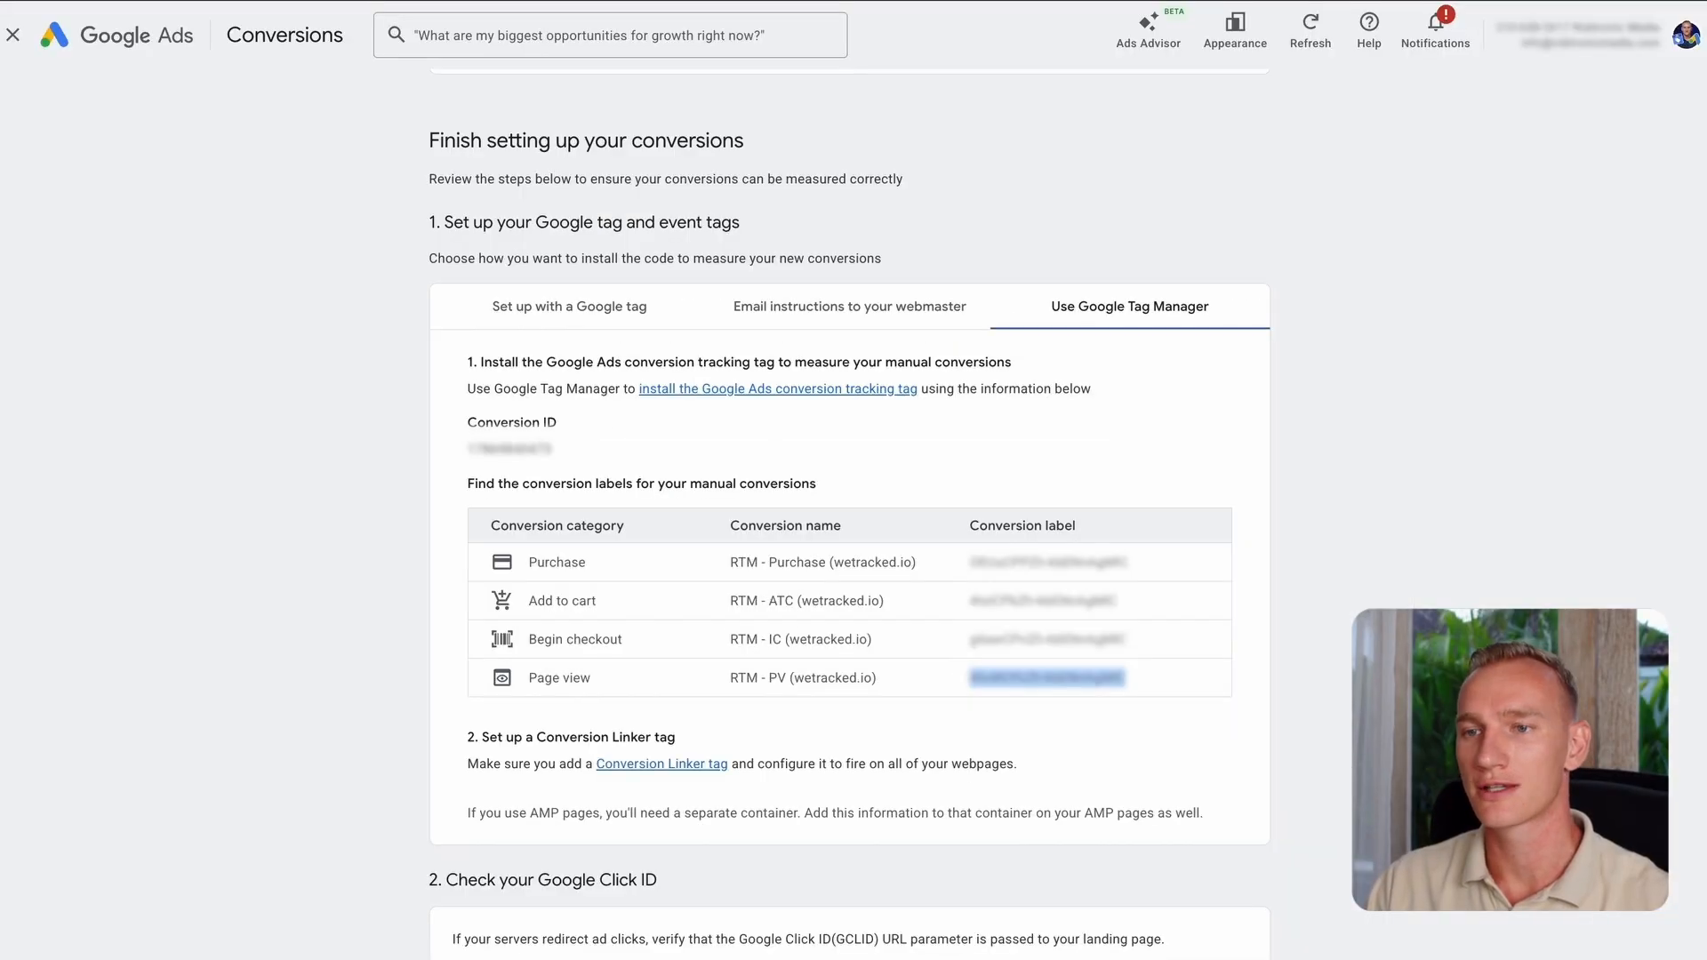
Step: Return to Google Ads and finish the conversion setup, agreeing to the terms with enhanced conversions turned on
{"action": "left_click", "coordinate": [1270, 614]}
{"action": "scroll", "coordinate": [1269, 613], "scroll_direction": "down", "scroll_amount": 5}
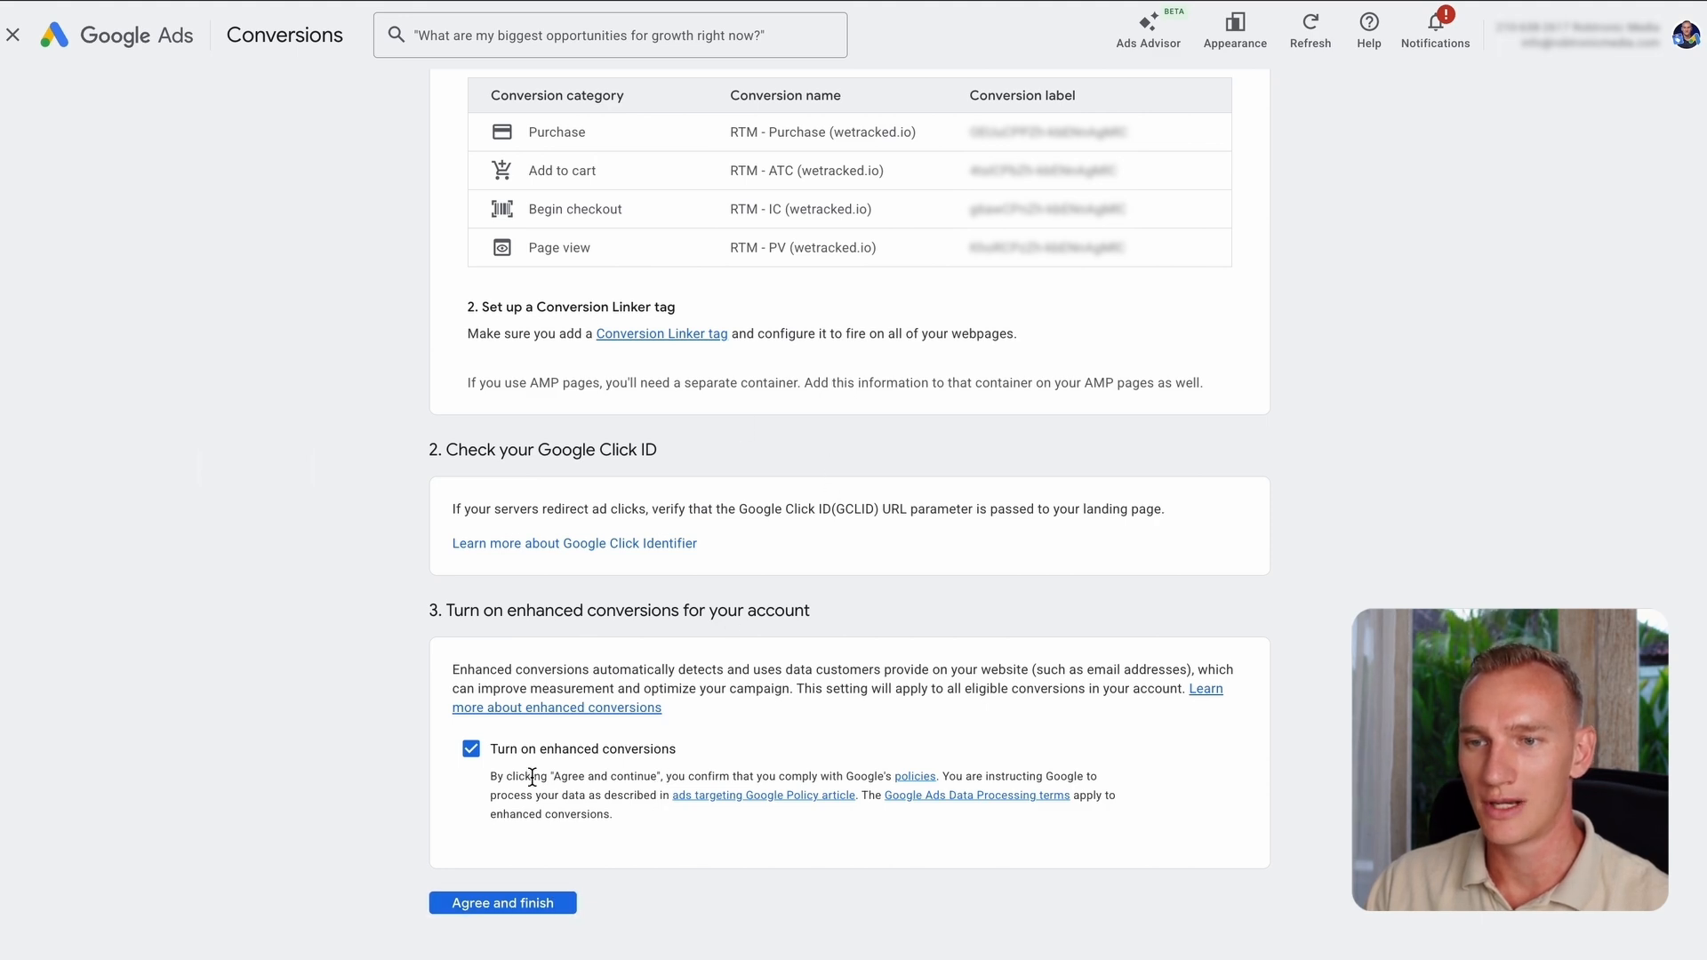
{"action": "left_click", "coordinate": [509, 906]}
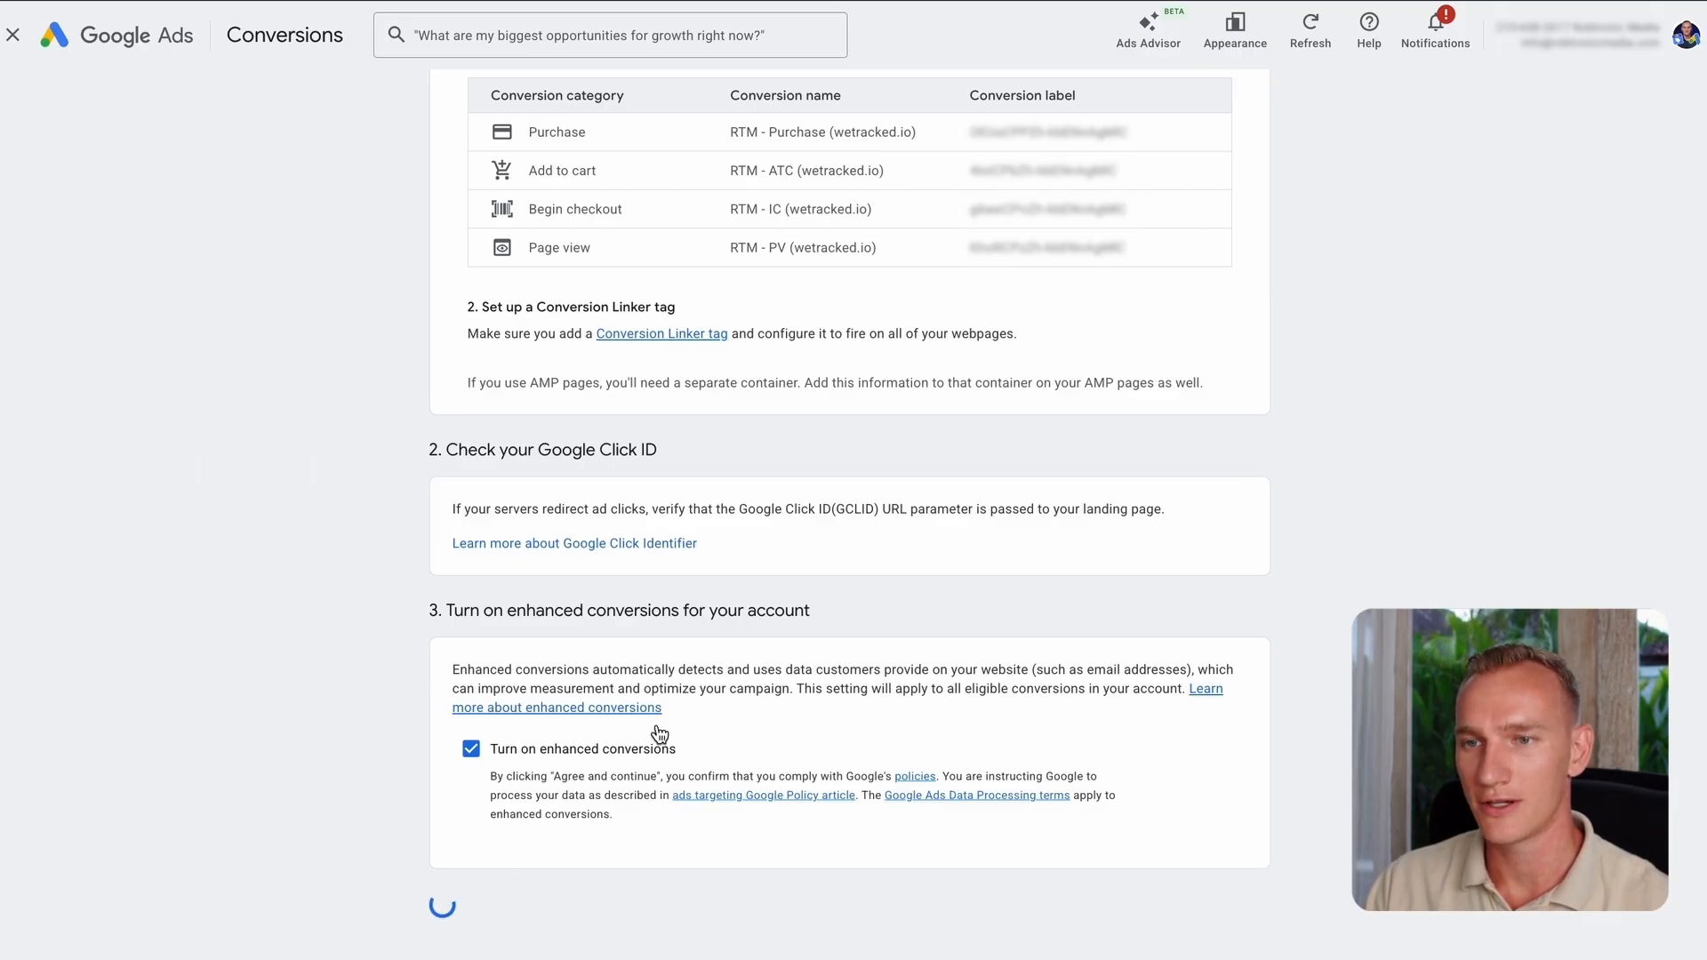
Step: Edit the Add to cart goal so it is not an account-default goal and RTM - ATC is a secondary action, and save
{"action": "scroll", "coordinate": [893, 663], "scroll_direction": "down", "scroll_amount": 8}
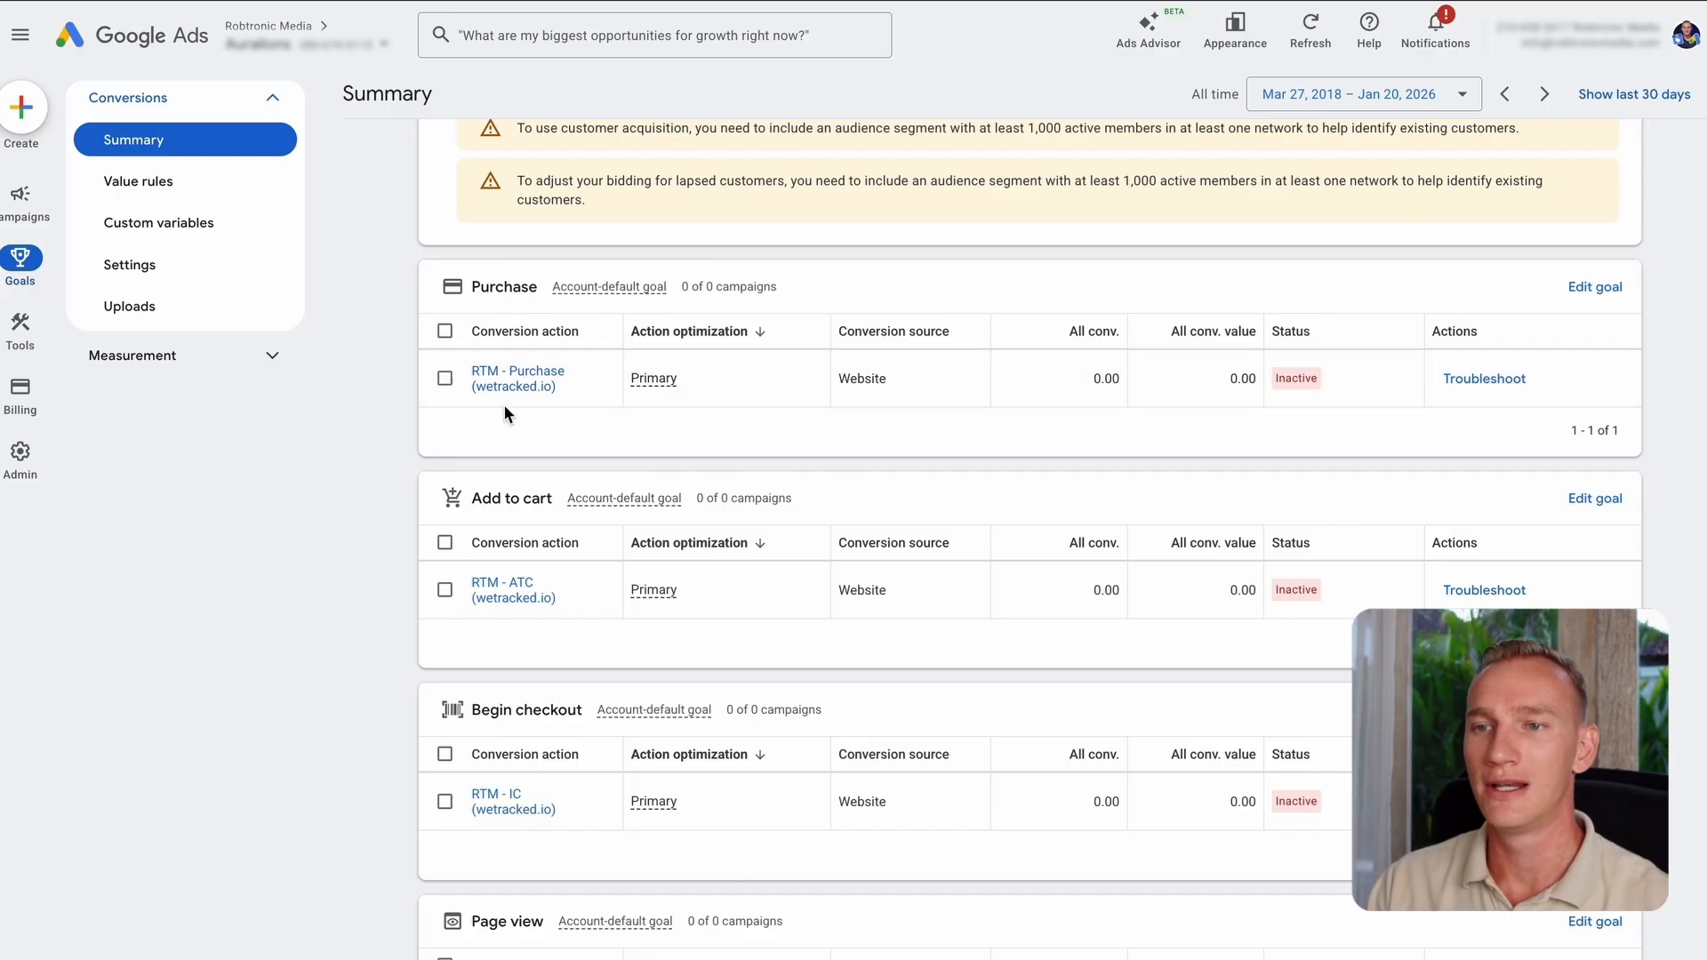
{"action": "mouse_move", "coordinate": [675, 386]}
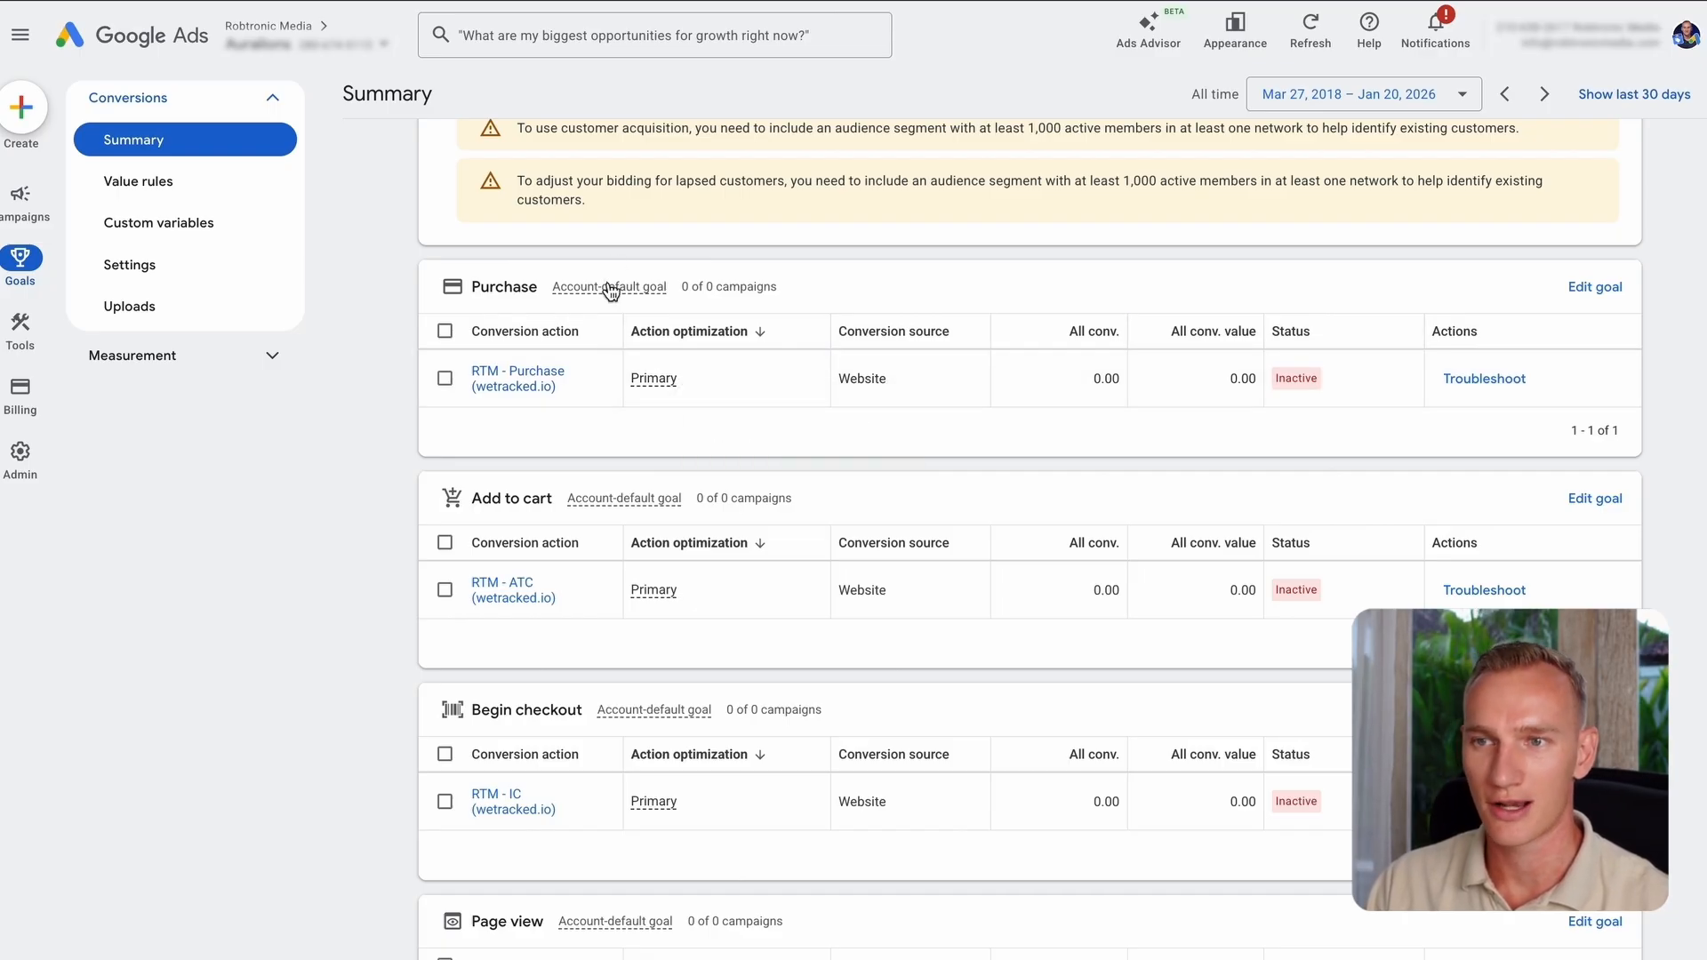
{"action": "mouse_move", "coordinate": [611, 291]}
{"action": "scroll", "coordinate": [1130, 613], "scroll_direction": "down", "scroll_amount": 2}
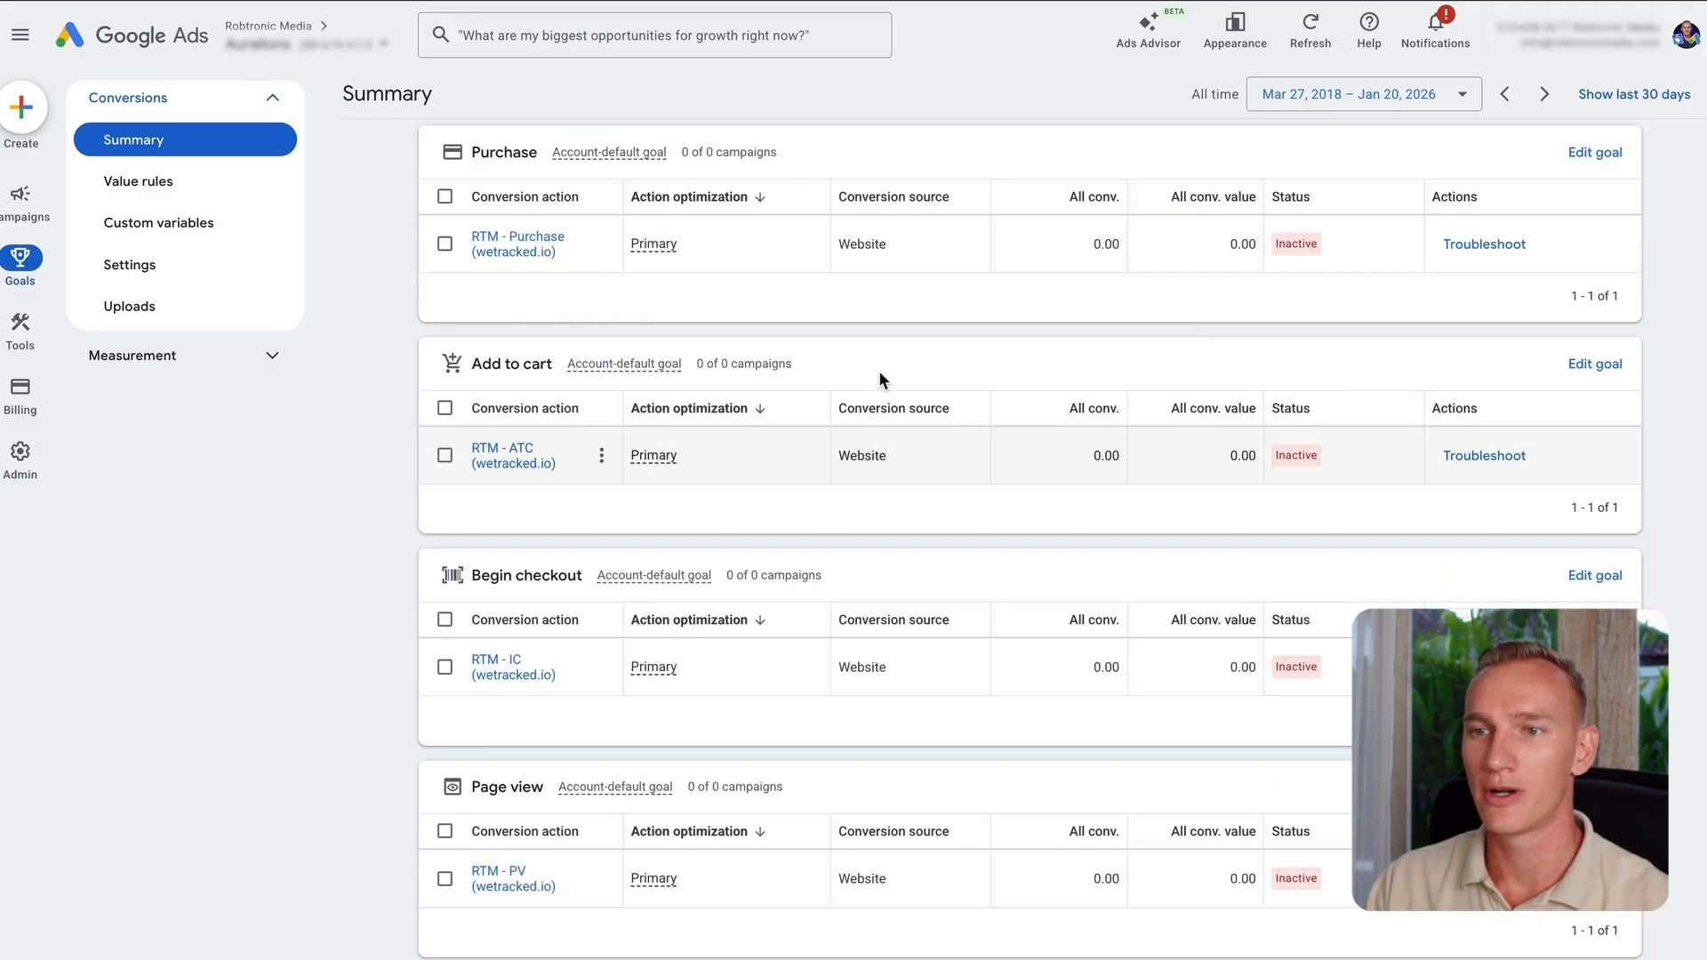
{"action": "left_click", "coordinate": [1590, 365]}
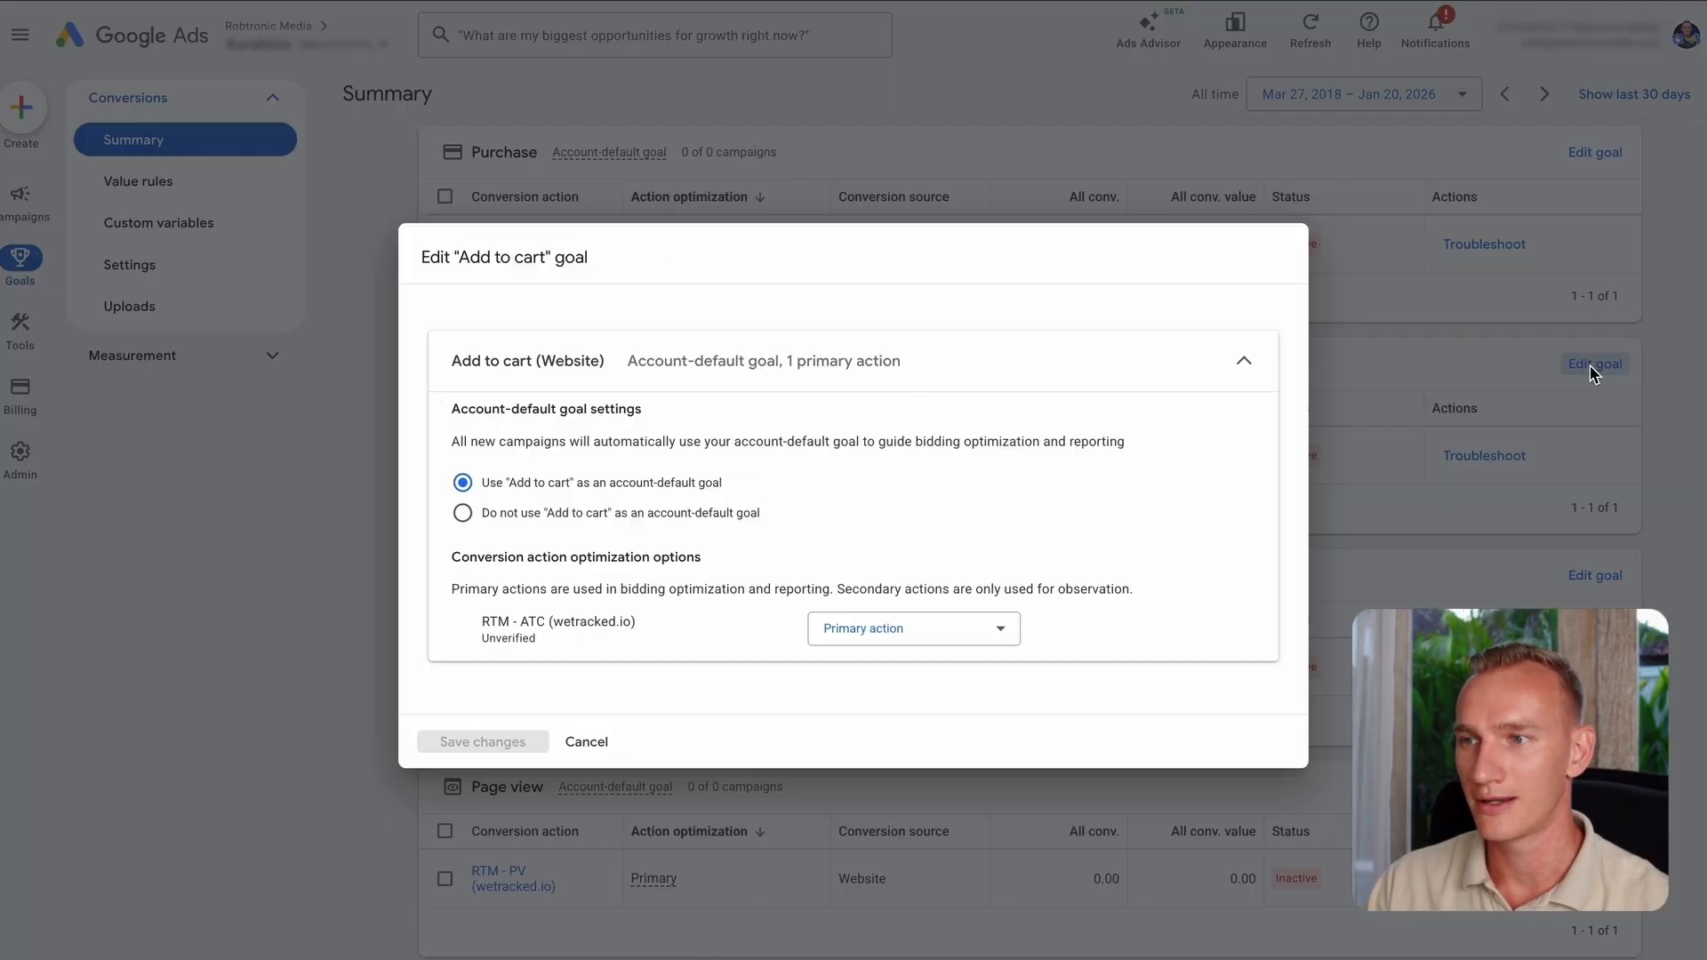
{"action": "left_click", "coordinate": [574, 520]}
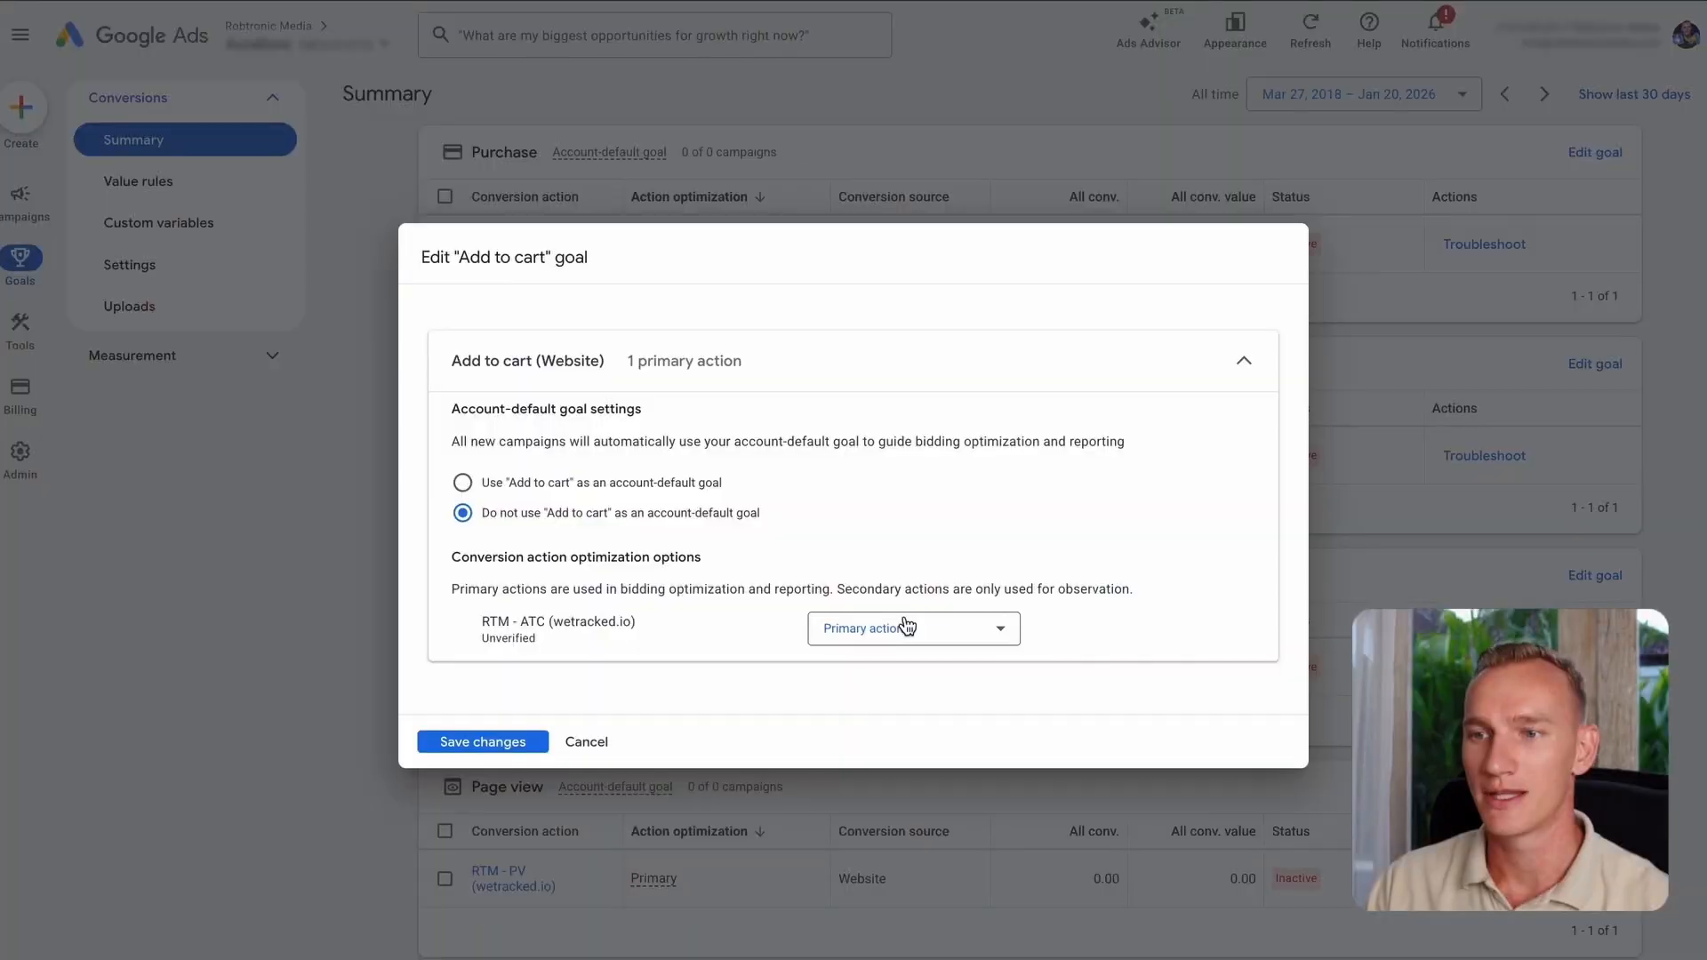
{"action": "left_click", "coordinate": [900, 626]}
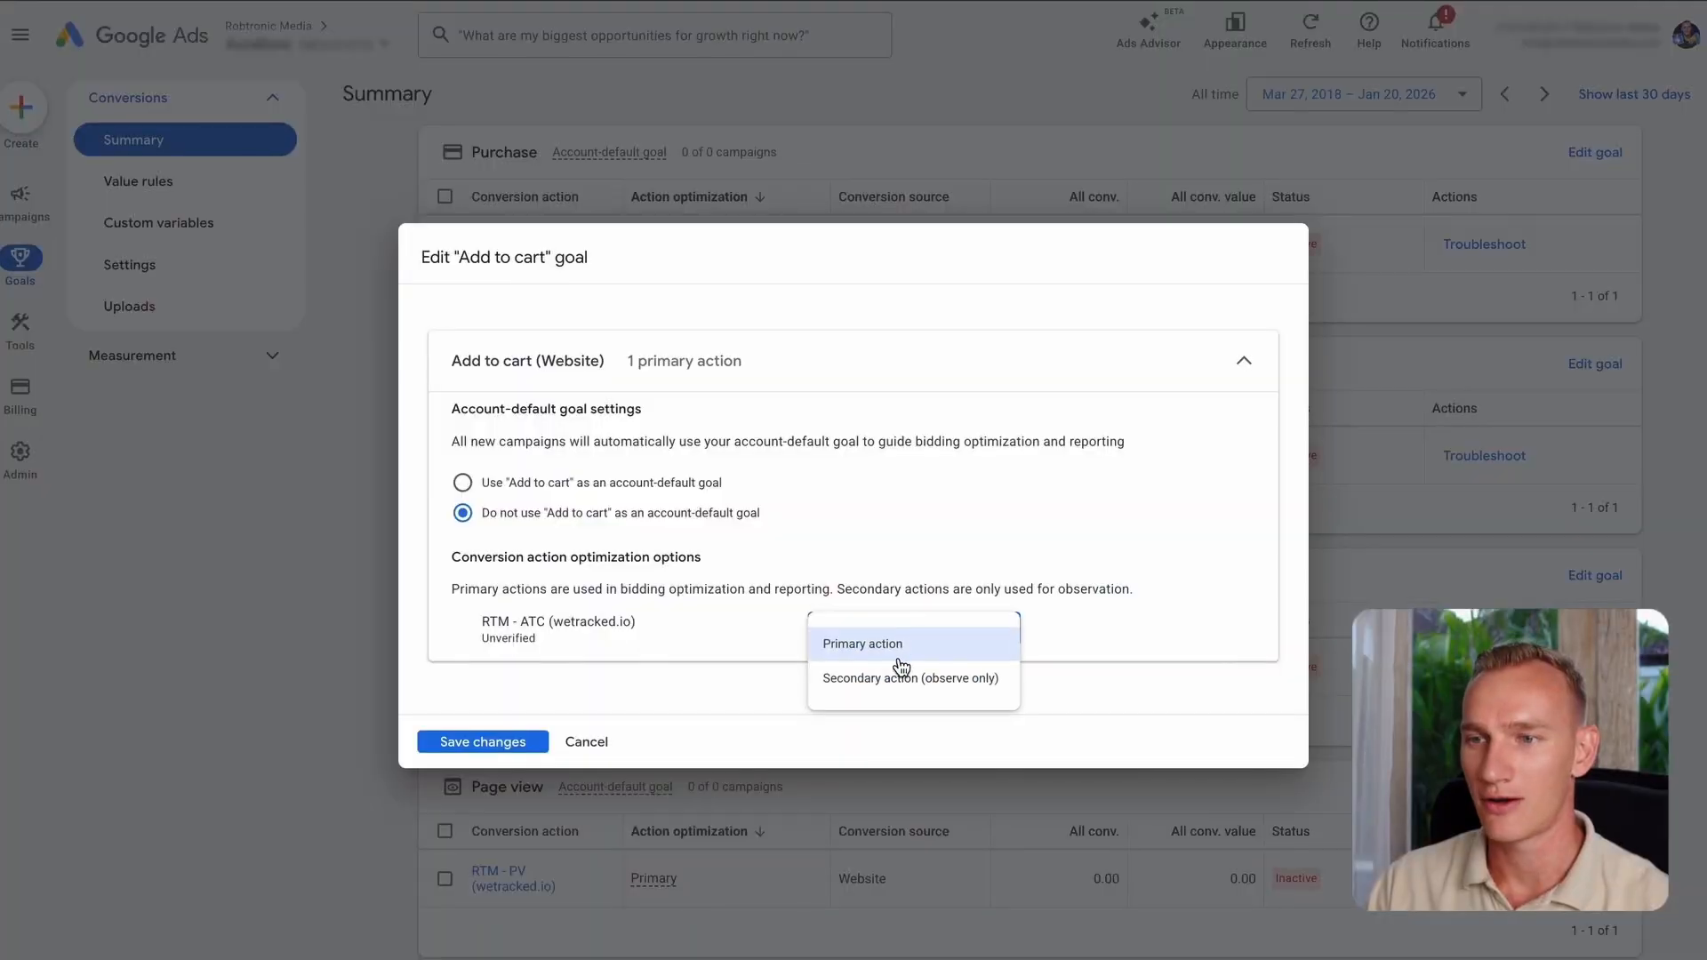
{"action": "left_click", "coordinate": [892, 680]}
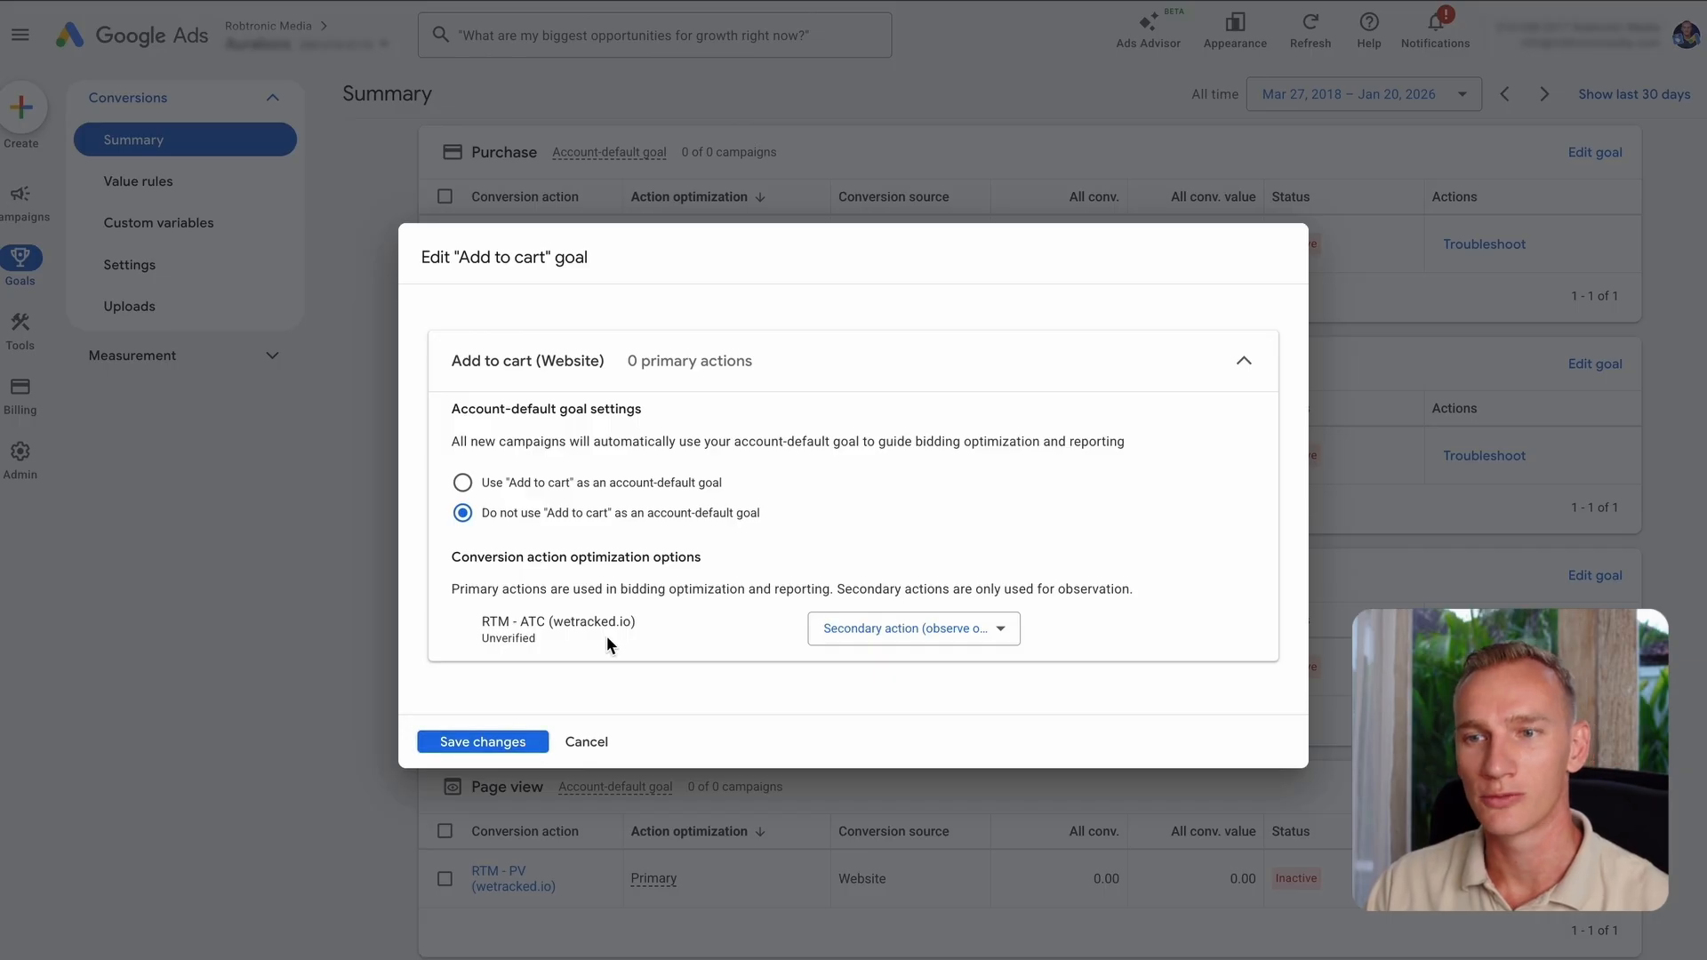
{"action": "left_click", "coordinate": [485, 743]}
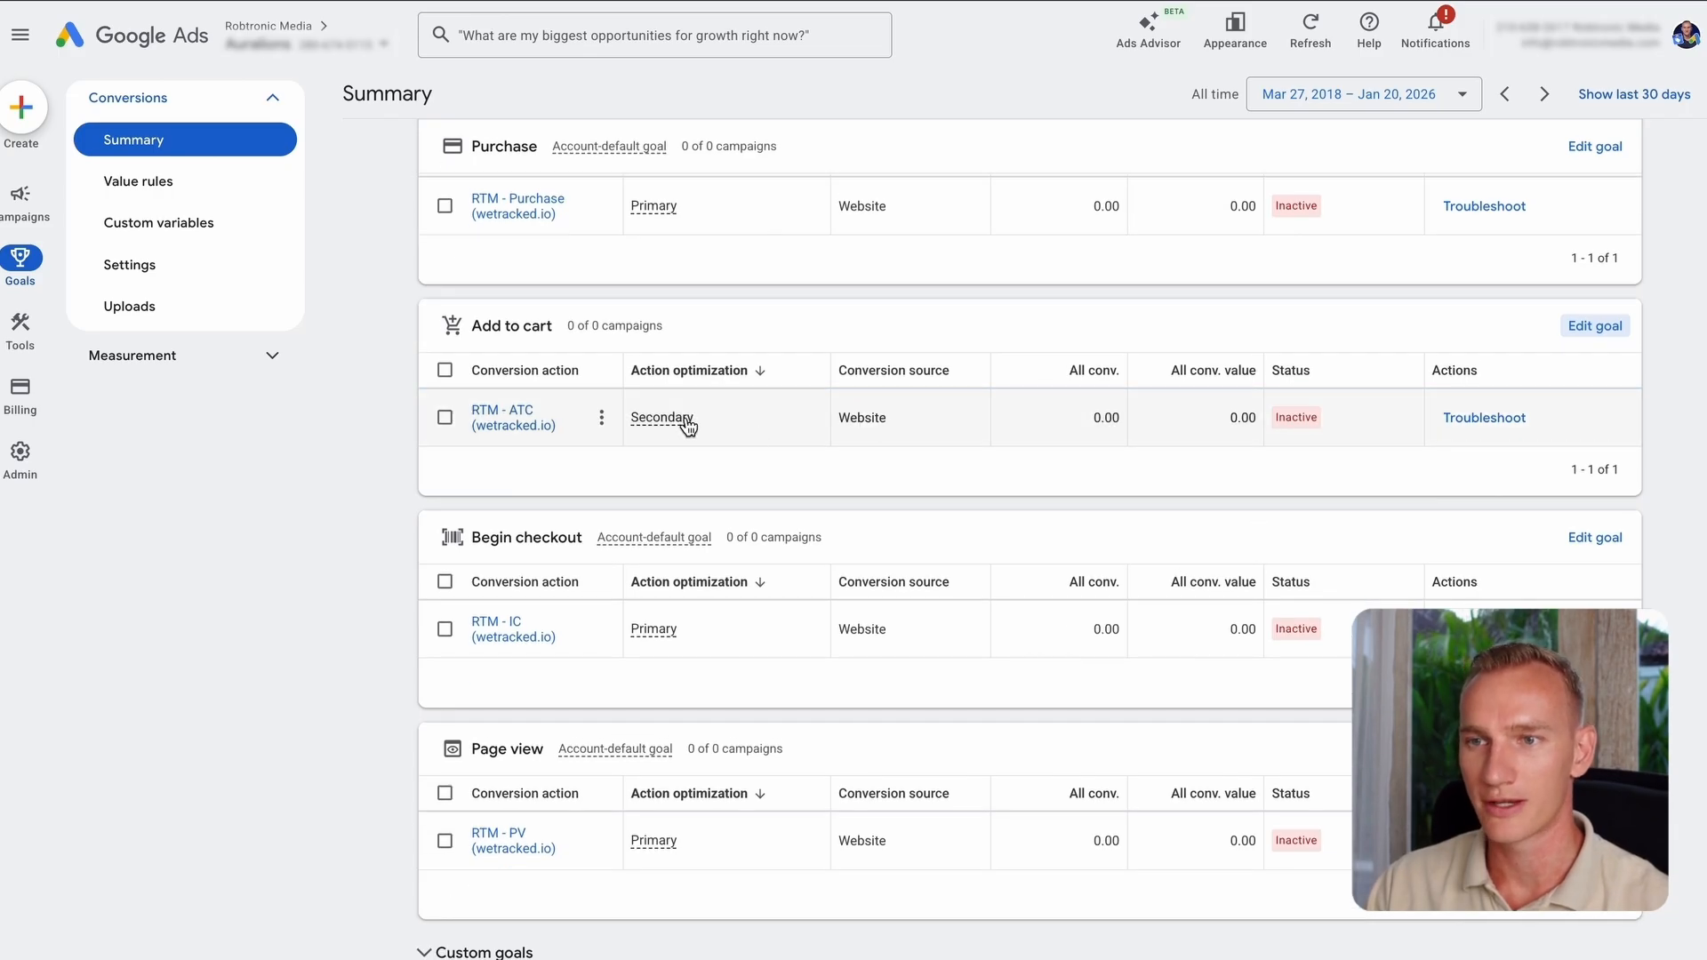
Step: Edit the Begin checkout goal so it is not an account-default goal and RTM - IC is a secondary action, and save
{"action": "mouse_move", "coordinate": [684, 420]}
{"action": "scroll", "coordinate": [654, 351], "scroll_direction": "up", "scroll_amount": 1}
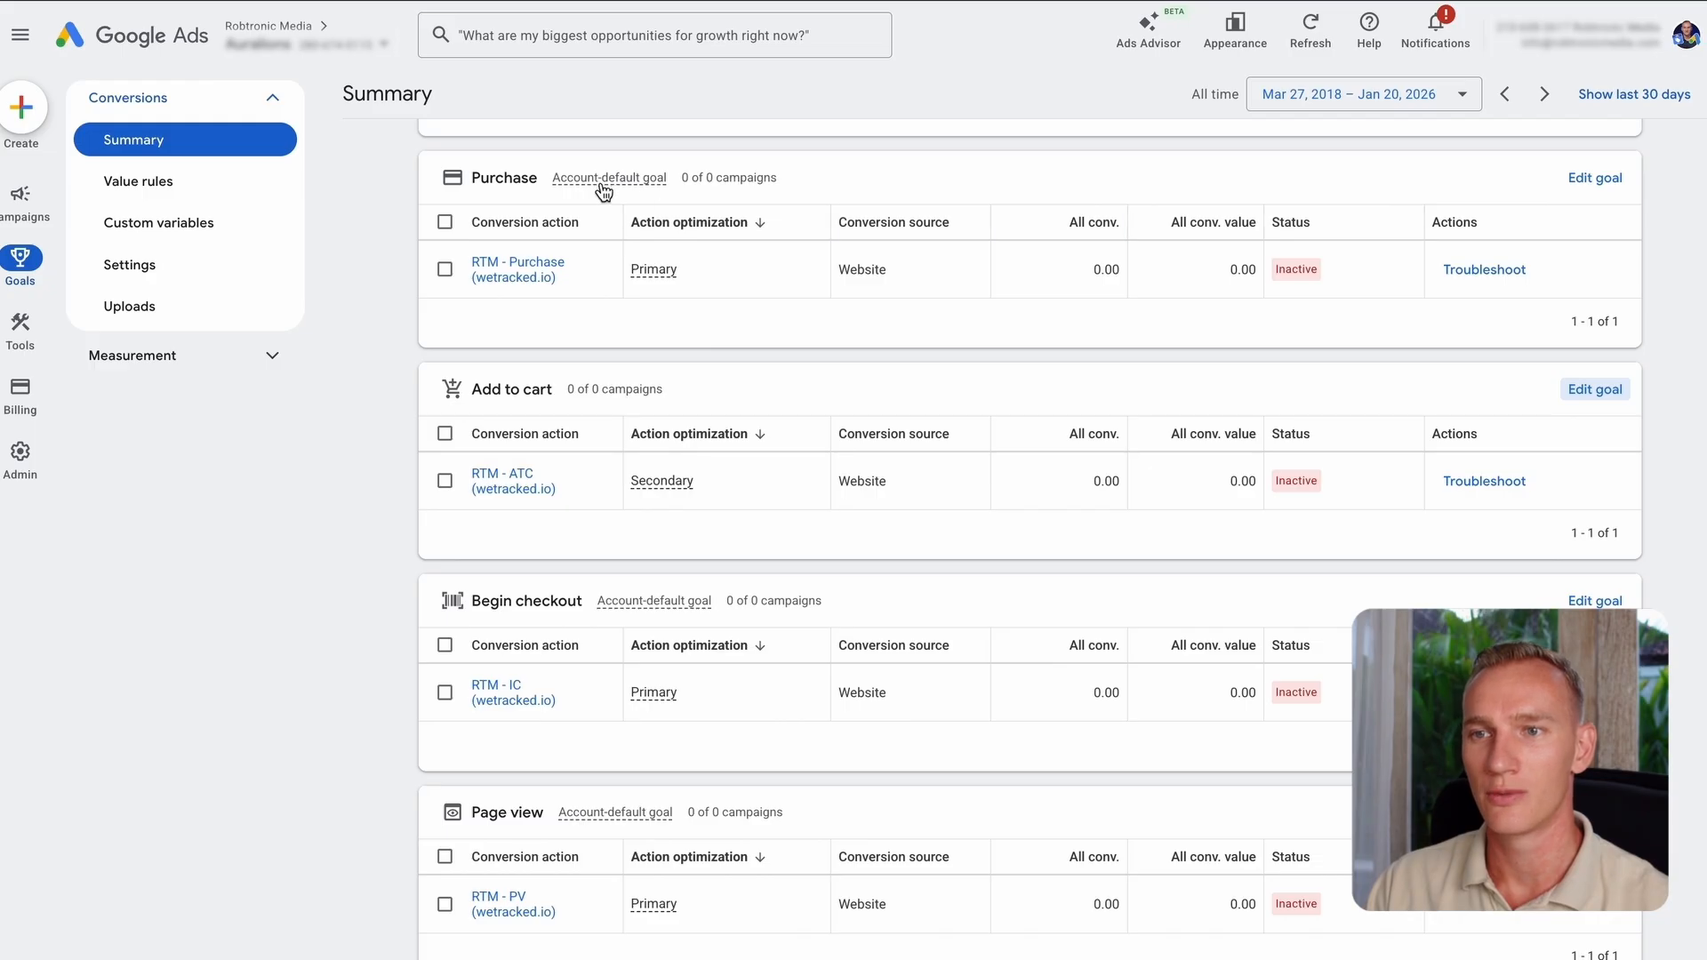
{"action": "scroll", "coordinate": [708, 397], "scroll_direction": "down", "scroll_amount": 1}
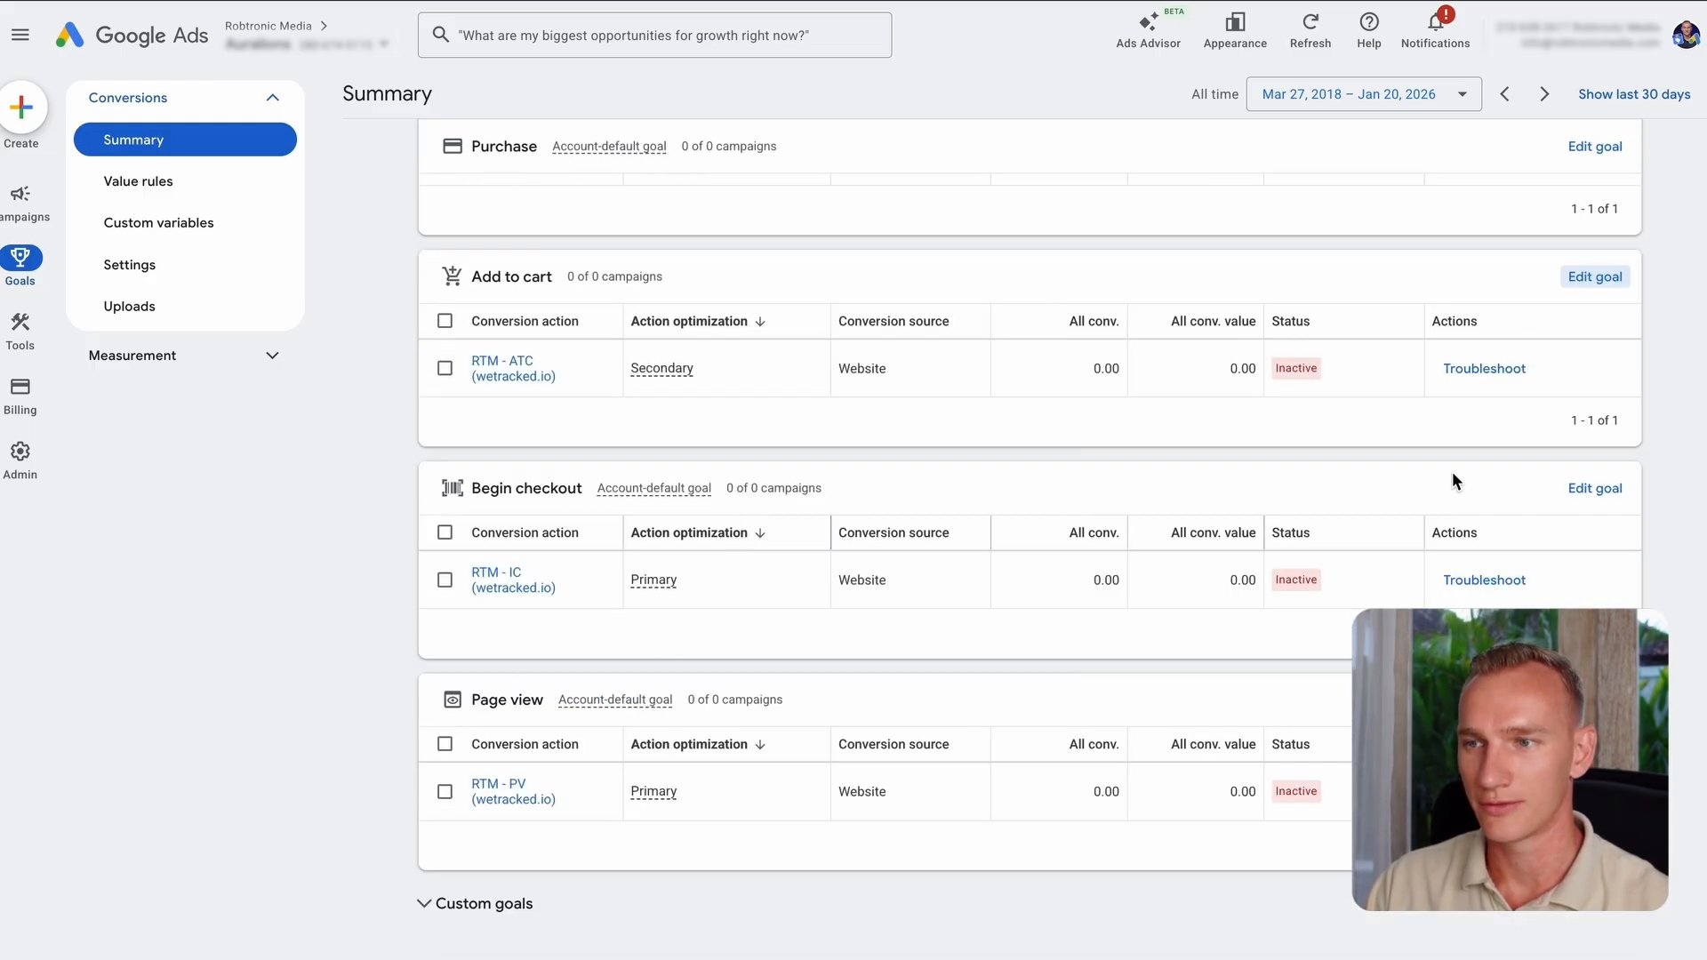
{"action": "left_click", "coordinate": [1610, 491]}
{"action": "left_click", "coordinate": [680, 514]}
{"action": "left_click", "coordinate": [925, 639]}
{"action": "left_click", "coordinate": [907, 680]}
{"action": "left_click", "coordinate": [456, 743]}
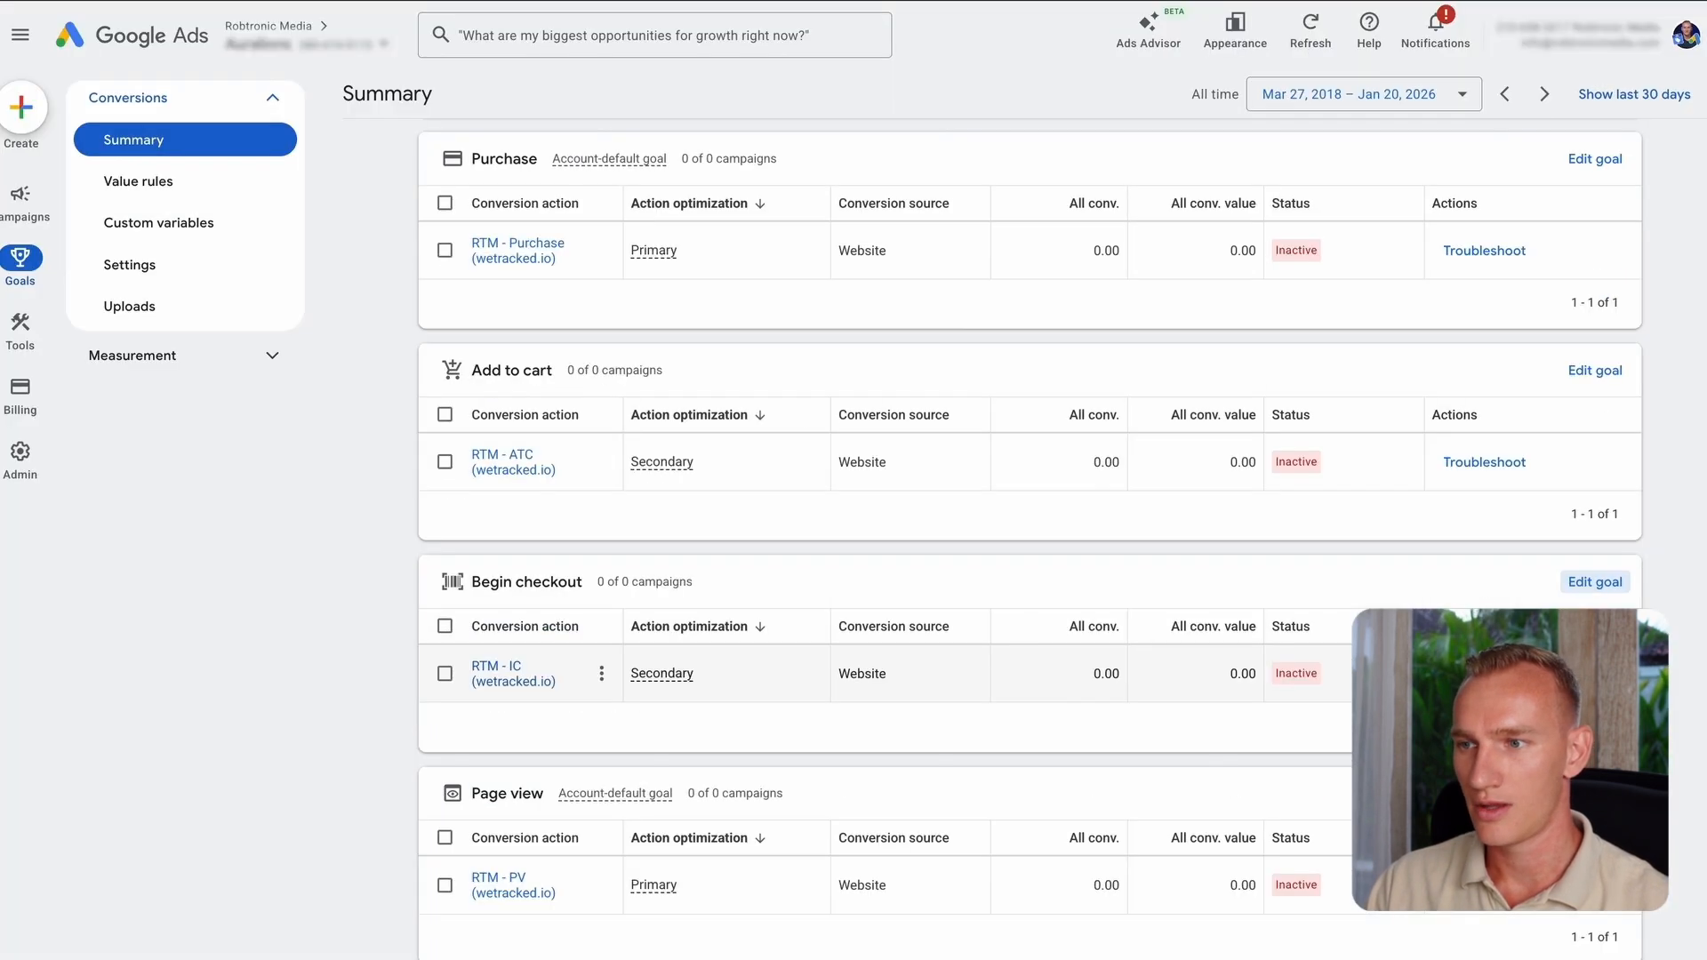
Step: Edit the Page view goal so it is not an account-default goal and RTM - PV is a secondary action, and save
{"action": "left_click", "coordinate": [1595, 793]}
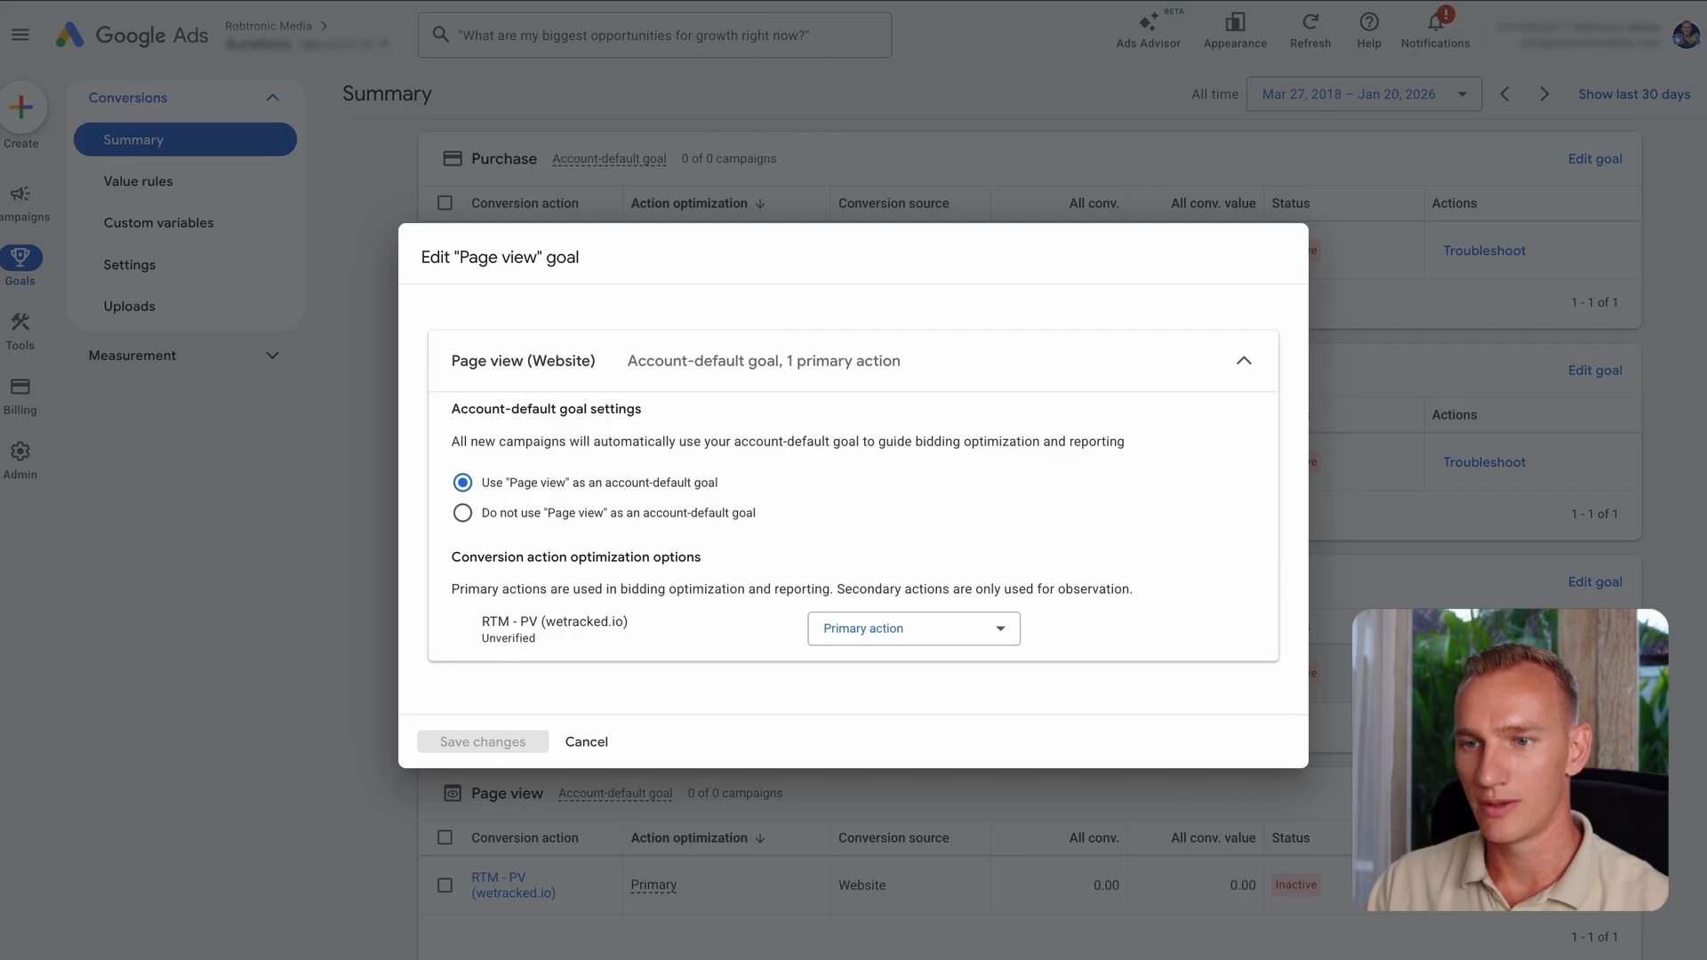
{"action": "left_click", "coordinate": [598, 513]}
{"action": "left_click", "coordinate": [933, 633]}
{"action": "left_click", "coordinate": [902, 675]}
{"action": "left_click", "coordinate": [498, 741]}
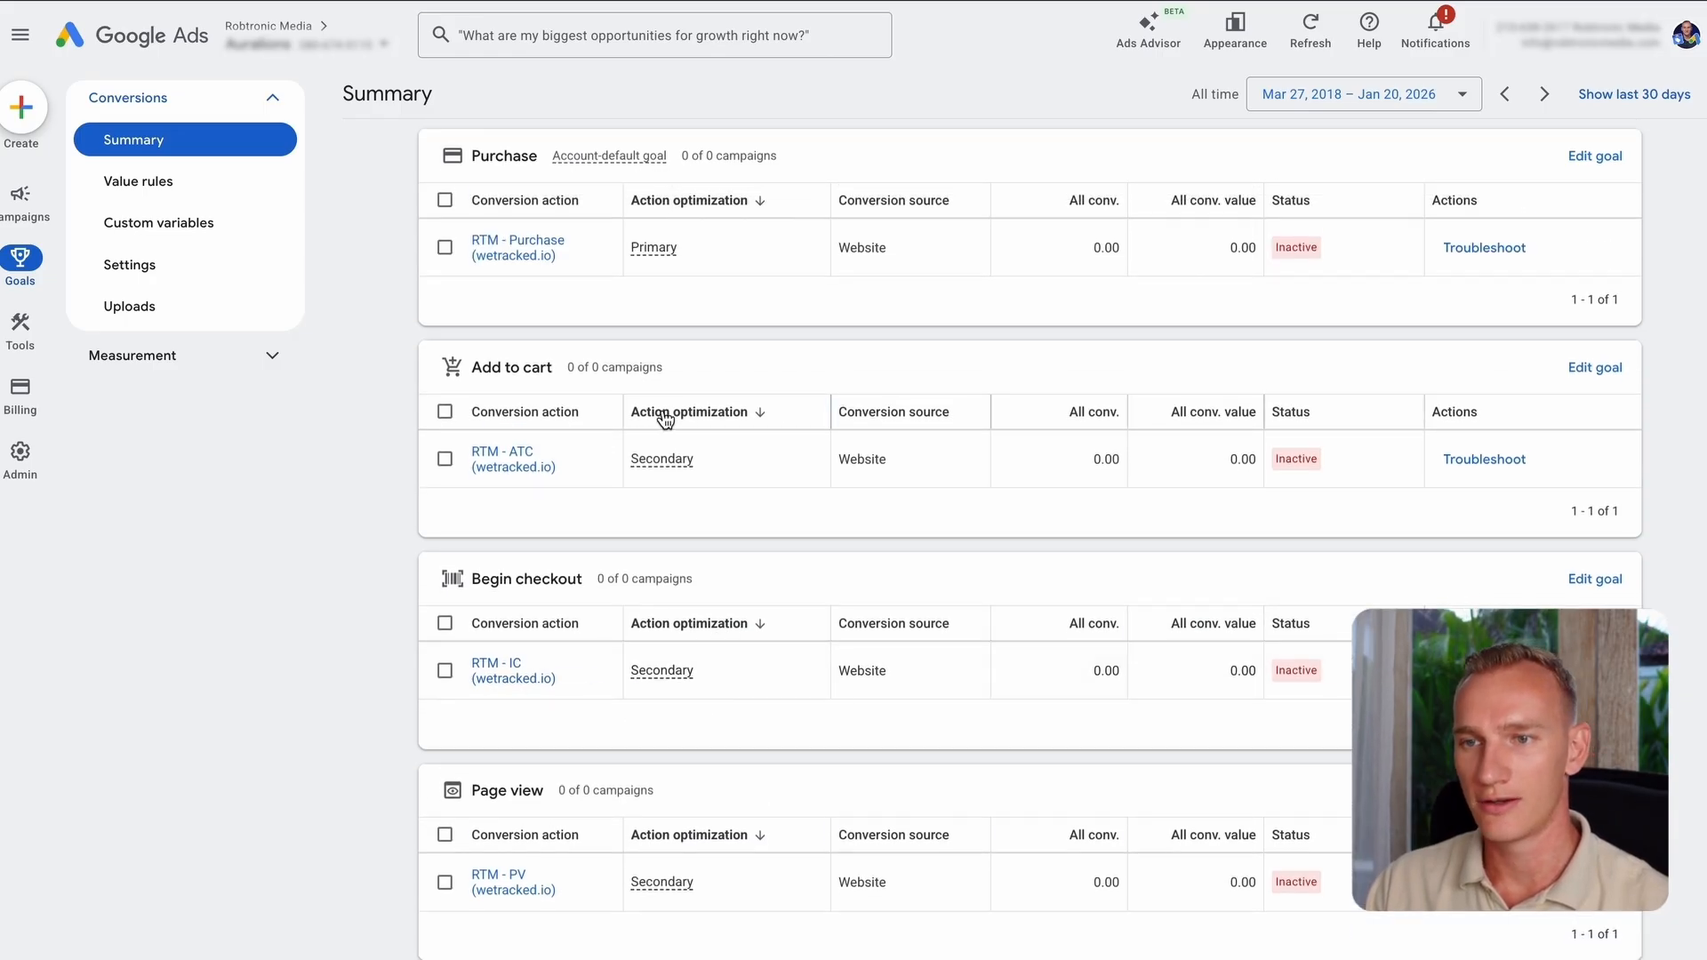
Step: In the conversion settings, turn on enhanced conversions for leads managed through Google tag, save, and open the Enhanced conversions setting
{"action": "left_click", "coordinate": [190, 278]}
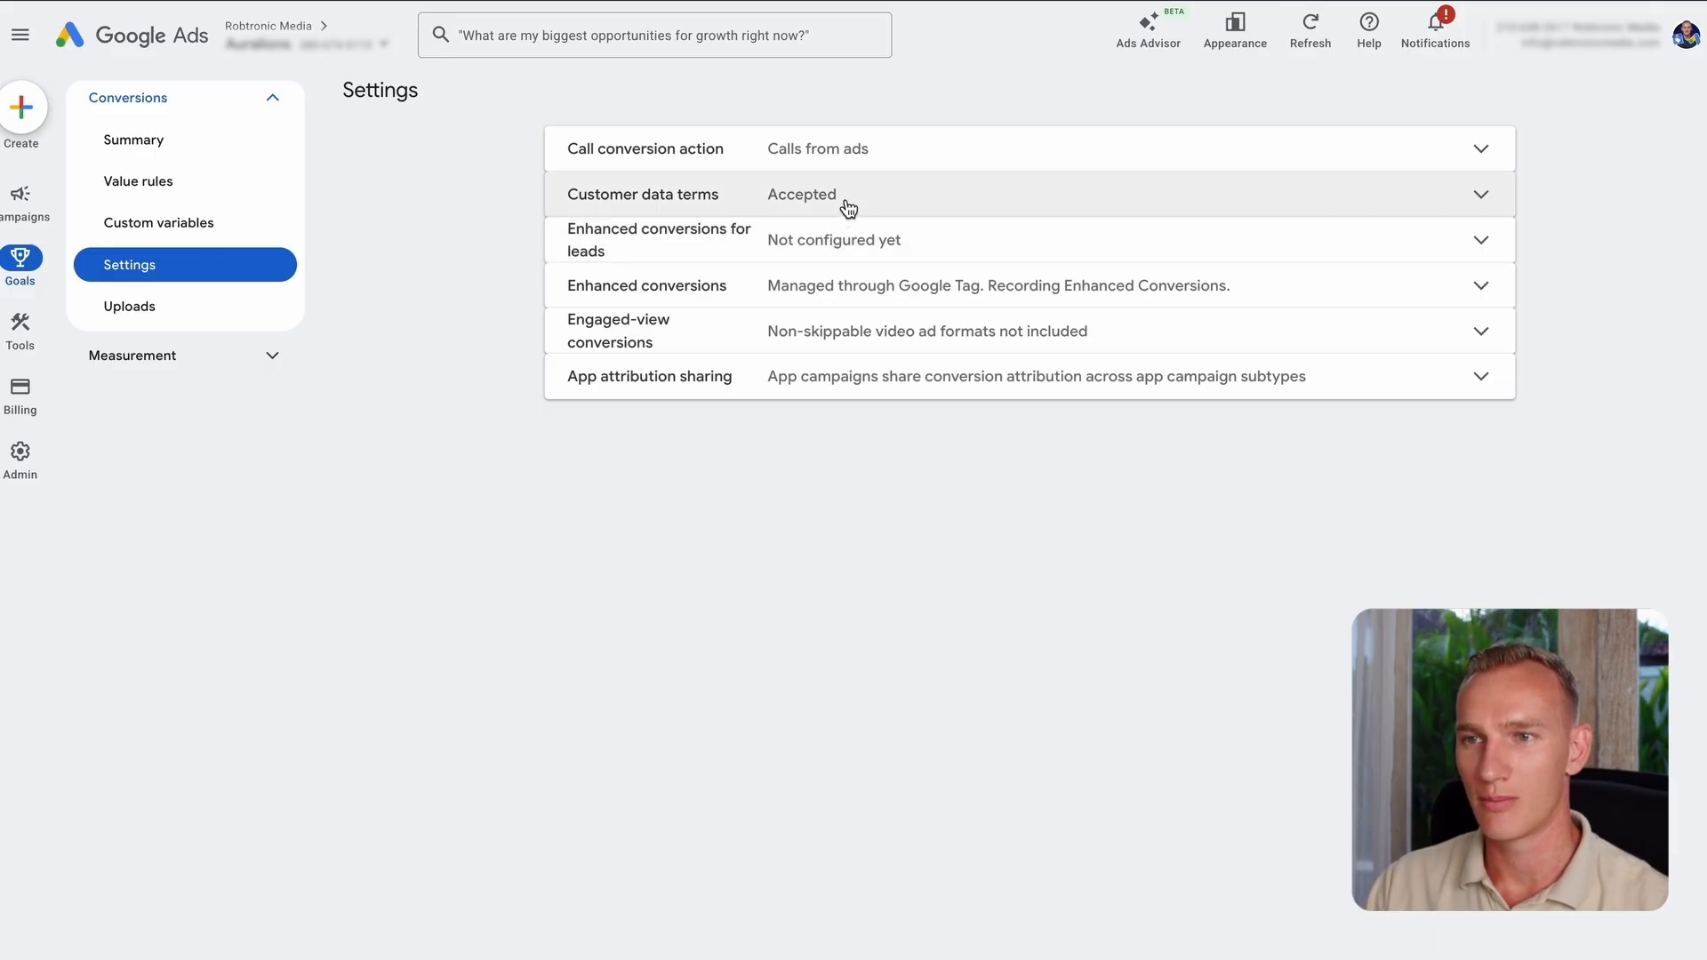
{"action": "left_click", "coordinate": [867, 238]}
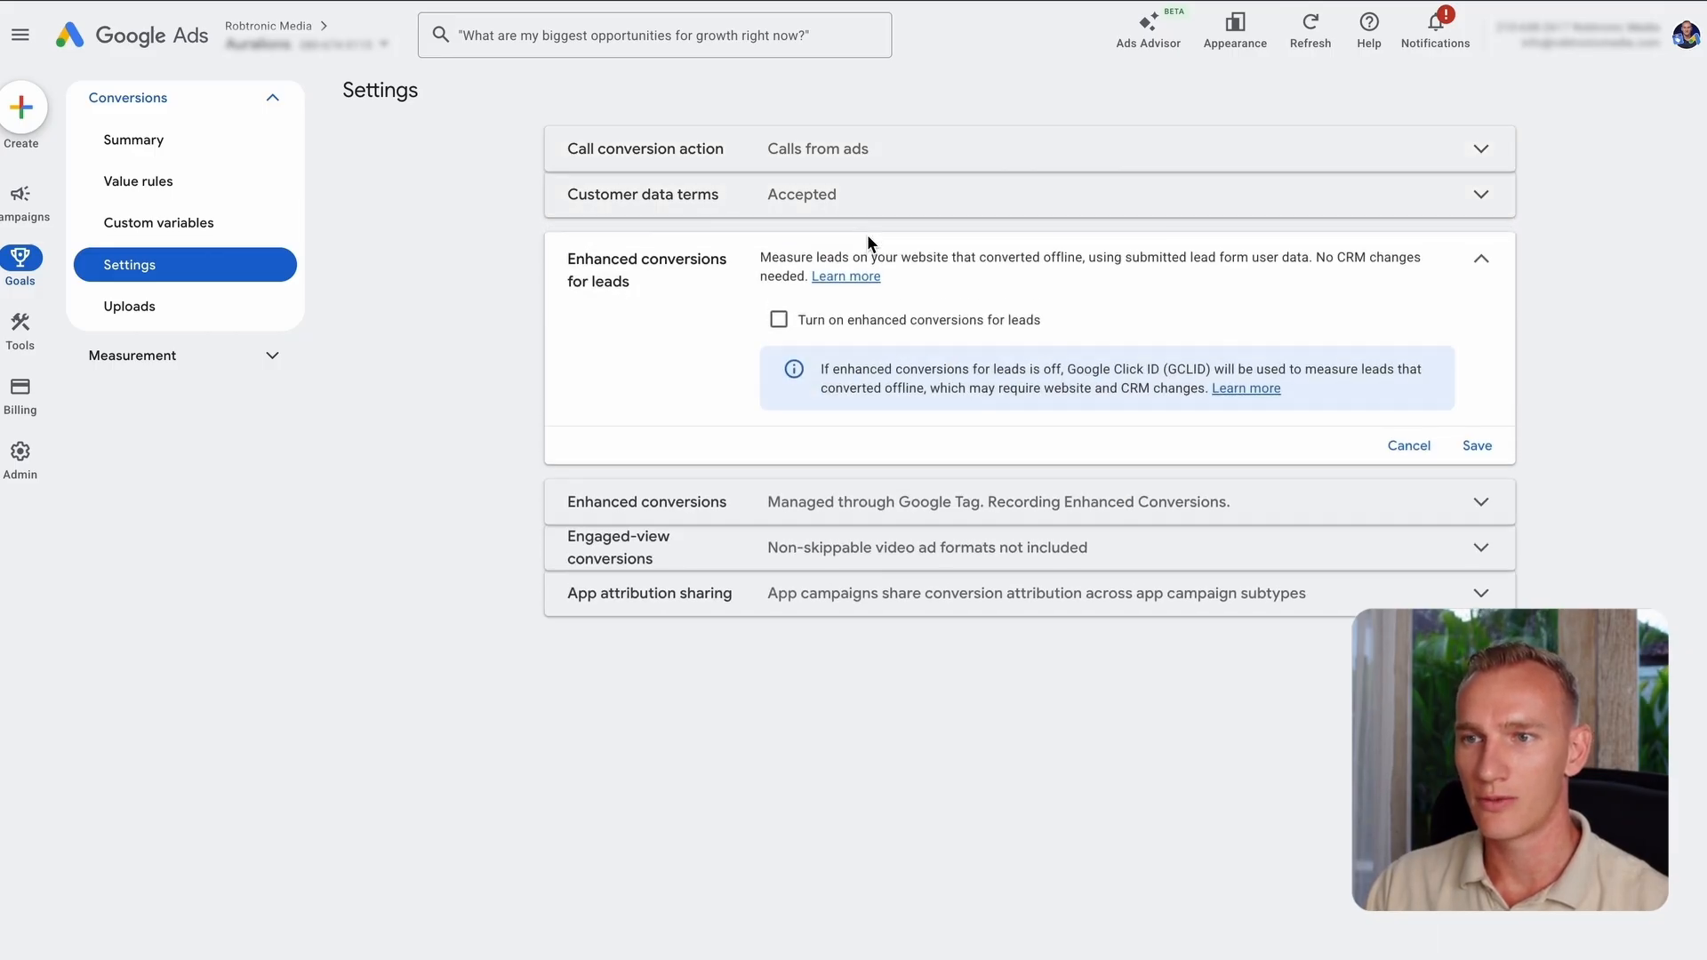
{"action": "left_click", "coordinate": [884, 327]}
{"action": "left_click", "coordinate": [880, 438]}
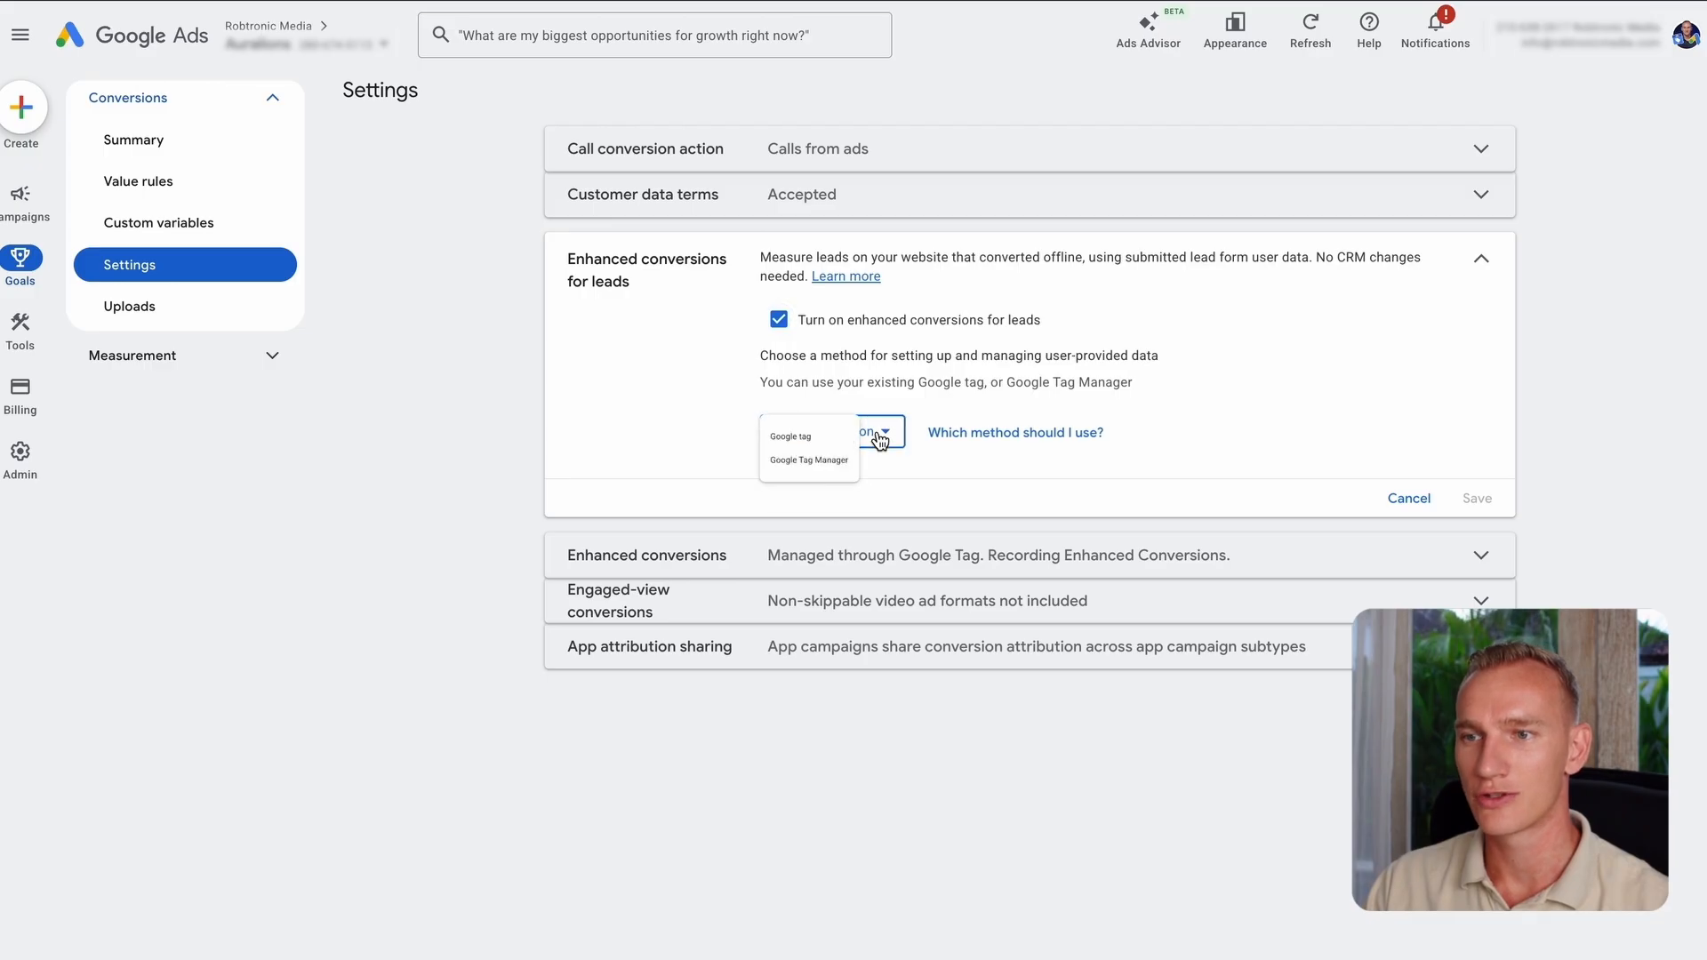
{"action": "left_click", "coordinate": [858, 447]}
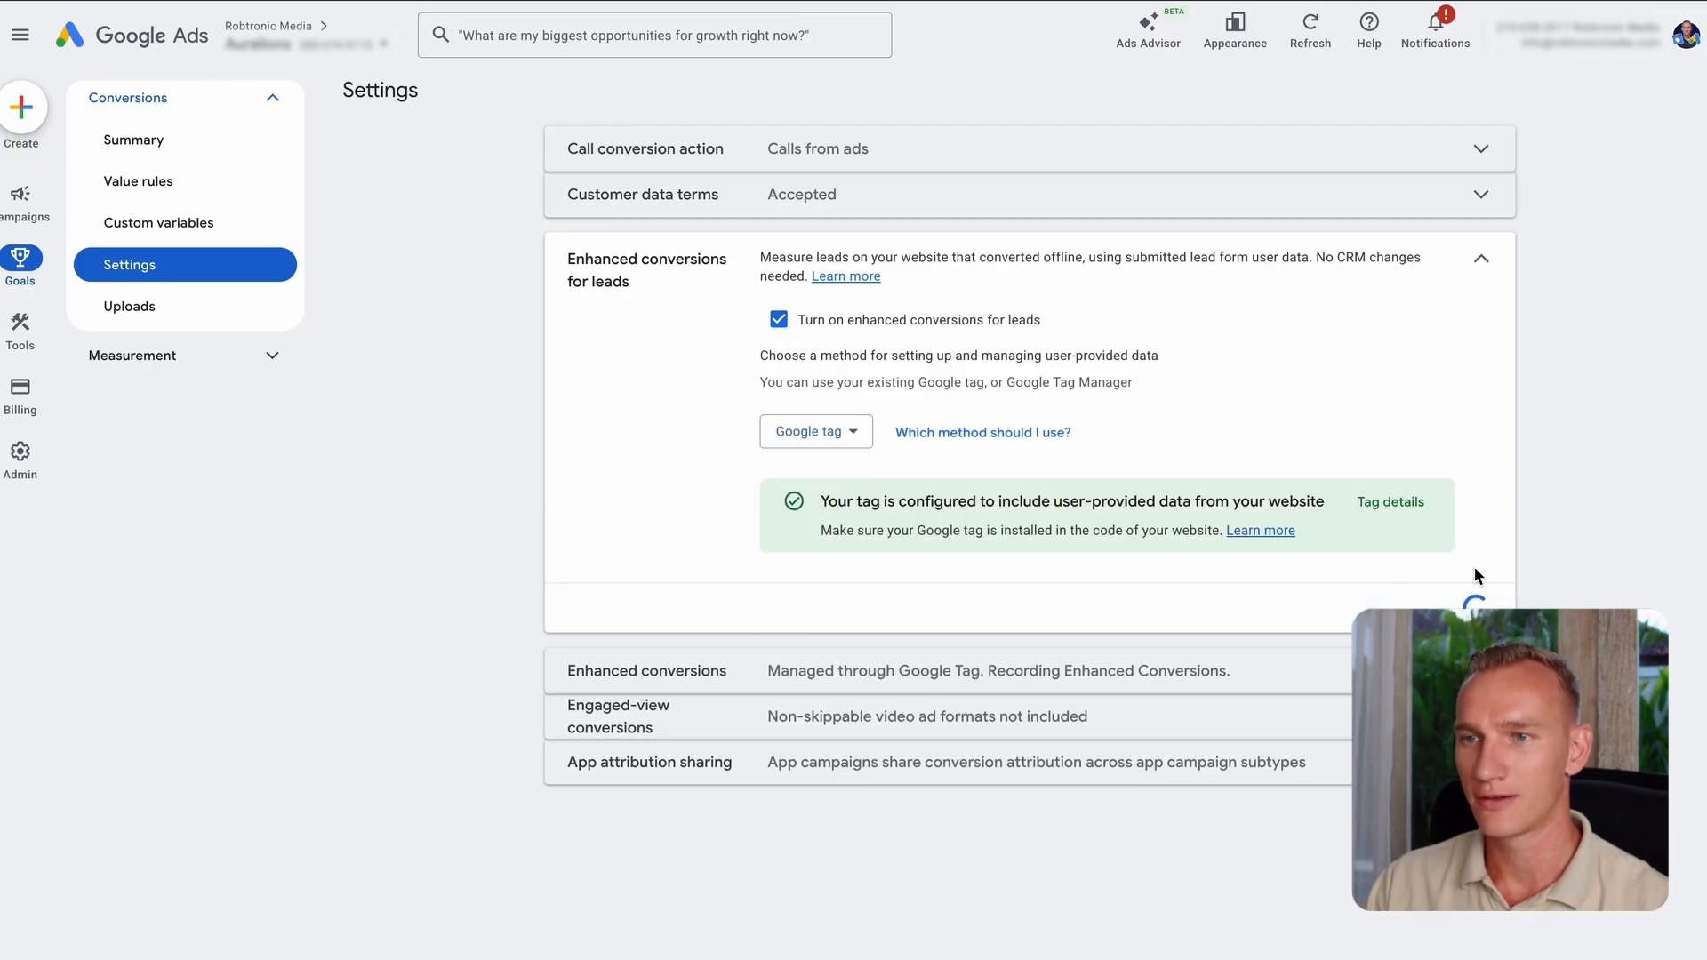
{"action": "left_click", "coordinate": [979, 293]}
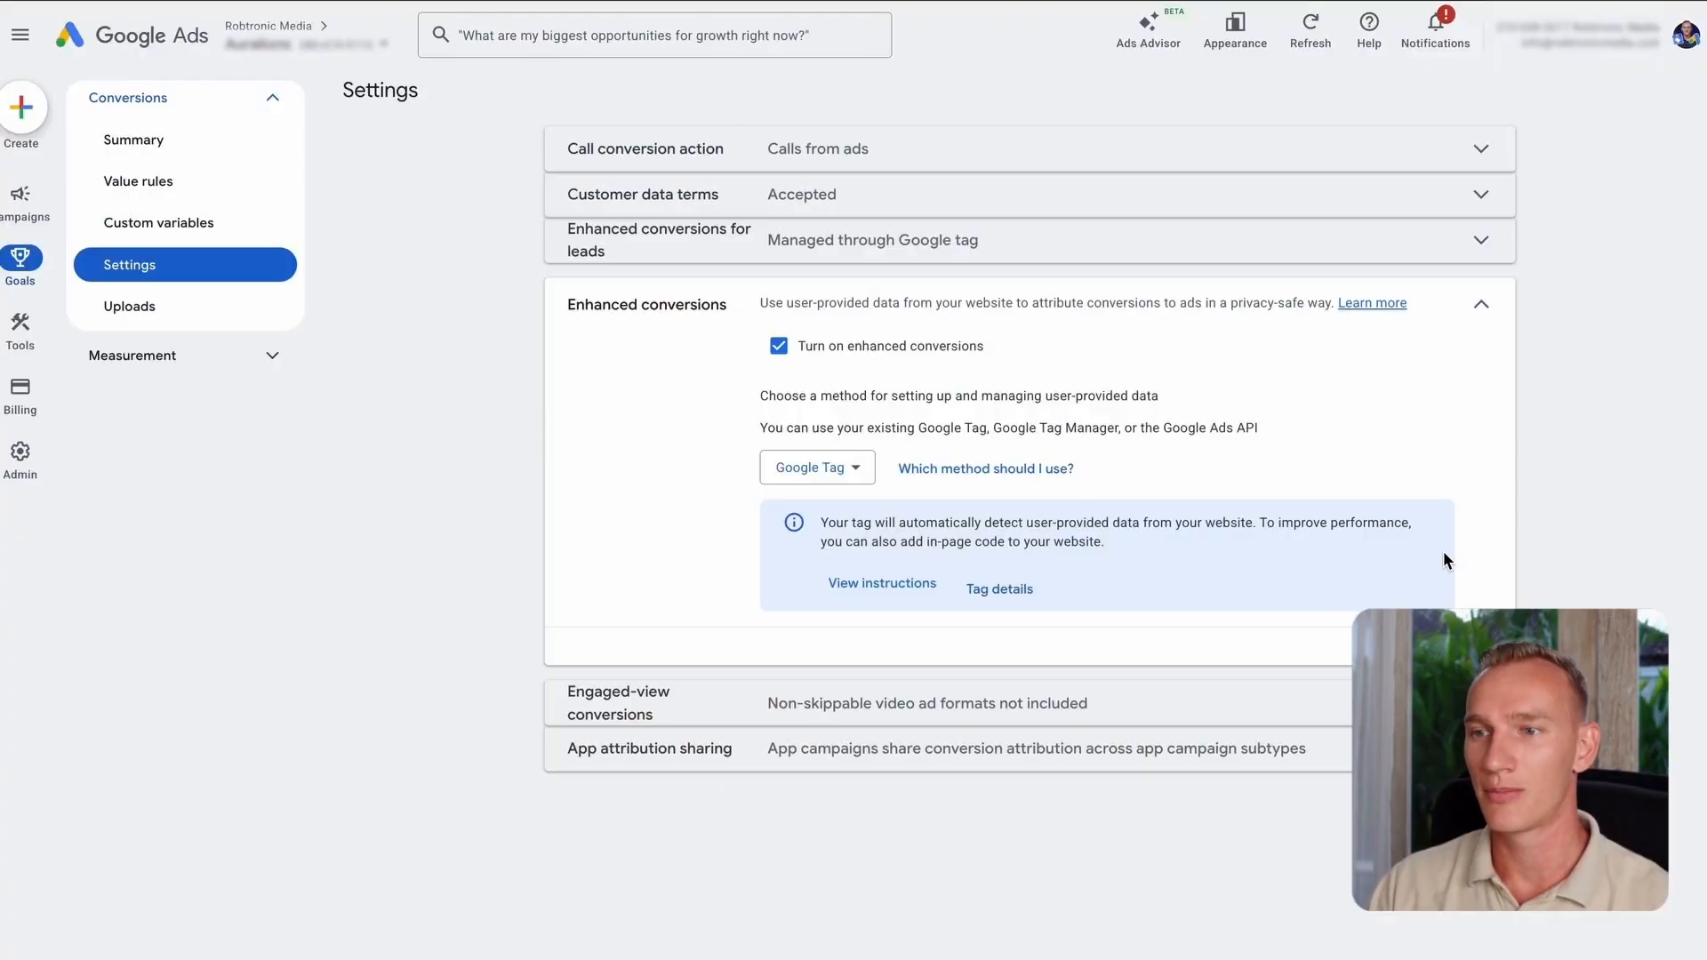
Step: Return to the conversion summary and check the status details of the RTM - Purchase conversion action
{"action": "left_click", "coordinate": [203, 148]}
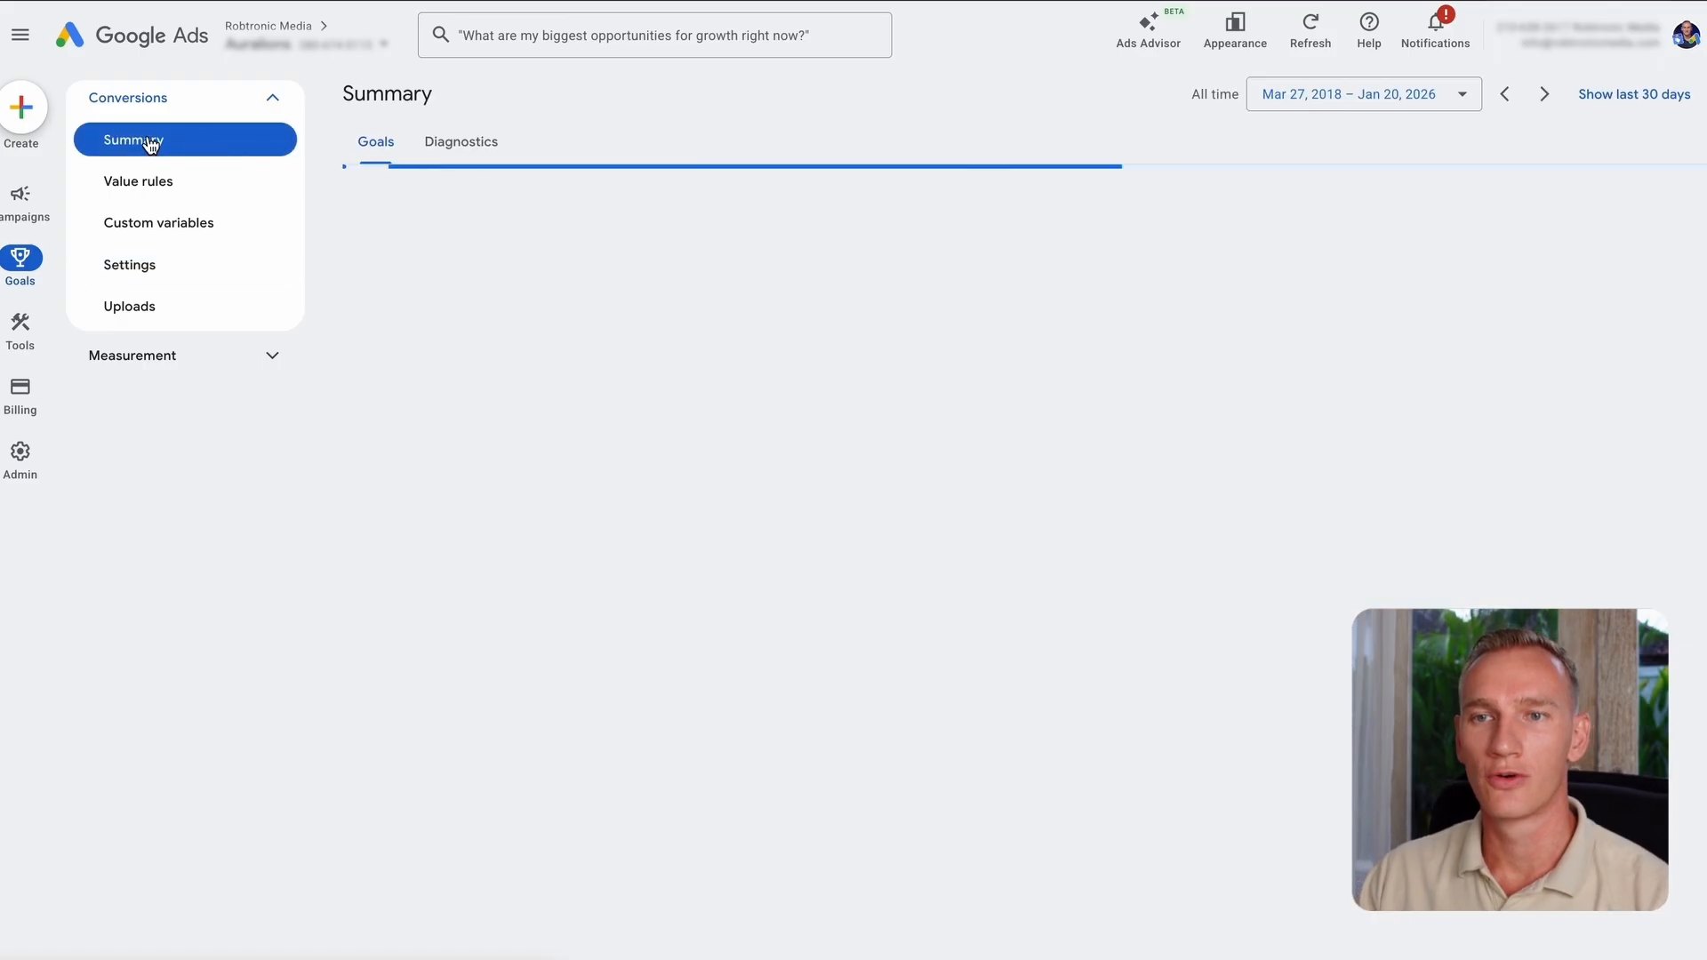
{"action": "scroll", "coordinate": [1028, 557], "scroll_direction": "down", "scroll_amount": 7}
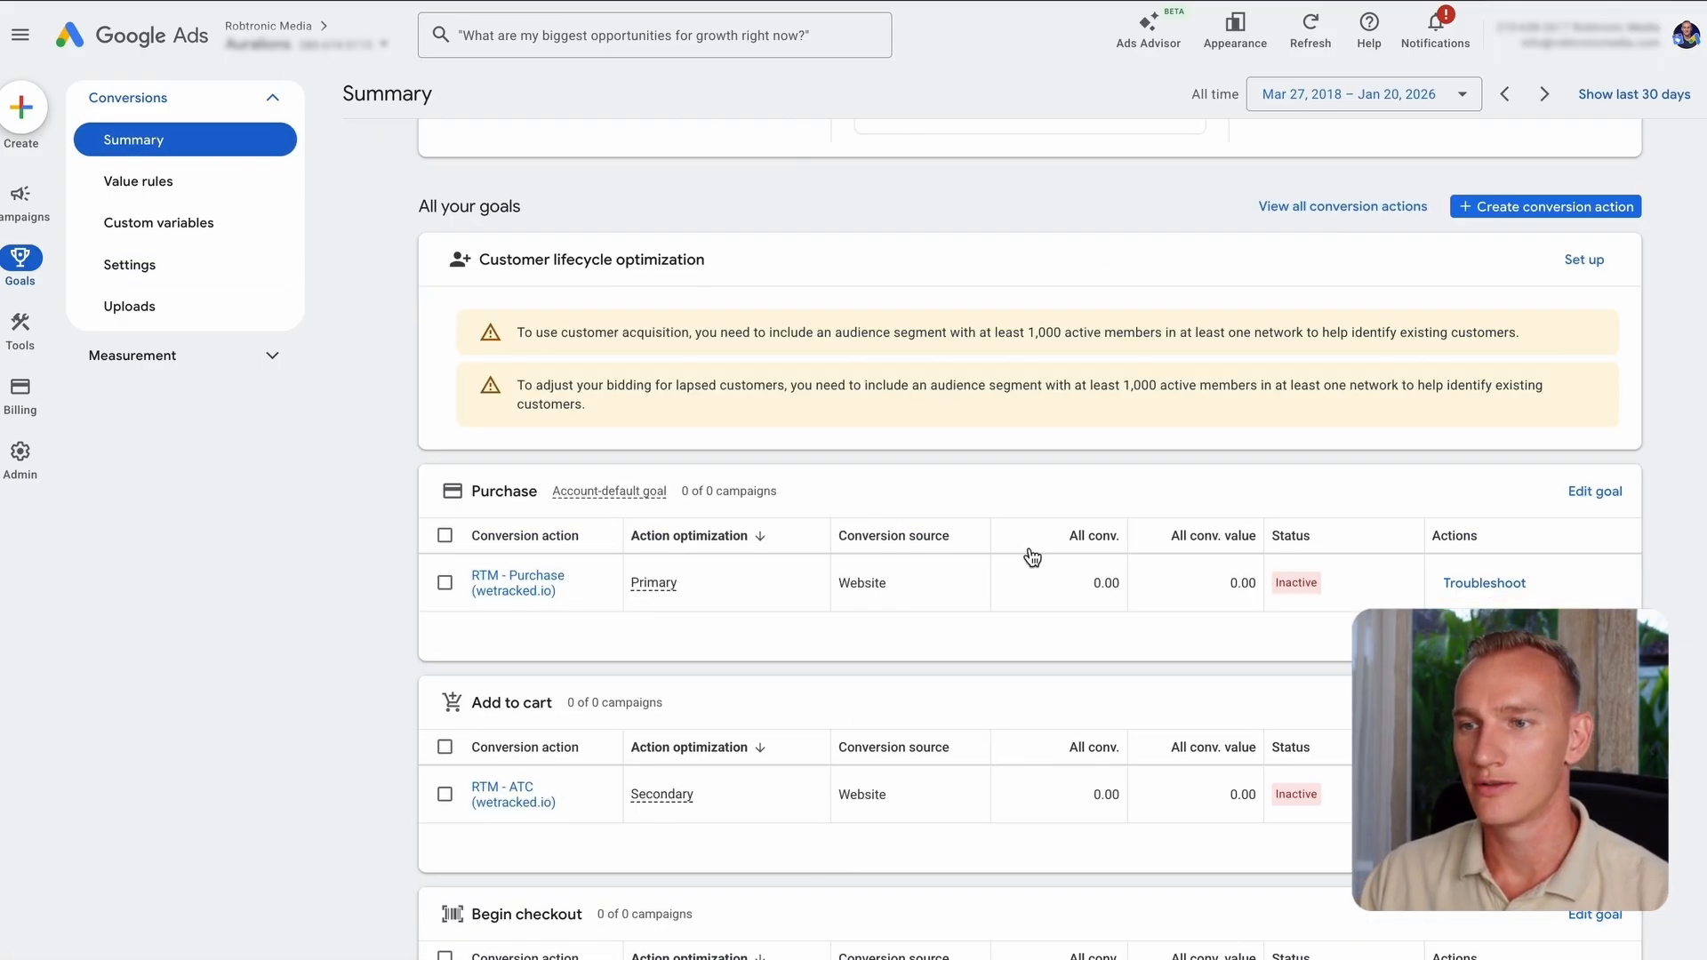
{"action": "scroll", "coordinate": [1310, 516], "scroll_direction": "down", "scroll_amount": 1}
{"action": "mouse_move", "coordinate": [1307, 458]}
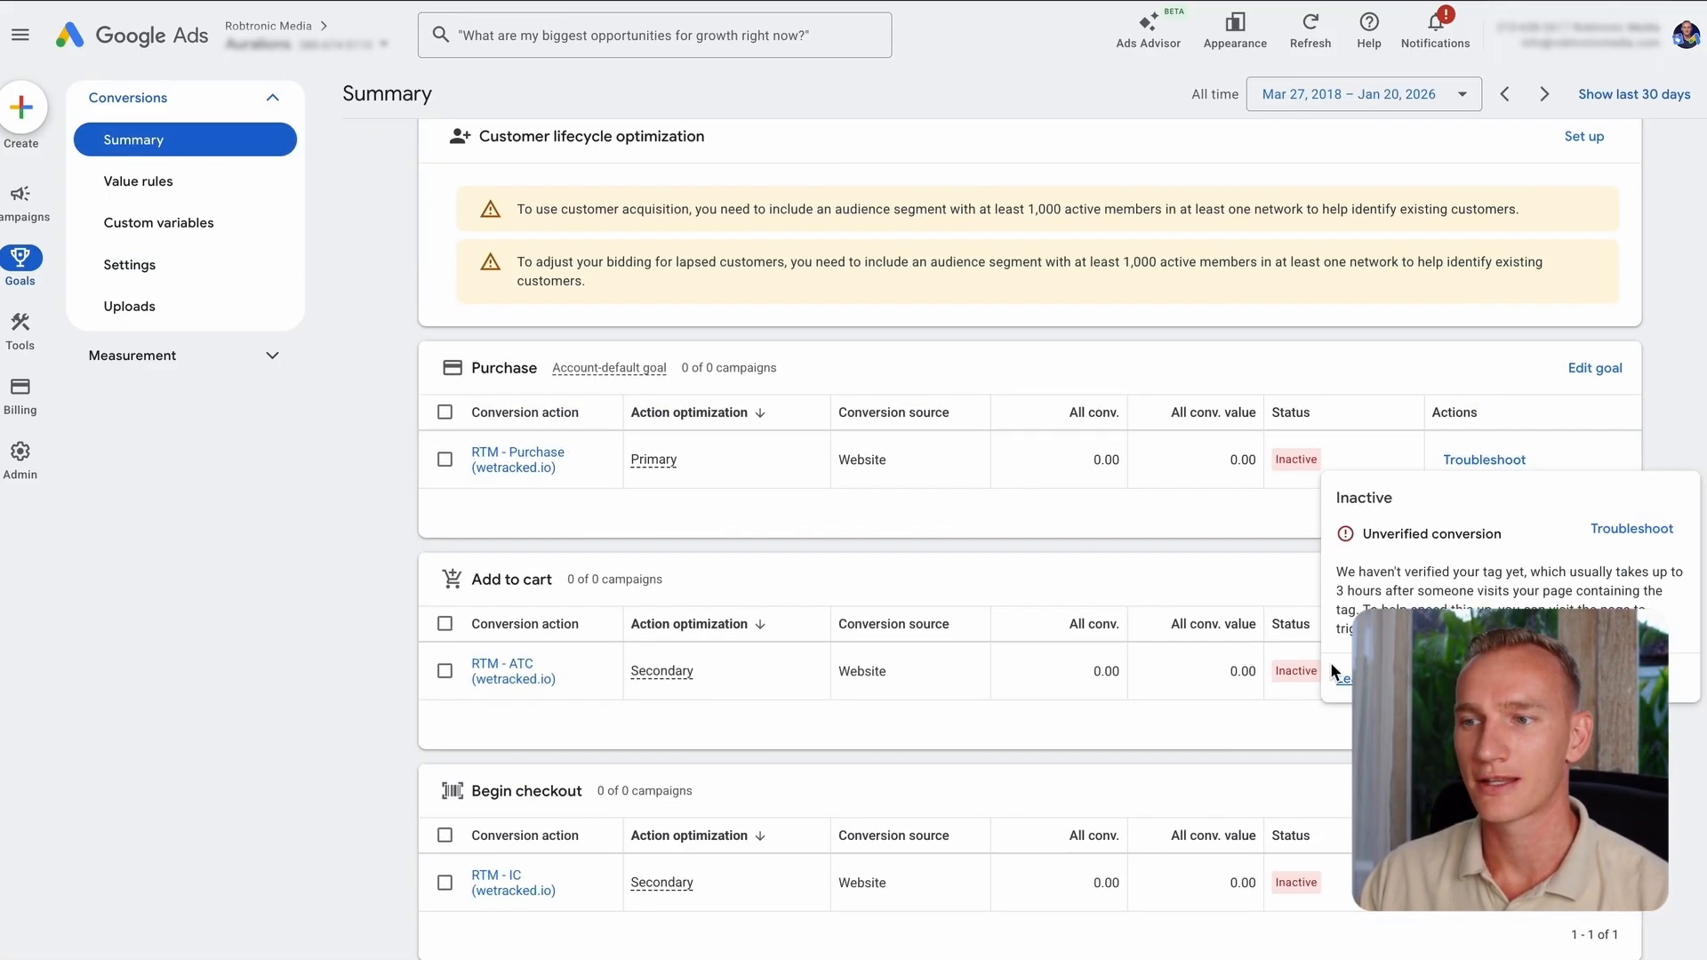
{"action": "scroll", "coordinate": [1289, 688], "scroll_direction": "down", "scroll_amount": 1}
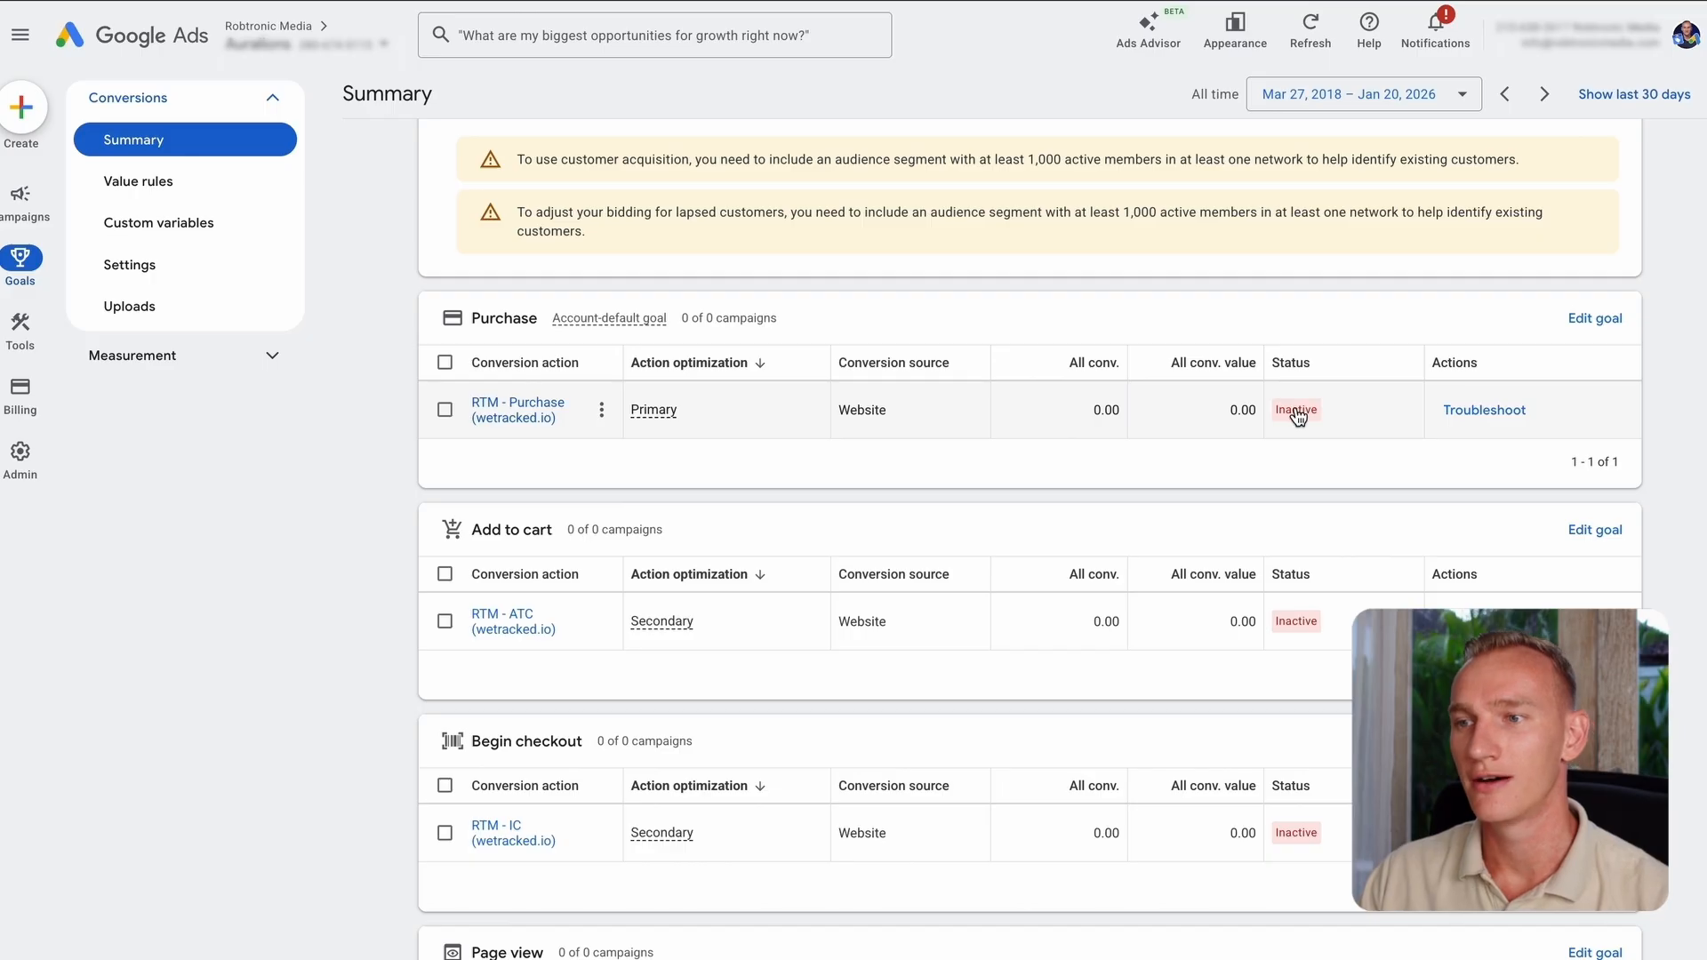
{"action": "mouse_move", "coordinate": [1296, 415]}
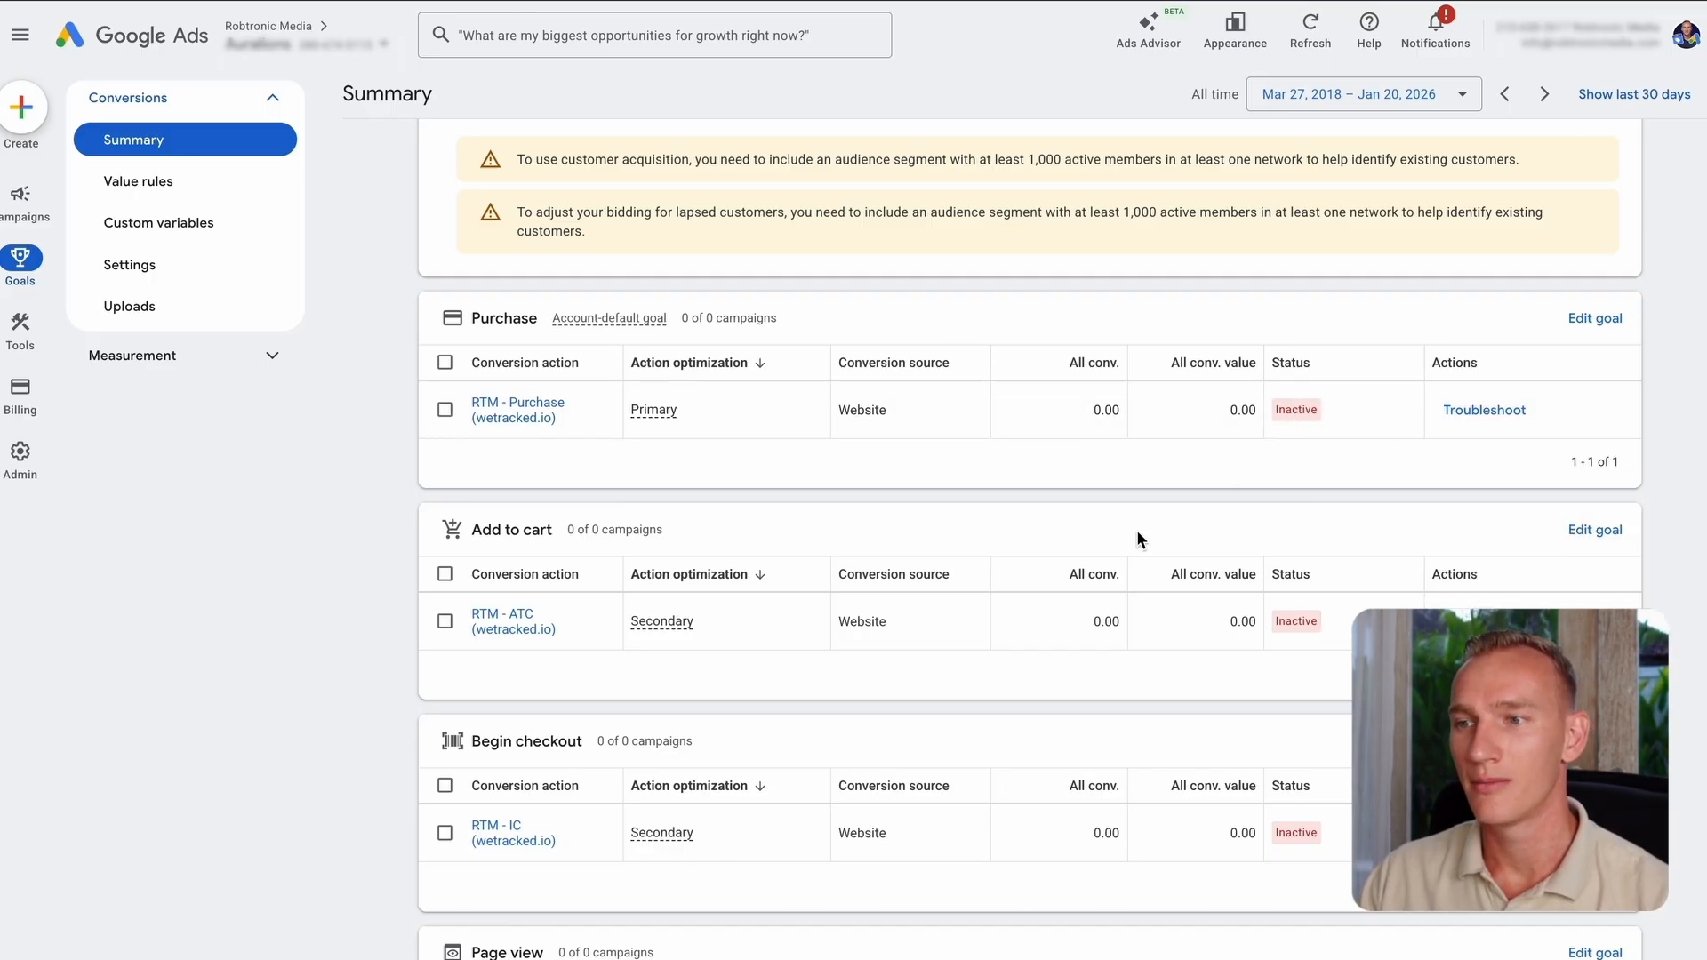